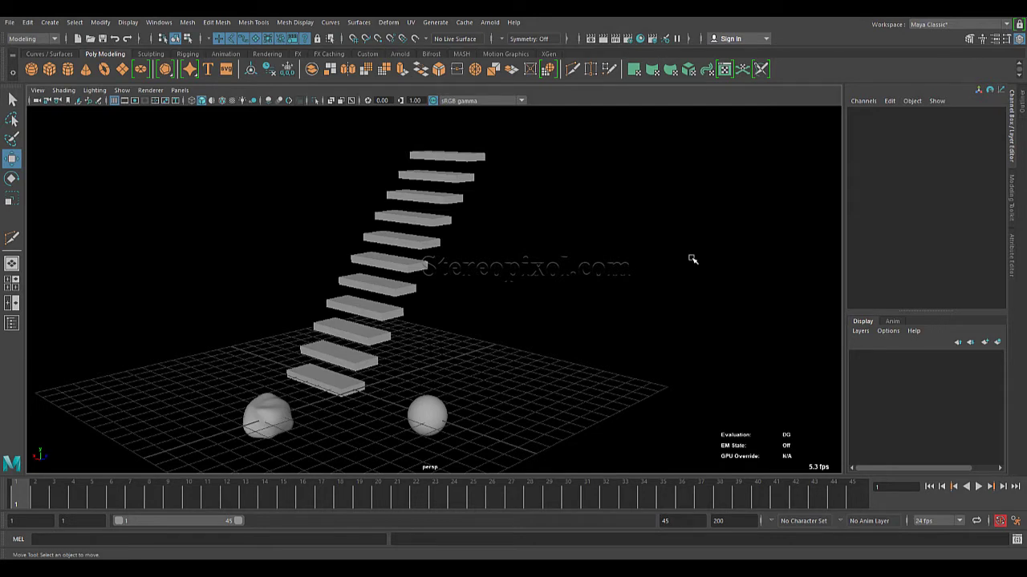
pyautogui.keyDown('alt'); pyautogui.moveTo(588, 325); pyautogui.dragTo(528, 319); pyautogui.keyUp('alt')
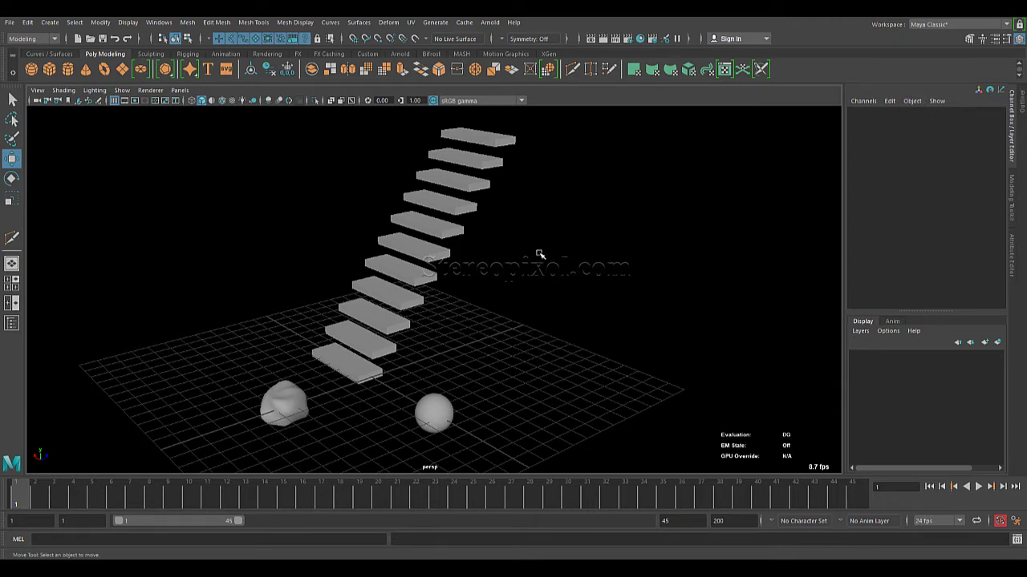
pyautogui.keyDown('alt'); pyautogui.moveTo(538, 248); pyautogui.dragTo(568, 283); pyautogui.keyUp('alt')
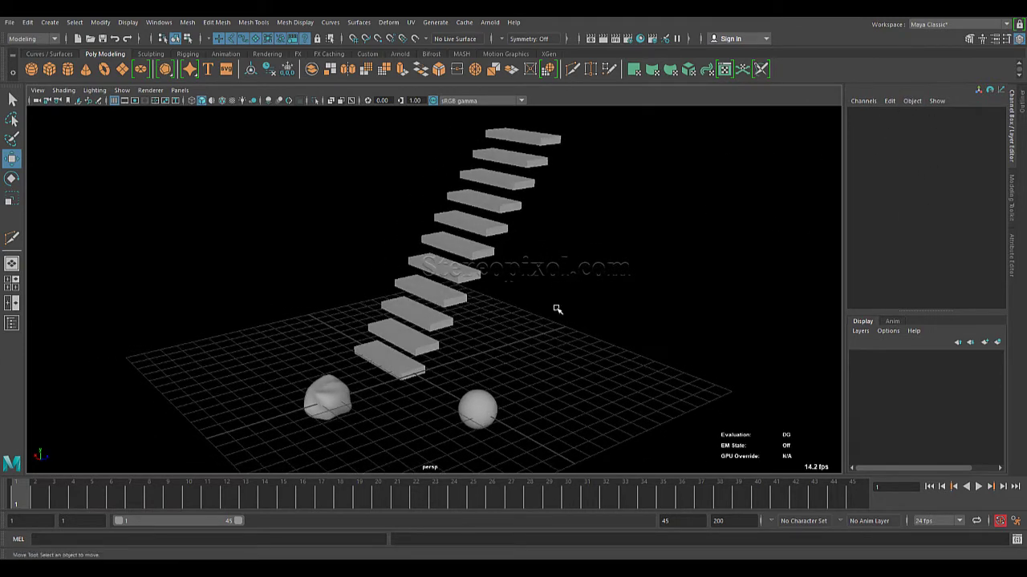
pyautogui.keyDown('alt'); pyautogui.moveTo(559, 308); pyautogui.dragTo(564, 309, button='middle'); pyautogui.keyUp('alt')
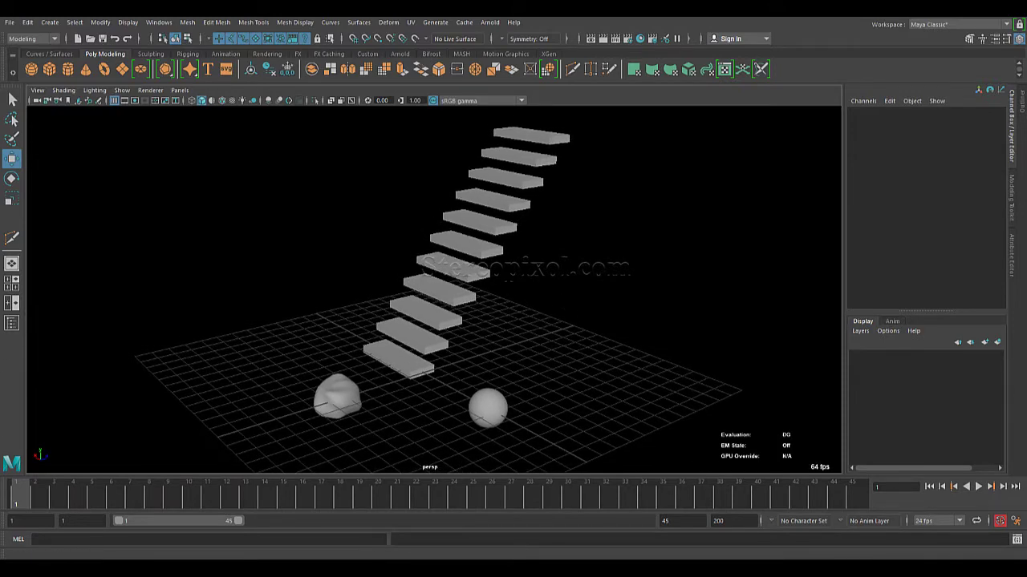
# - Switch to the Dash_scripts notes in Notepad, review the r, l, e and ts syntax, and return to the Maya scene
pyautogui.hotkey('alt', 'Tab')
pyautogui.click(449, 205)
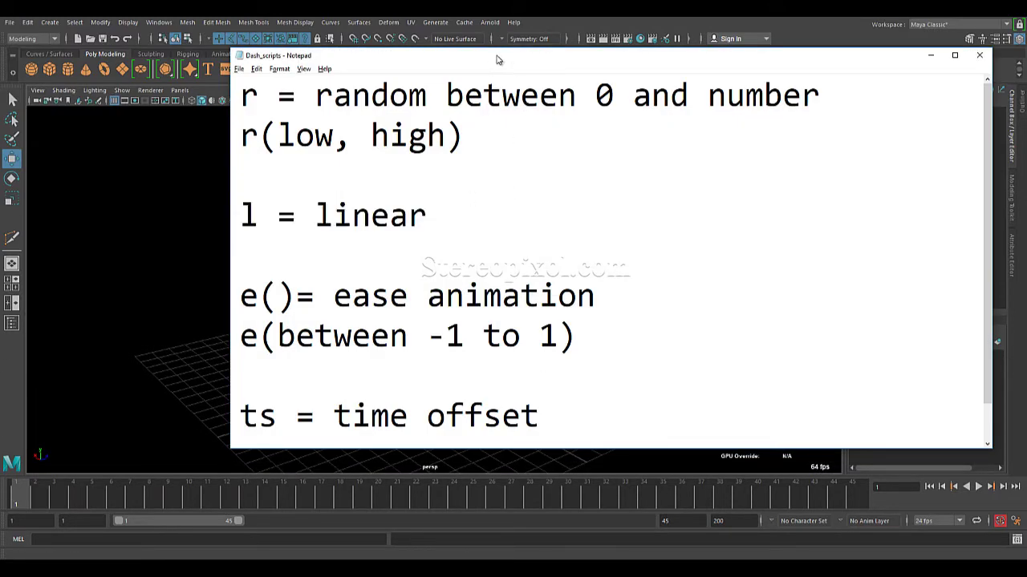
pyautogui.moveTo(550, 64); pyautogui.dragTo(553, 86)
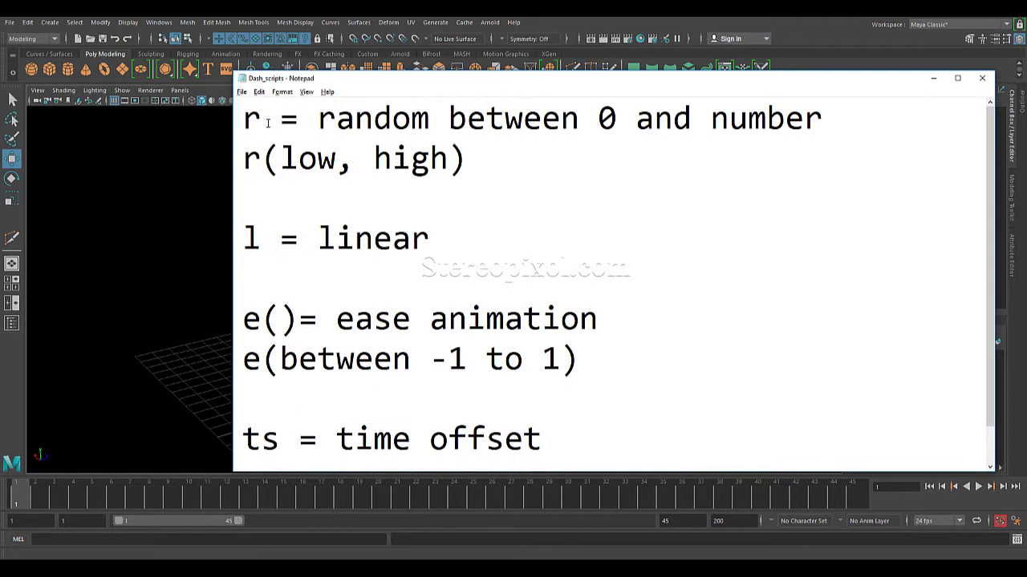
pyautogui.moveTo(262, 118); pyautogui.dragTo(242, 118)
pyautogui.moveTo(263, 240); pyautogui.dragTo(213, 264)
pyautogui.moveTo(262, 319); pyautogui.dragTo(242, 319)
pyautogui.moveTo(281, 440); pyautogui.dragTo(211, 440)
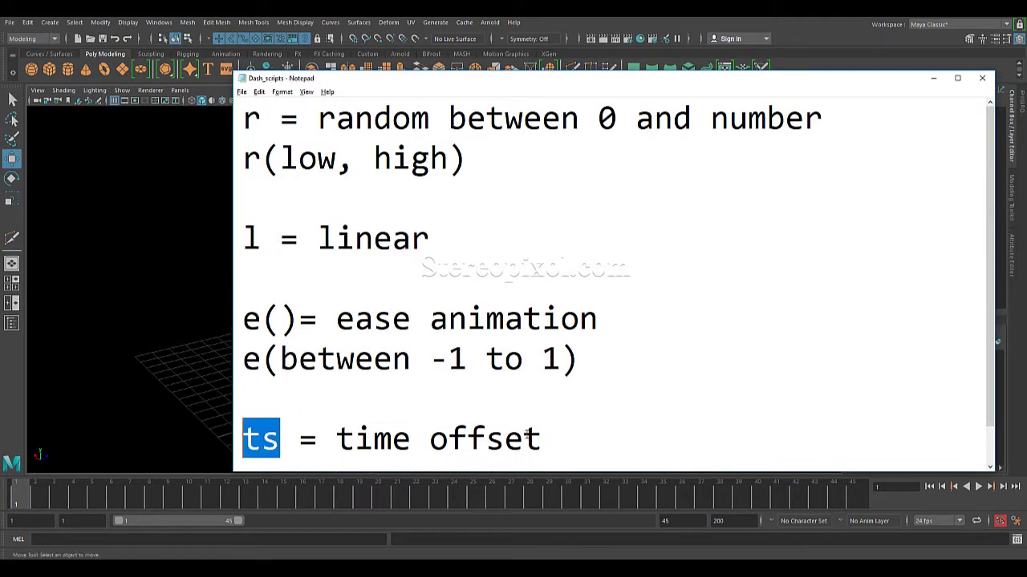
pyautogui.click(523, 399)
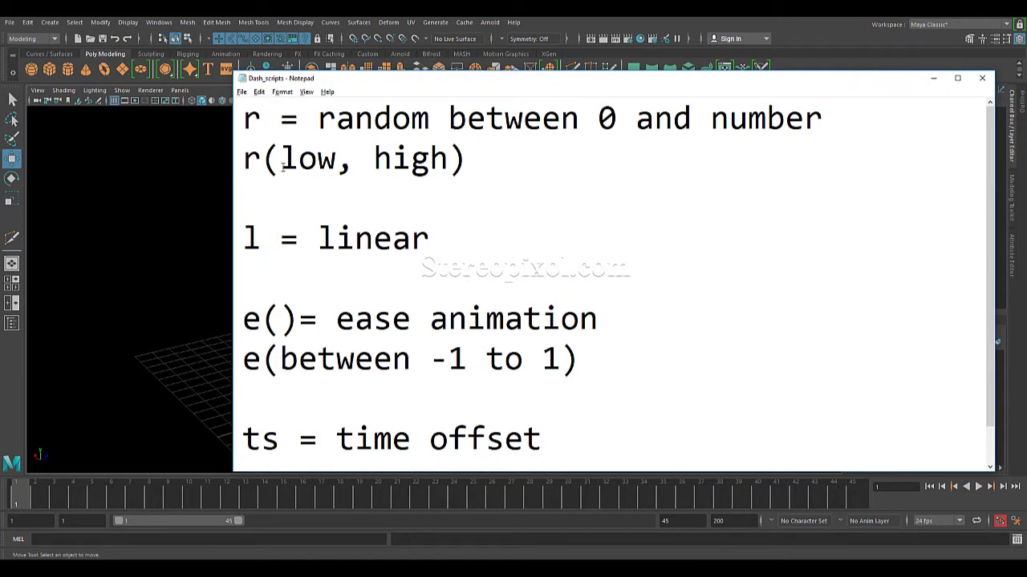
pyautogui.click(930, 78)
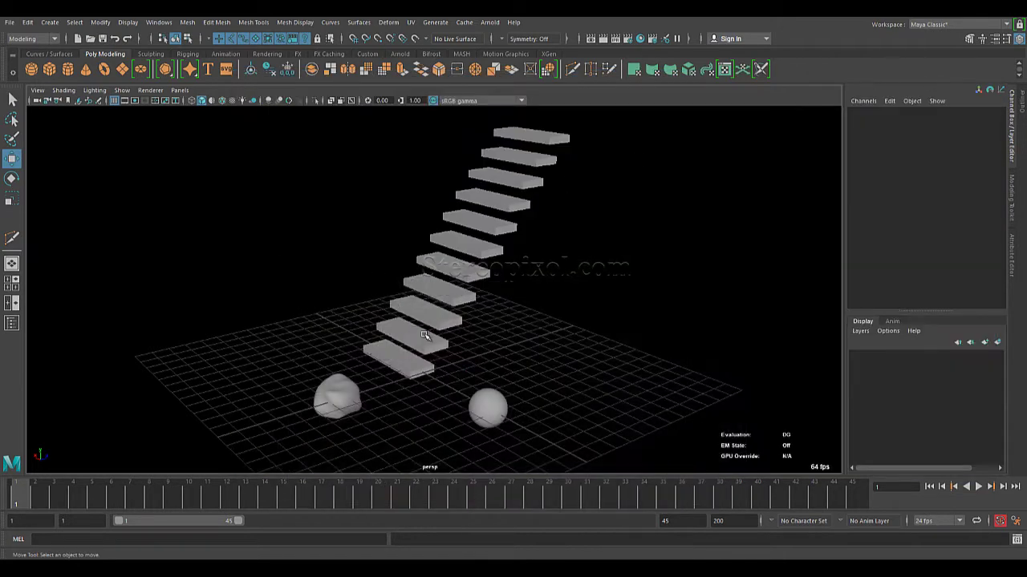
# - Duplicate the deformed sphere about 3.8 units along X and repeat the offset to make five copies in a row
pyautogui.click(411, 364)
pyautogui.keyDown('alt'); pyautogui.moveTo(410, 364); pyautogui.dragTo(465, 343); pyautogui.keyUp('alt')
pyautogui.click(559, 344)
pyautogui.click(410, 334)
pyautogui.click(416, 339)
pyautogui.click(409, 317)
pyautogui.keyDown('alt'); pyautogui.moveTo(596, 360); pyautogui.dragTo(469, 354); pyautogui.keyUp('alt')
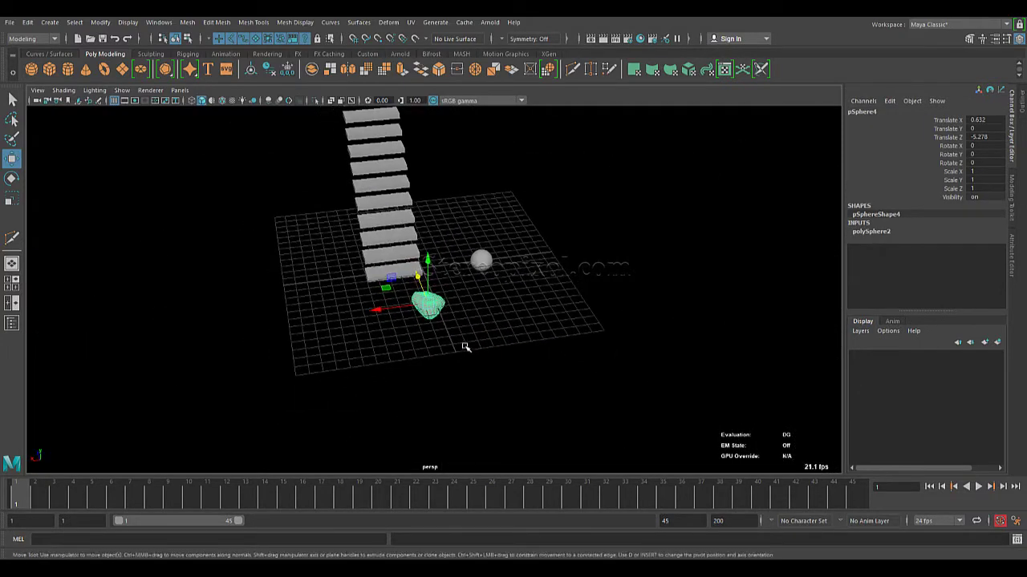
pyautogui.keyDown('shift'); pyautogui.moveTo(379, 309); pyautogui.dragTo(423, 310); pyautogui.keyUp('shift')
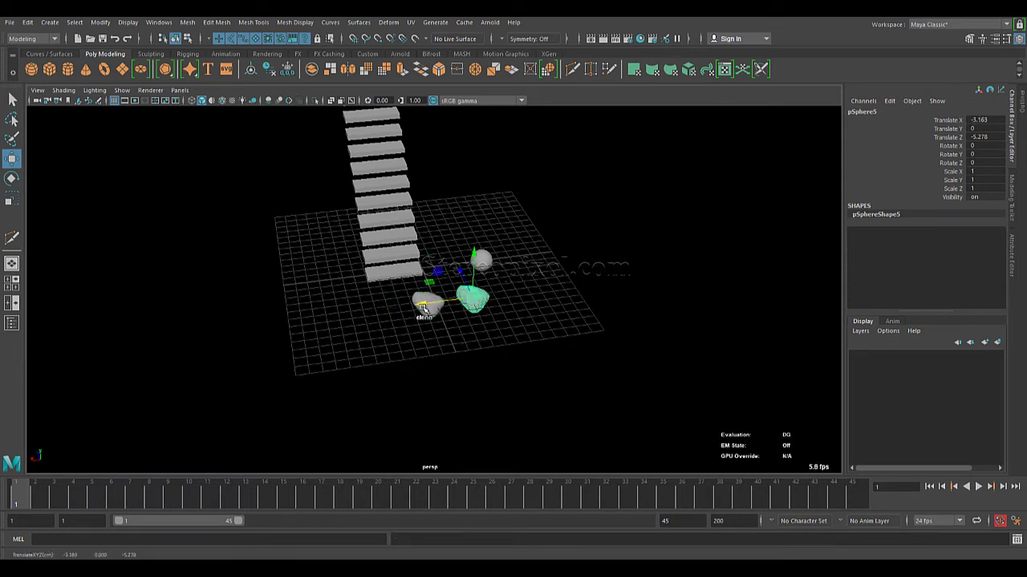
pyautogui.hotkey('shift', 'd')
pyautogui.hotkey('shift', 'd')
pyautogui.hotkey('shift', 'd')
pyautogui.hotkey('shift', 'd')
pyautogui.click(548, 345)
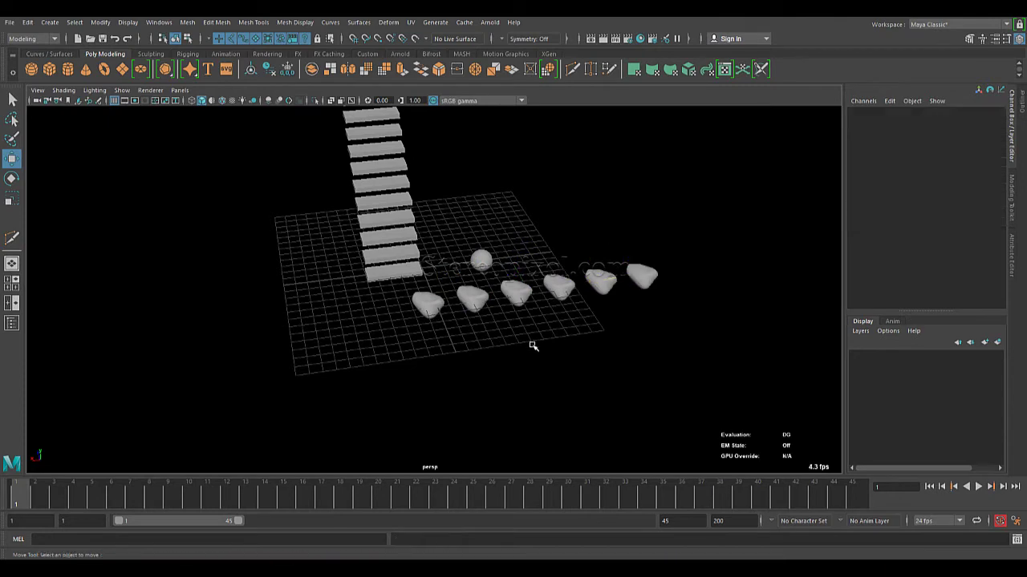
# - Select all six rocks and randomize their Translate X, Y and Z together with r(15)
pyautogui.keyDown('alt'); pyautogui.moveTo(548, 345); pyautogui.dragTo(250, 257); pyautogui.keyUp('alt')
pyautogui.keyDown('alt'); pyautogui.moveTo(371, 298); pyautogui.dragTo(437, 353); pyautogui.keyUp('alt')
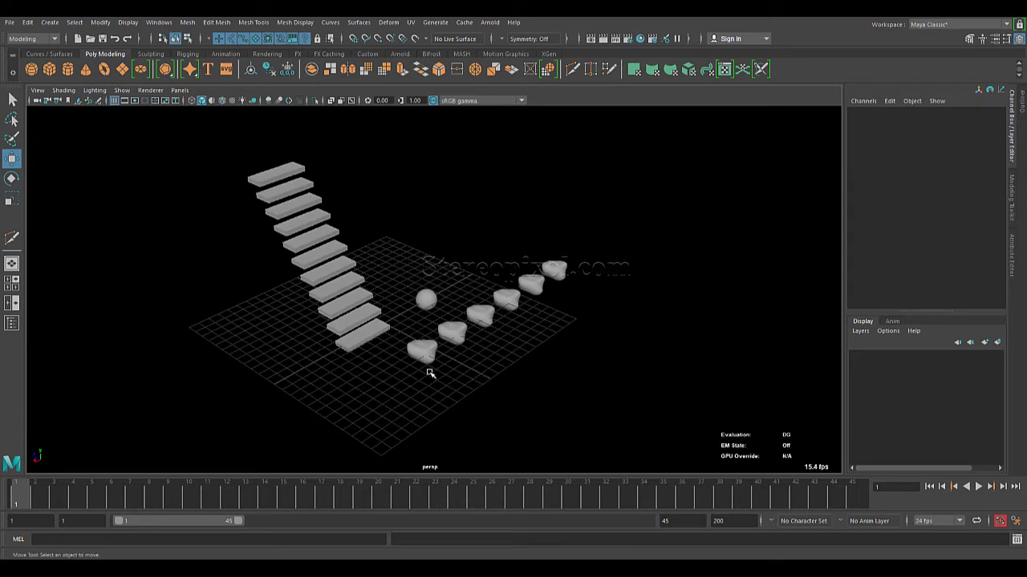
pyautogui.keyDown('alt'); pyautogui.moveTo(562, 355); pyautogui.dragTo(516, 350); pyautogui.keyUp('alt')
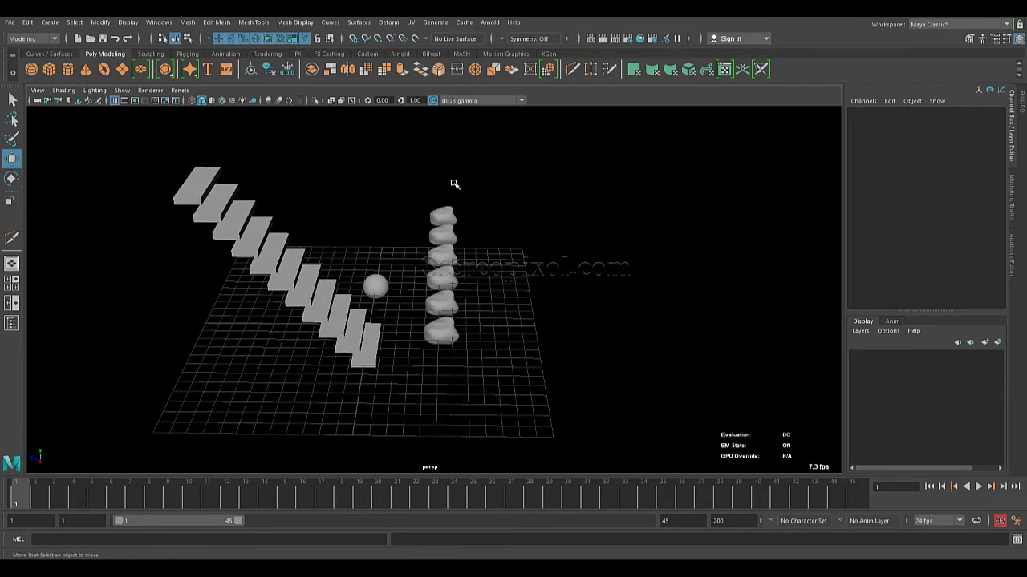
pyautogui.moveTo(425, 229); pyautogui.dragTo(477, 355)
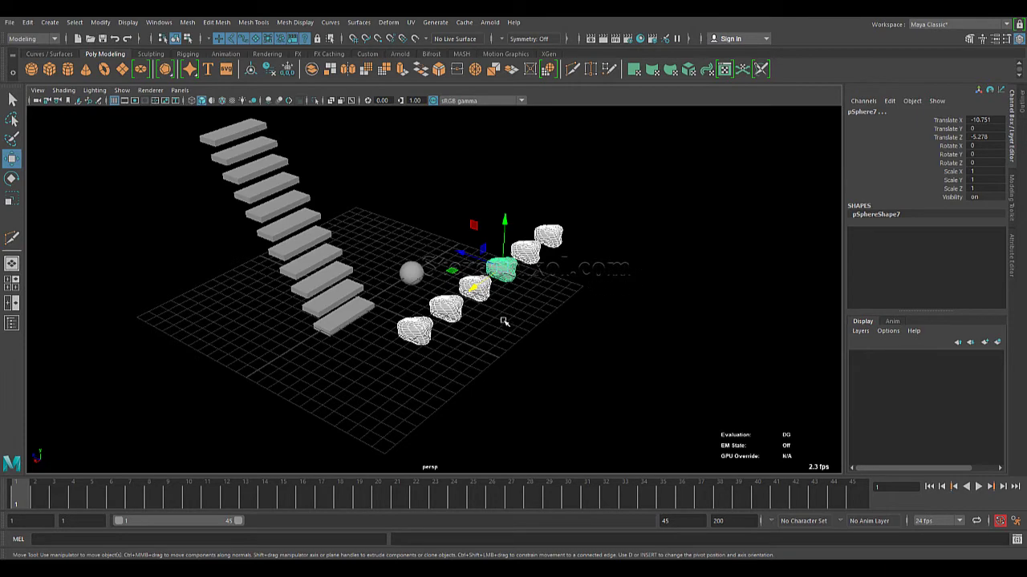
pyautogui.keyDown('alt'); pyautogui.moveTo(504, 323); pyautogui.dragTo(488, 353); pyautogui.keyUp('alt')
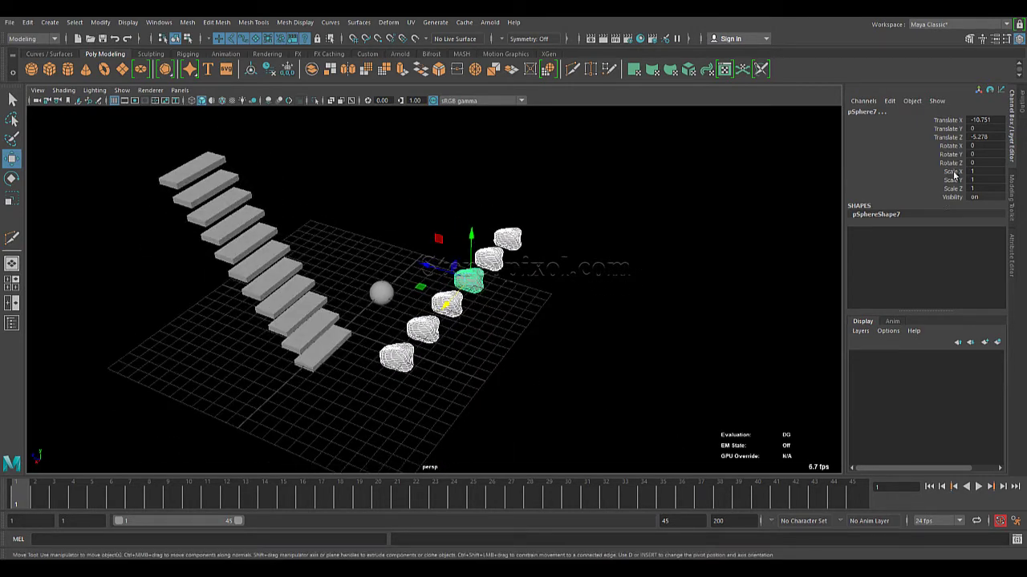
pyautogui.moveTo(949, 121); pyautogui.dragTo(950, 139)
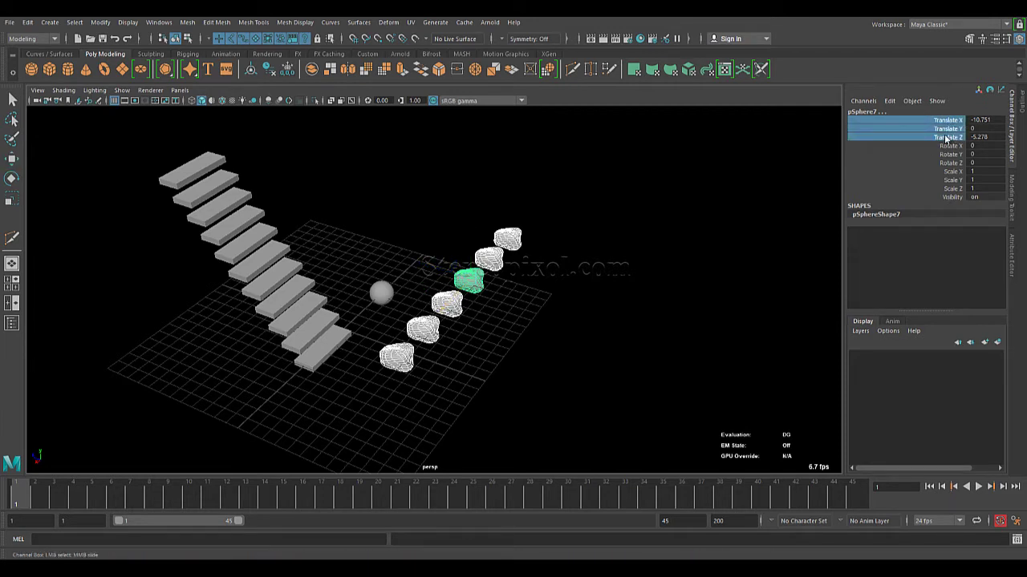
pyautogui.doubleClick(947, 139)
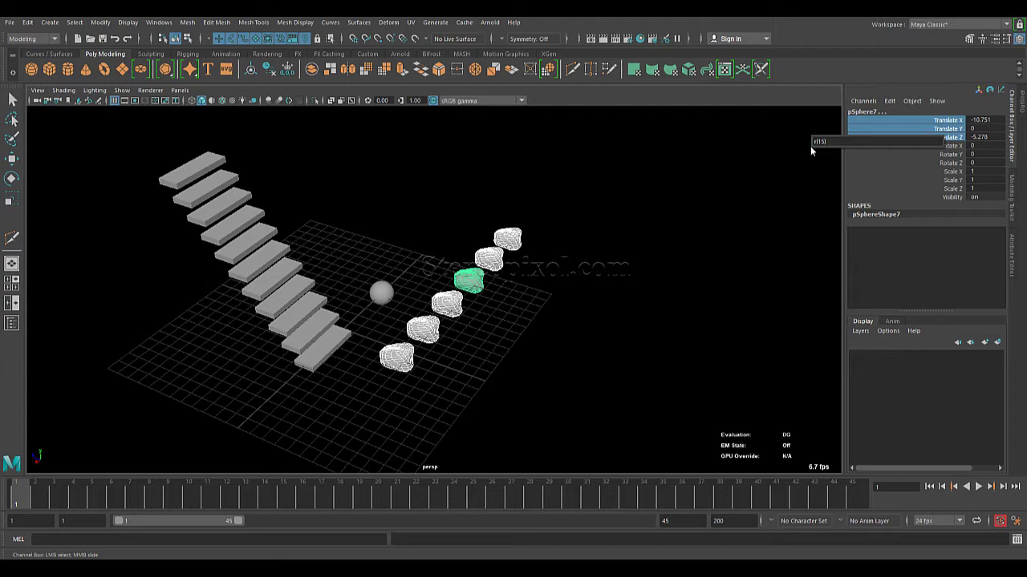
pyautogui.press('Return')
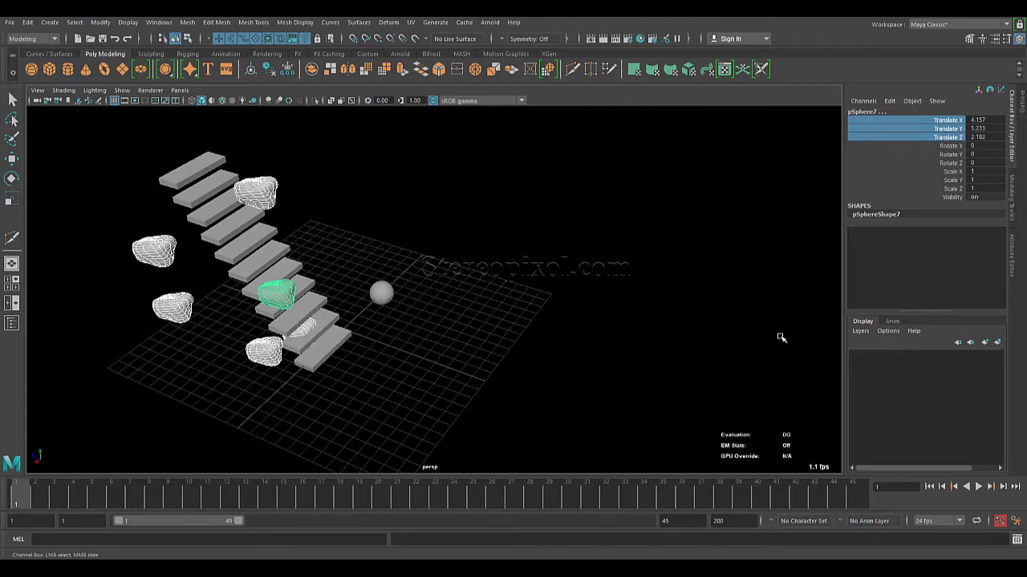
pyautogui.keyDown('alt'); pyautogui.moveTo(292, 373); pyautogui.dragTo(588, 383); pyautogui.keyUp('alt')
# - Undo the three-axis randomization of the rocks
pyautogui.hotkey('ctrl', 'z')
pyautogui.hotkey('ctrl', 'z')
pyautogui.hotkey('ctrl', 'z')
pyautogui.keyDown('alt'); pyautogui.moveTo(529, 359); pyautogui.dragTo(808, 269); pyautogui.keyUp('alt')
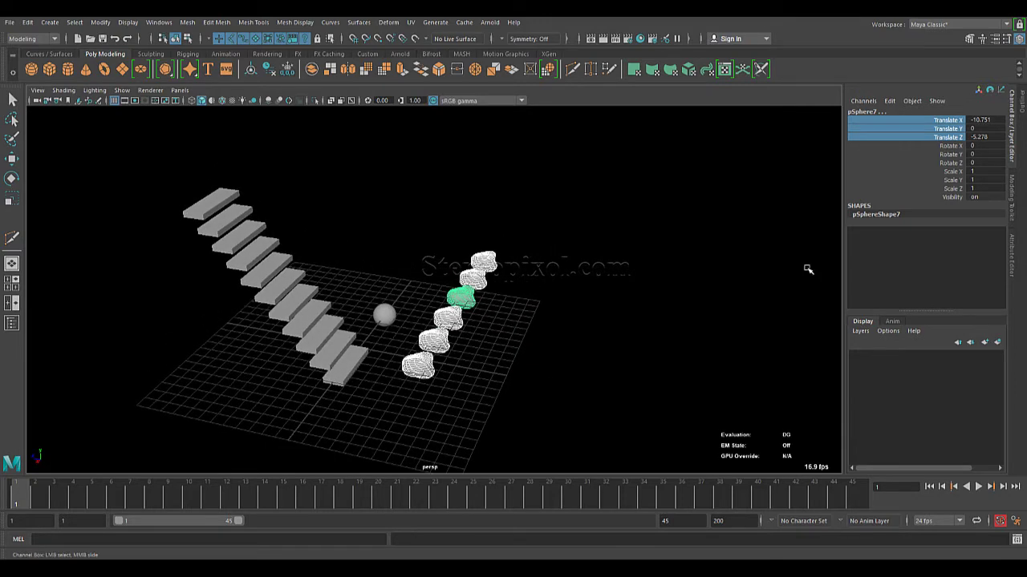
# - Leave out Translate Y and randomize only the rocks' Translate X and Z with r(15)
pyautogui.keyDown('ctrl'); pyautogui.click(961, 130); pyautogui.keyUp('ctrl')
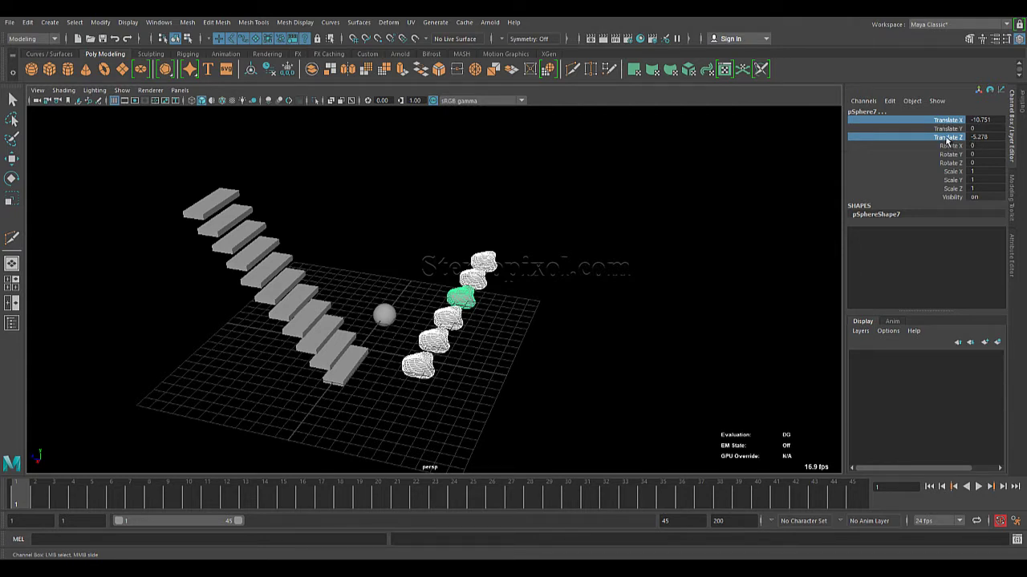
pyautogui.write('r(')
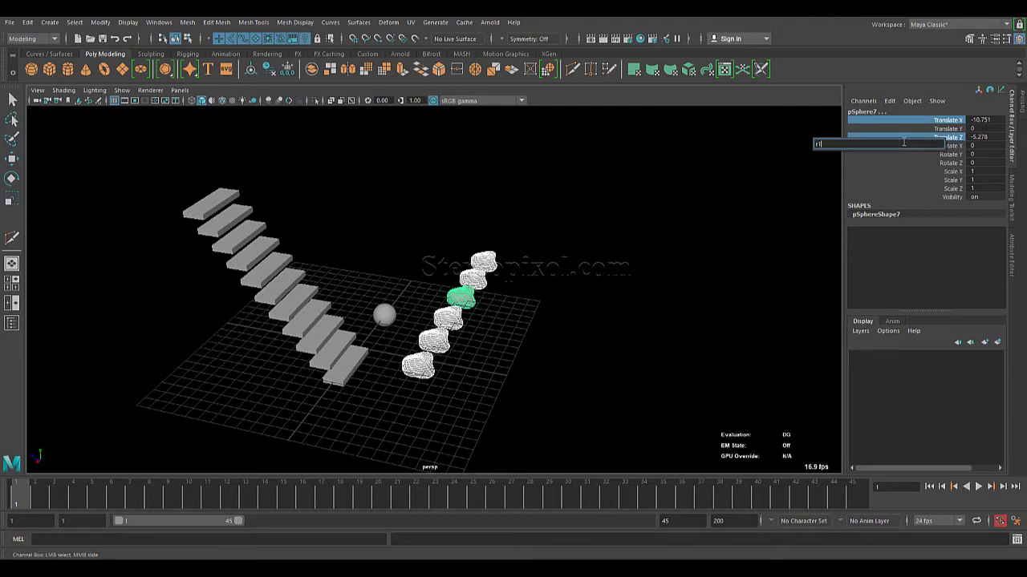
pyautogui.write('15)')
pyautogui.press('Return')
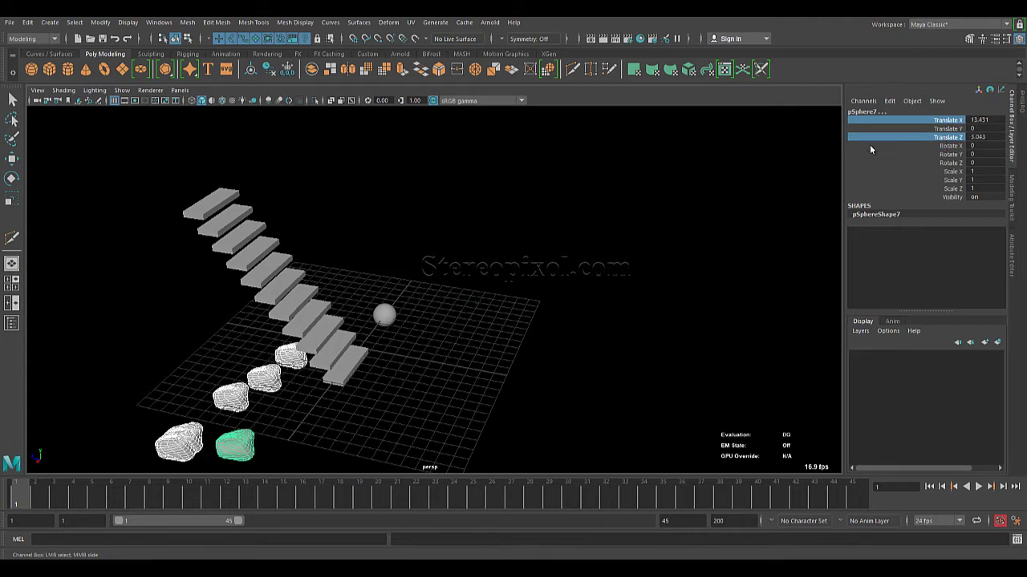
# - Examine how the rocks are spread relative to the grid and undo the X and Z randomization
pyautogui.keyDown('alt'); pyautogui.moveTo(258, 399); pyautogui.dragTo(370, 297); pyautogui.keyUp('alt')
pyautogui.keyDown('alt'); pyautogui.moveTo(478, 398); pyautogui.dragTo(522, 378); pyautogui.keyUp('alt')
pyautogui.keyDown('alt'); pyautogui.moveTo(522, 378); pyautogui.dragTo(525, 353, button='right'); pyautogui.keyUp('alt')
pyautogui.keyDown('alt'); pyautogui.moveTo(525, 353); pyautogui.dragTo(345, 310); pyautogui.keyUp('alt')
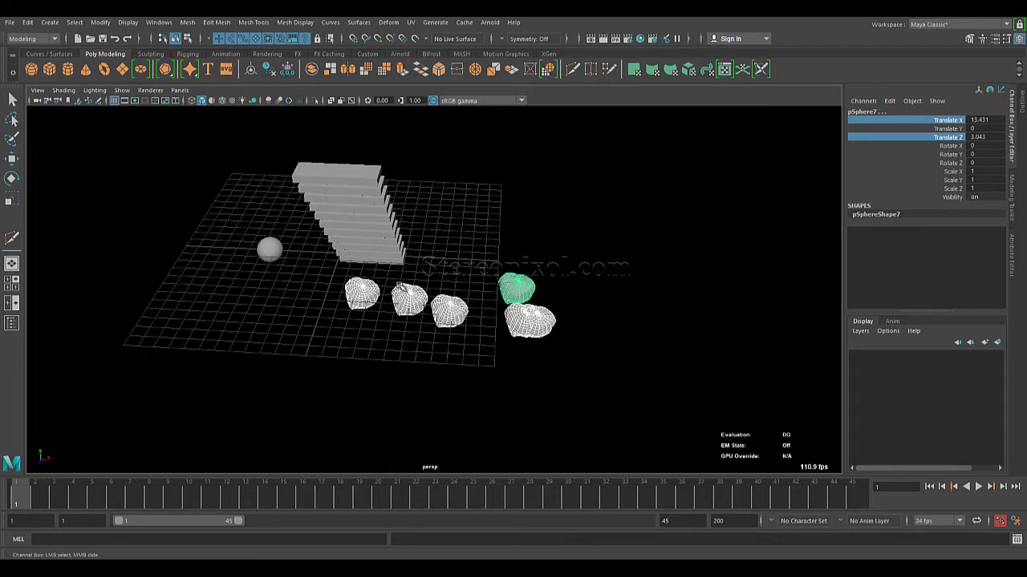
pyautogui.keyDown('alt'); pyautogui.moveTo(456, 356); pyautogui.dragTo(455, 362); pyautogui.keyUp('alt')
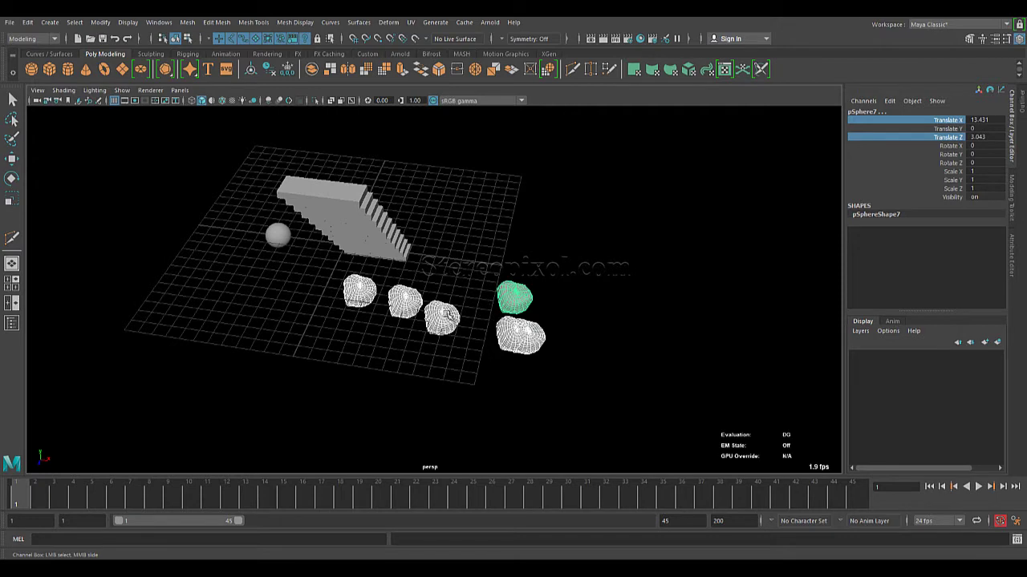
pyautogui.keyDown('alt'); pyautogui.moveTo(443, 345); pyautogui.dragTo(328, 308); pyautogui.keyUp('alt')
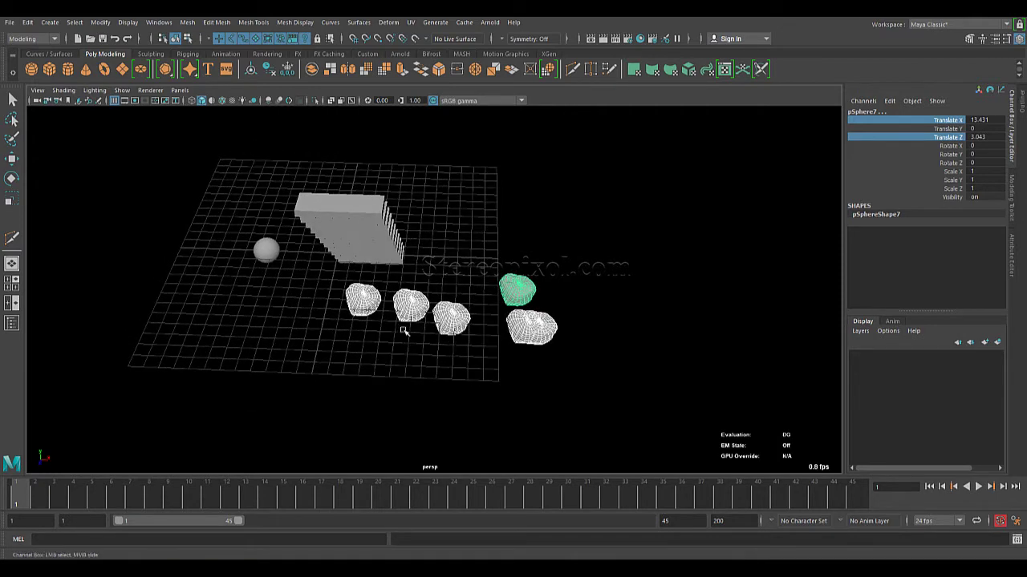
pyautogui.keyDown('alt'); pyautogui.moveTo(552, 298); pyautogui.dragTo(522, 293); pyautogui.keyUp('alt')
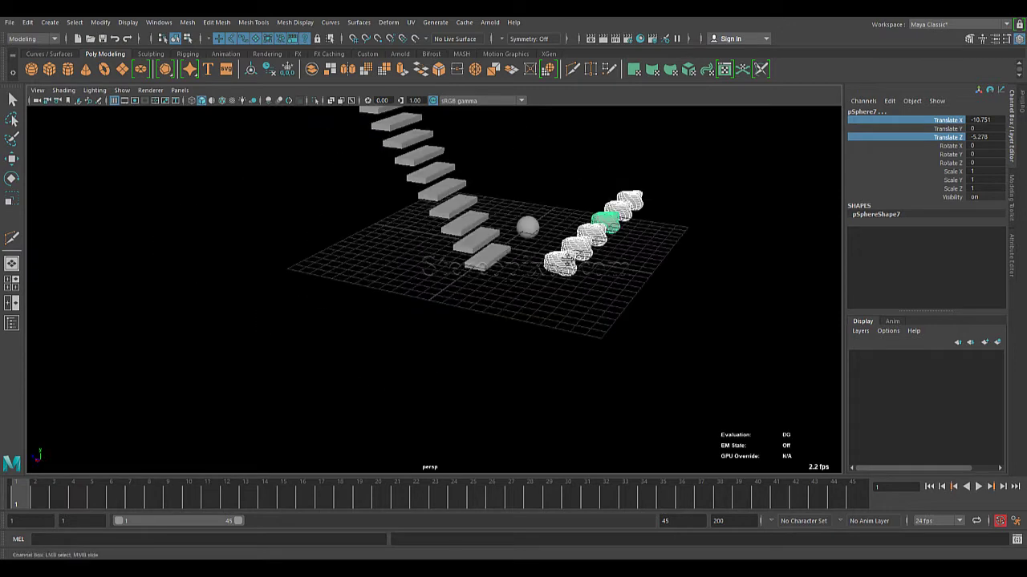
# - Move the staircase and the plain sphere together away from the grid to clear space around the rocks
pyautogui.moveTo(497, 301)
pyautogui.keyDown('alt'); pyautogui.mouseDown()
pyautogui.moveTo(479, 313)
pyautogui.moveTo(508, 314)
pyautogui.mouseUp(); pyautogui.keyUp('alt')
pyautogui.scroll(-3, 509, 314)
pyautogui.moveTo(295, 166); pyautogui.dragTo(440, 345)
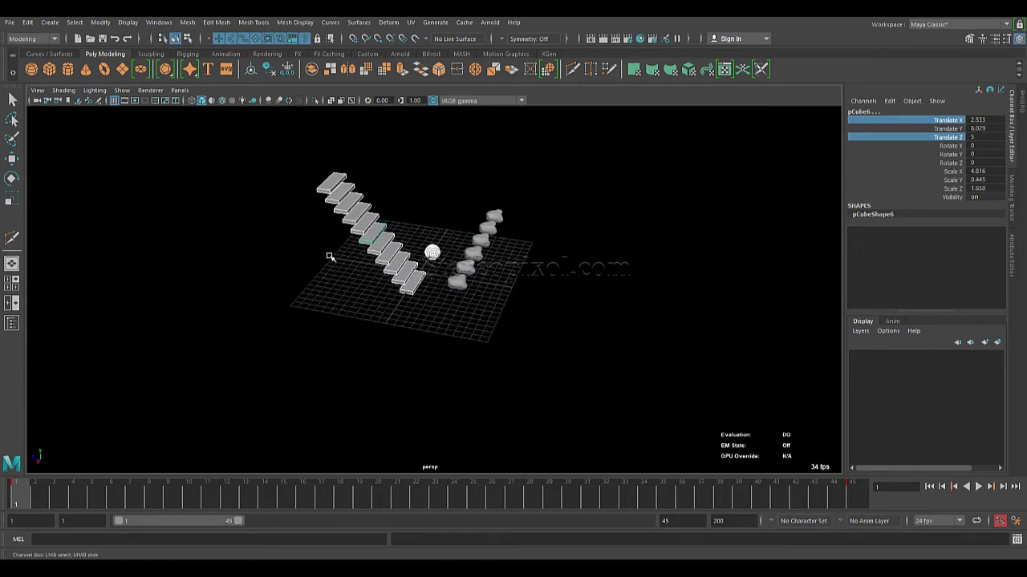
pyautogui.press('w')
pyautogui.moveTo(309, 208); pyautogui.dragTo(316, 261, button='middle')
pyautogui.click(447, 313)
# - Select all six rocks and randomize their Translate X and Z with r(10,-10)
pyautogui.moveTo(390, 192); pyautogui.dragTo(647, 368)
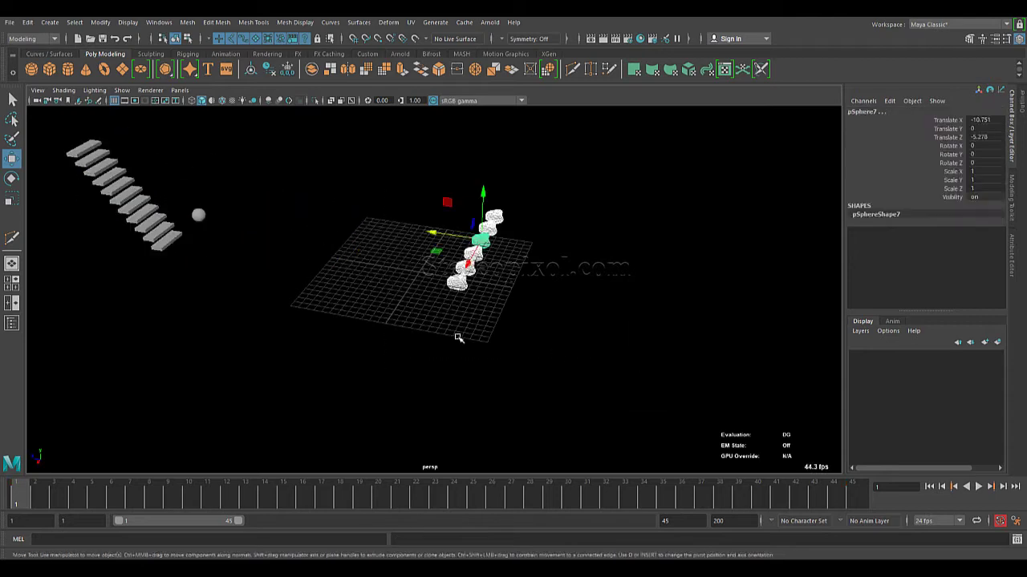
pyautogui.keyDown('alt'); pyautogui.moveTo(458, 337); pyautogui.dragTo(754, 239); pyautogui.keyUp('alt')
pyautogui.click(948, 120)
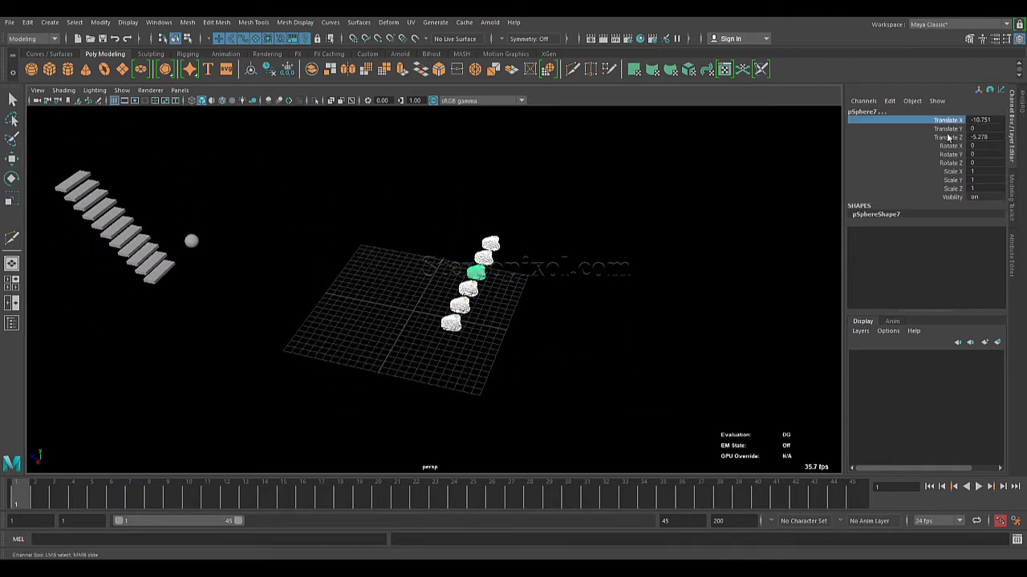
pyautogui.keyDown('ctrl'); pyautogui.click(946, 137); pyautogui.keyUp('ctrl')
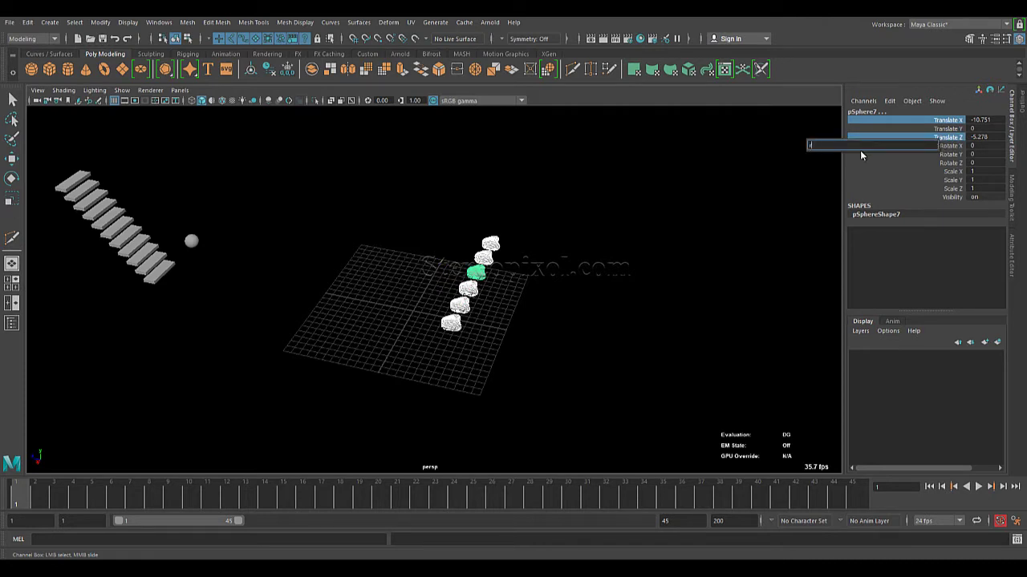
pyautogui.write('r(10,-10)')
pyautogui.press('Return')
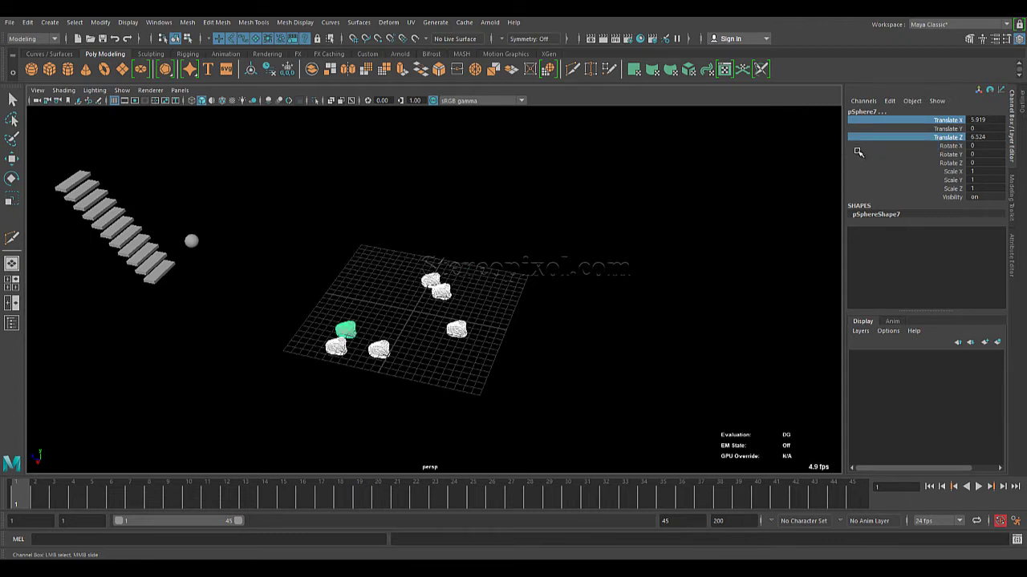
# - Reposition individual rocks by hand so that the closely paired ones are spread apart
pyautogui.moveTo(452, 362)
pyautogui.keyDown('alt'); pyautogui.mouseDown()
pyautogui.moveTo(334, 380)
pyautogui.moveTo(463, 360)
pyautogui.moveTo(420, 361)
pyautogui.moveTo(443, 352)
pyautogui.moveTo(470, 312)
pyautogui.mouseUp(); pyautogui.keyUp('alt')
pyautogui.press('5')
pyautogui.press('w')
pyautogui.click(408, 312)
pyautogui.moveTo(409, 312)
pyautogui.keyDown('alt'); pyautogui.mouseDown()
pyautogui.moveTo(503, 286)
pyautogui.moveTo(430, 323)
pyautogui.moveTo(309, 314)
pyautogui.mouseUp(); pyautogui.keyUp('alt')
pyautogui.click(312, 321)
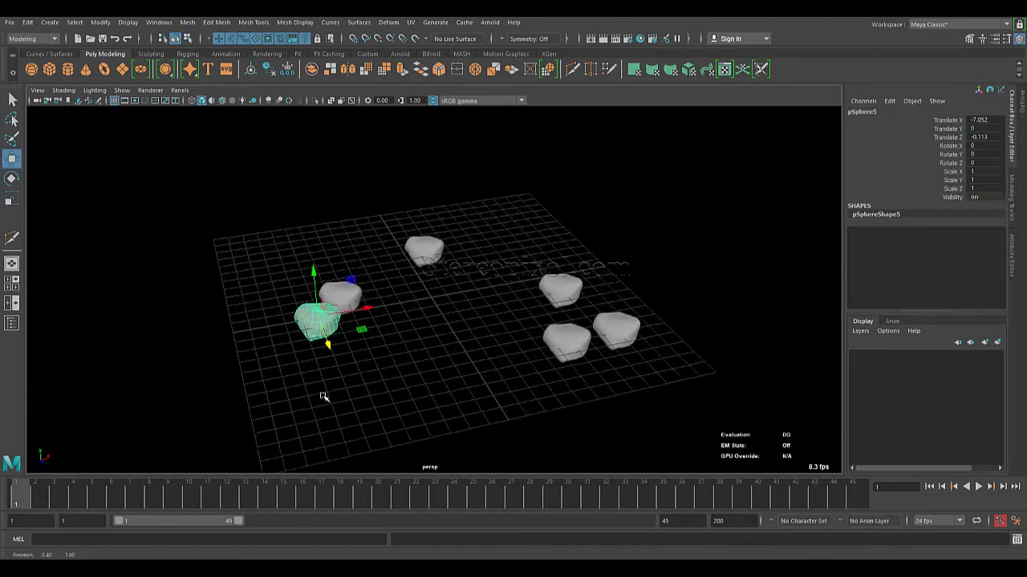
pyautogui.keyDown('alt'); pyautogui.moveTo(328, 396); pyautogui.dragTo(426, 426); pyautogui.keyUp('alt')
pyautogui.keyDown('alt'); pyautogui.moveTo(426, 426); pyautogui.dragTo(442, 385, button='right'); pyautogui.keyUp('alt')
pyautogui.keyDown('alt'); pyautogui.moveTo(442, 385); pyautogui.dragTo(586, 390); pyautogui.keyUp('alt')
pyautogui.click(503, 326)
pyautogui.click(518, 303)
pyautogui.moveTo(522, 305); pyautogui.dragTo(527, 335)
pyautogui.click(366, 362)
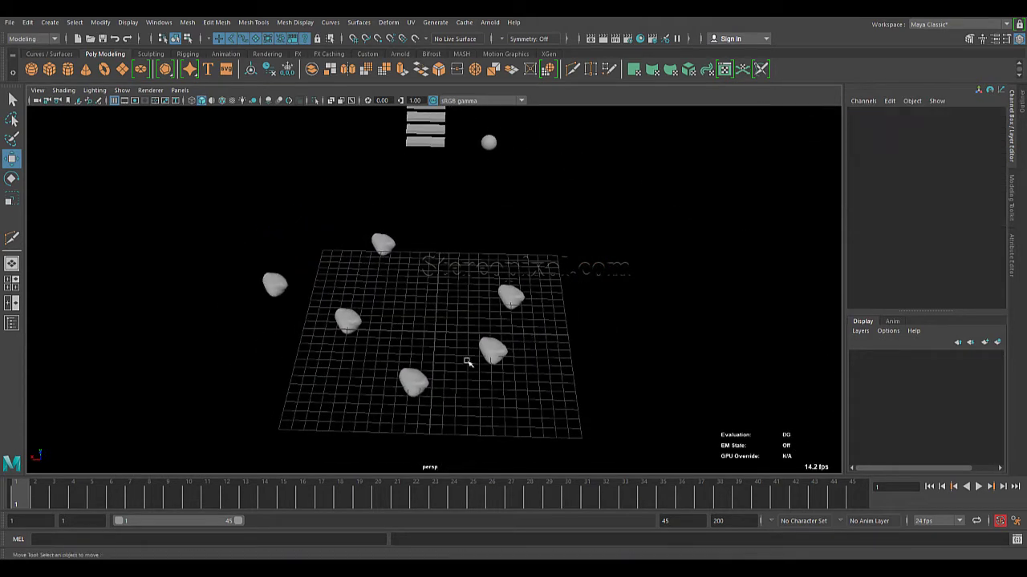
# - Select all six rocks and randomize their Scale X, Y and Z with r(.35,2.7)
pyautogui.keyDown('alt'); pyautogui.moveTo(285, 399); pyautogui.dragTo(350, 344); pyautogui.keyUp('alt')
pyautogui.keyDown('alt'); pyautogui.moveTo(351, 344); pyautogui.dragTo(416, 312, button='right'); pyautogui.keyUp('alt')
pyautogui.keyDown('alt'); pyautogui.moveTo(415, 312); pyautogui.dragTo(408, 356); pyautogui.keyUp('alt')
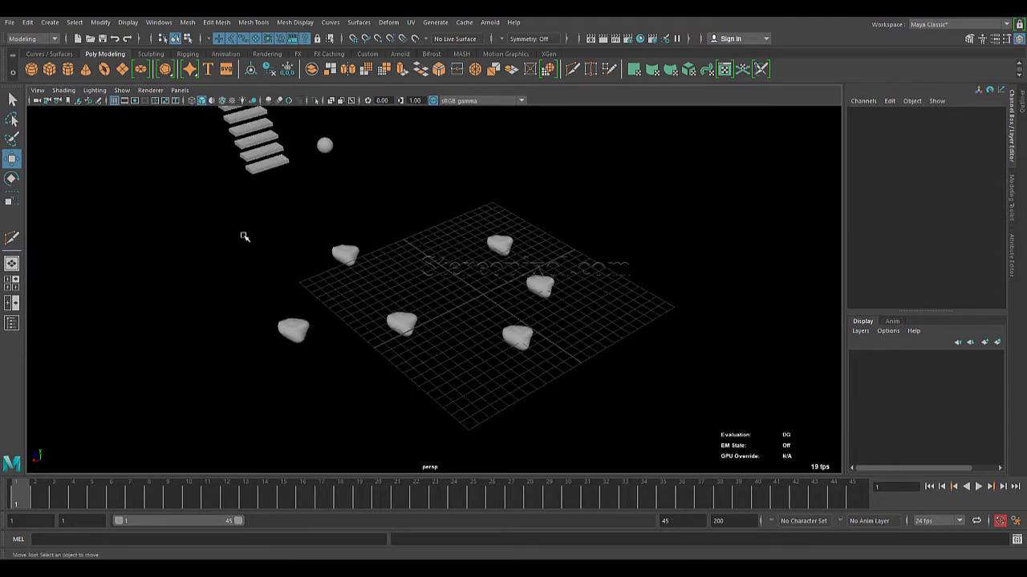
pyautogui.keyDown('alt'); pyautogui.moveTo(344, 339); pyautogui.dragTo(297, 328); pyautogui.keyUp('alt')
pyautogui.moveTo(236, 204); pyautogui.dragTo(674, 394)
pyautogui.keyDown('alt'); pyautogui.moveTo(426, 394); pyautogui.dragTo(482, 389); pyautogui.keyUp('alt')
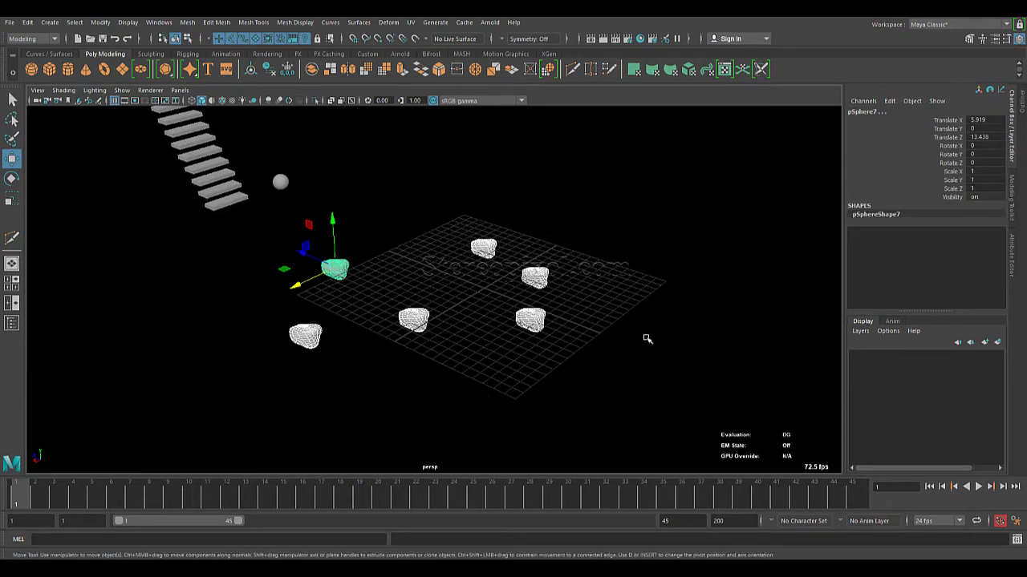
pyautogui.moveTo(953, 172); pyautogui.dragTo(958, 189)
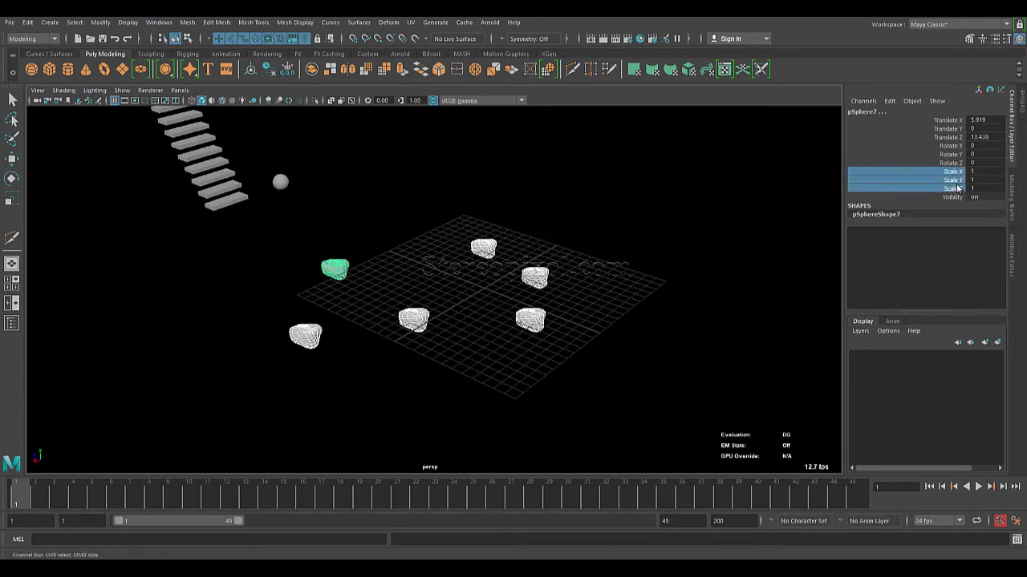
pyautogui.click(956, 191)
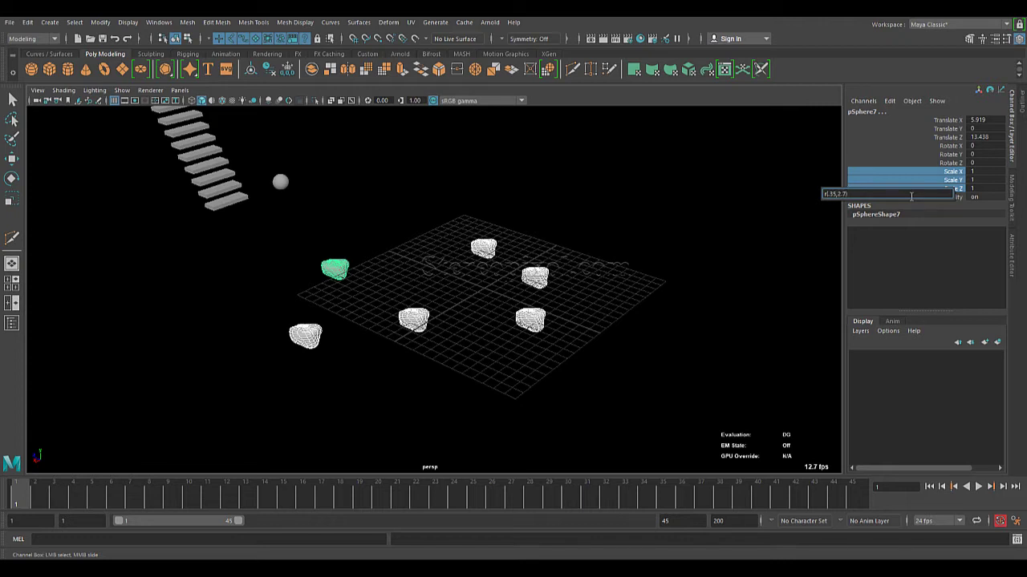
pyautogui.press('Return')
# - Examine the differently scaled rocks around the grid and undo the scale randomization
pyautogui.click(613, 342)
pyautogui.keyDown('alt'); pyautogui.moveTo(584, 332); pyautogui.dragTo(486, 334); pyautogui.keyUp('alt')
pyautogui.click(438, 282)
pyautogui.hotkey('ctrl', 'z')
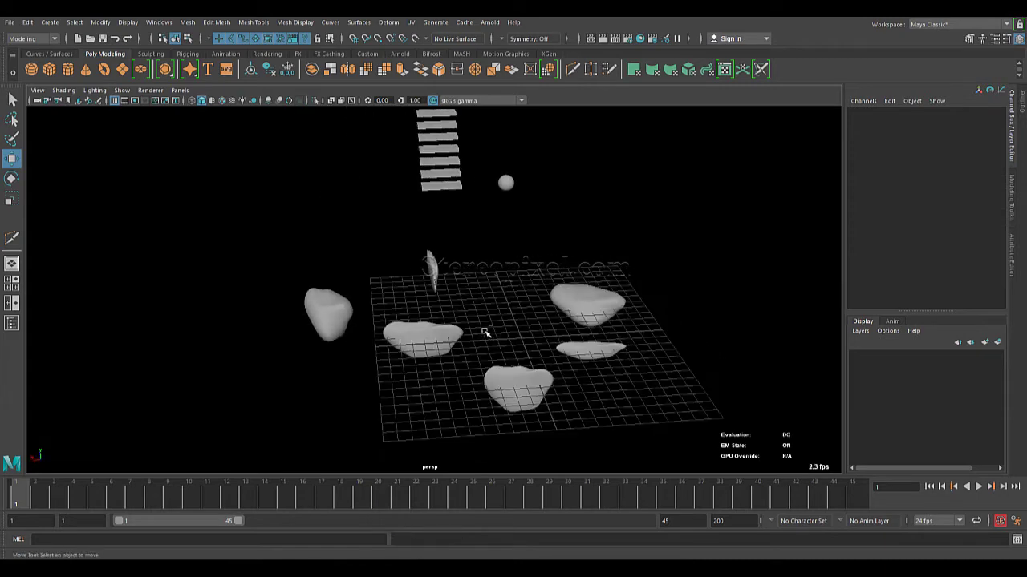
pyautogui.hotkey('ctrl', 'z')
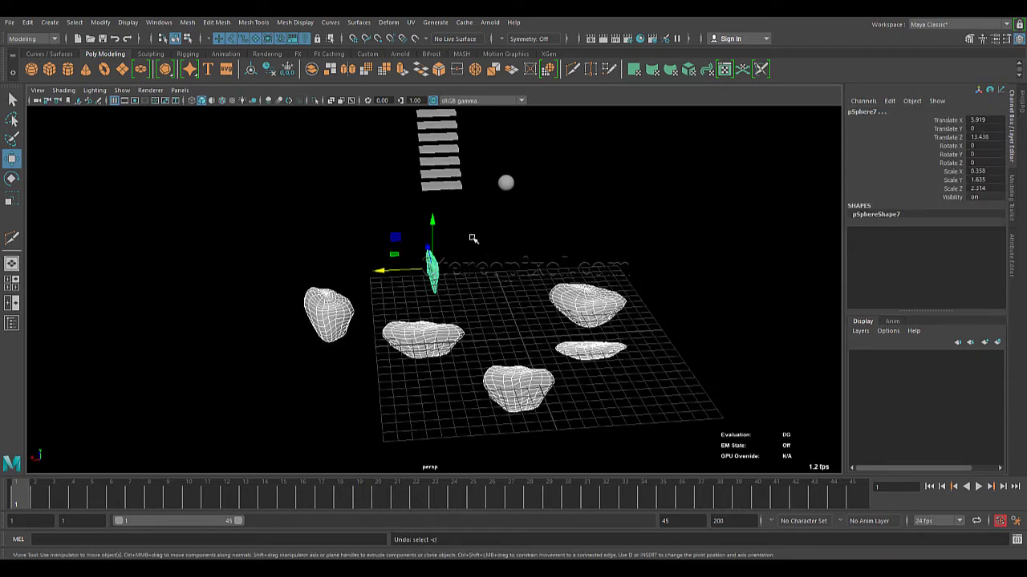
pyautogui.hotkey('ctrl', 'z')
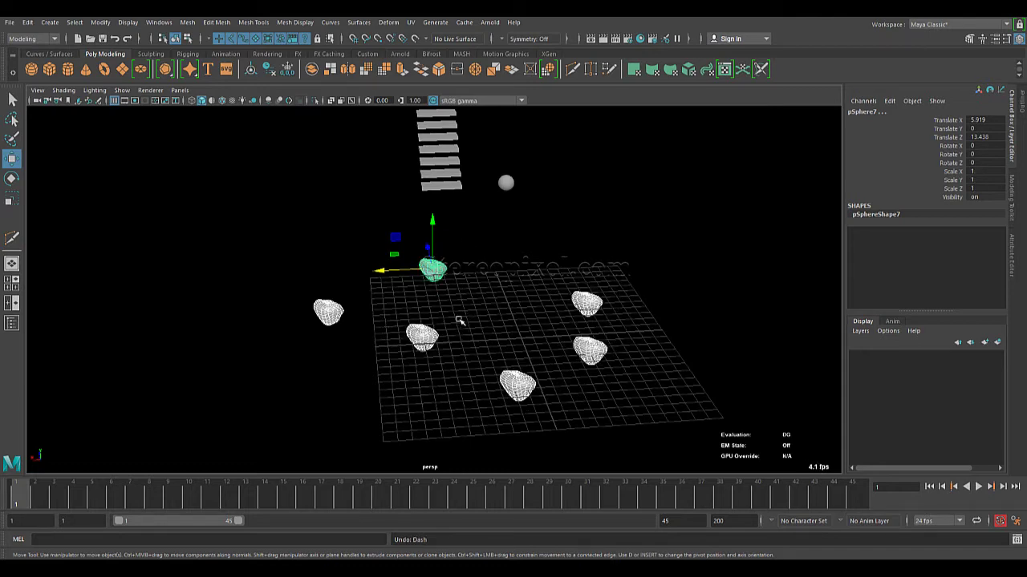
# - Delete five of the six rocks, keeping a single one on the grid
pyautogui.press('5')
pyautogui.click(404, 325)
pyautogui.moveTo(404, 326)
pyautogui.keyDown('alt'); pyautogui.mouseDown()
pyautogui.moveTo(484, 304)
pyautogui.moveTo(337, 243)
pyautogui.moveTo(546, 379)
pyautogui.mouseUp(); pyautogui.keyUp('alt')
pyautogui.press('Delete')
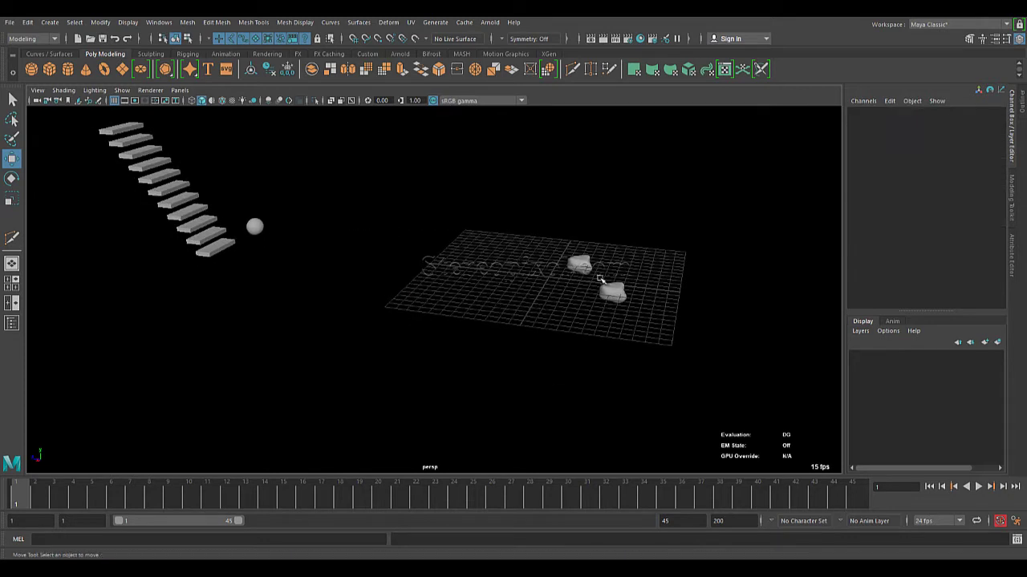
pyautogui.click(581, 266)
pyautogui.press('Delete')
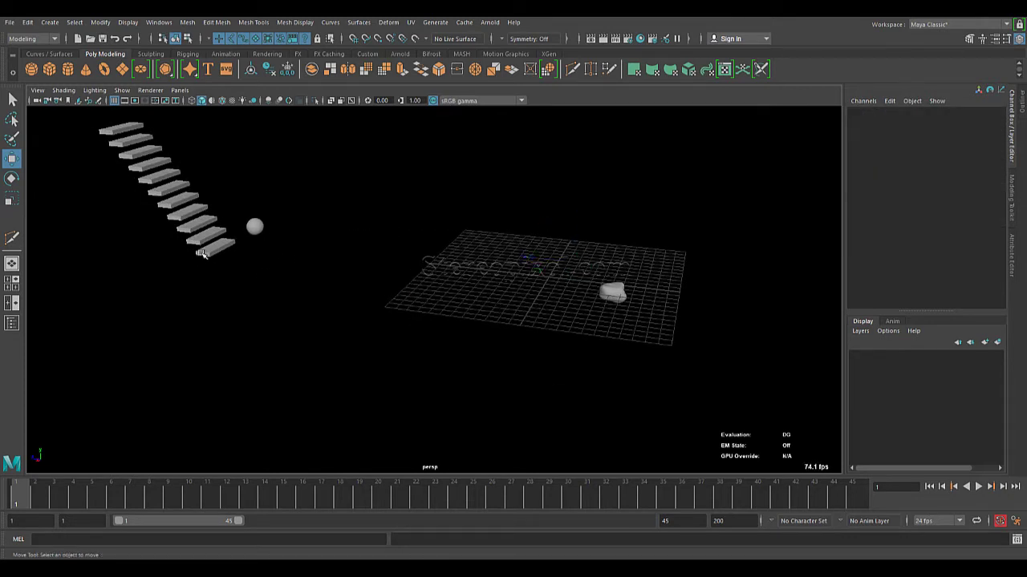
# - Move the staircase and the plain sphere together back onto the grid beside the remaining rock
pyautogui.keyDown('alt'); pyautogui.moveTo(196, 254); pyautogui.dragTo(360, 313, button='middle'); pyautogui.keyUp('alt')
pyautogui.moveTo(219, 190); pyautogui.dragTo(371, 350)
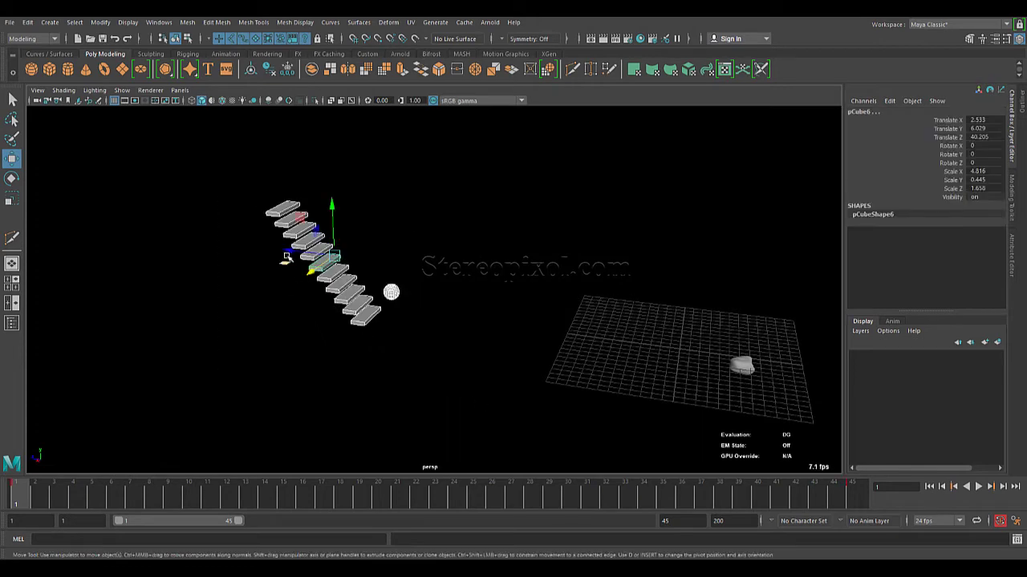
pyautogui.moveTo(287, 255); pyautogui.dragTo(474, 189)
pyautogui.click(559, 319)
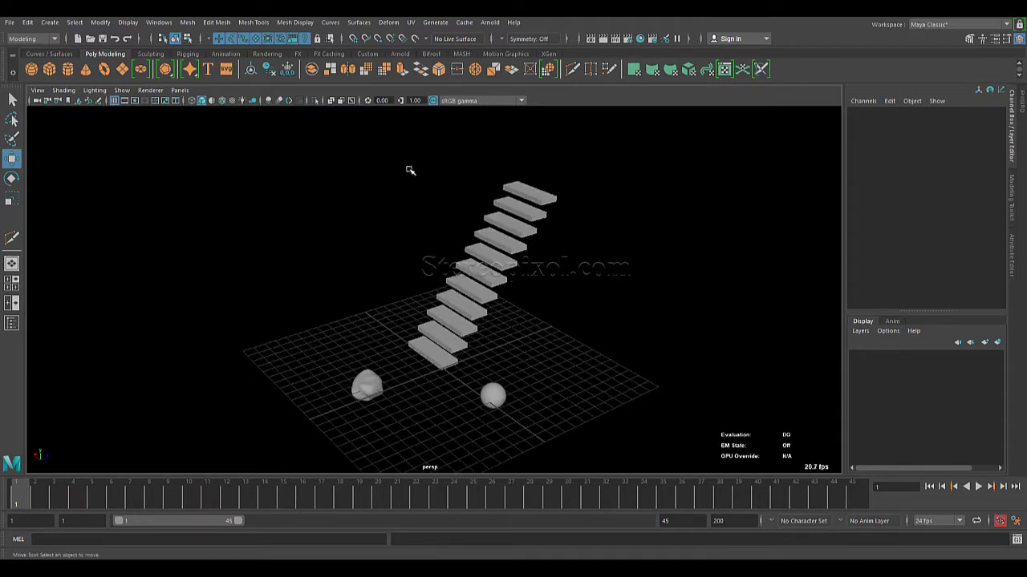
# - Select all the staircase steps and set their Translate Z to 0 to form a vertical stack
pyautogui.moveTo(405, 165); pyautogui.dragTo(557, 339)
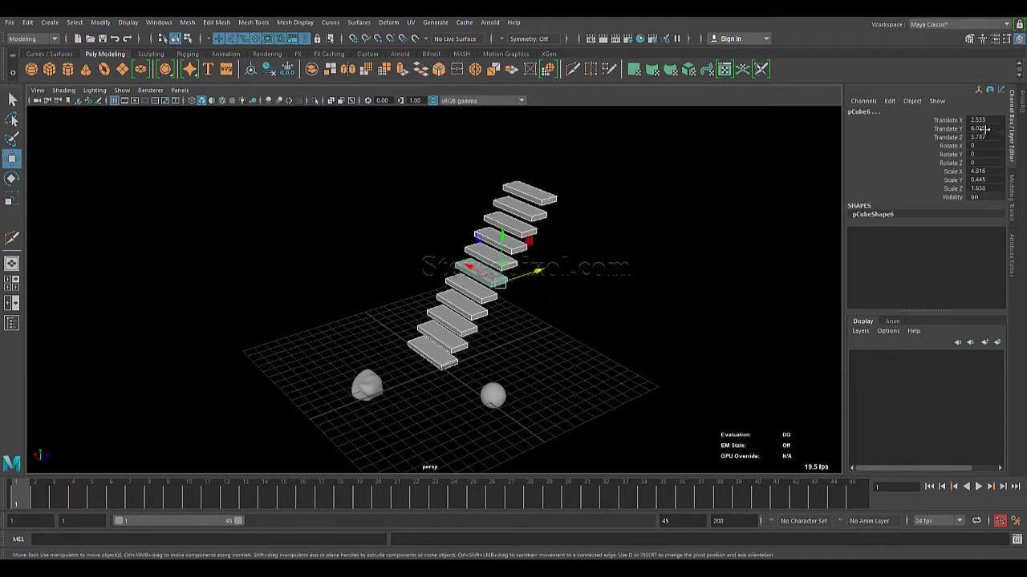
pyautogui.keyDown('alt'); pyautogui.moveTo(579, 285); pyautogui.dragTo(550, 320); pyautogui.keyUp('alt')
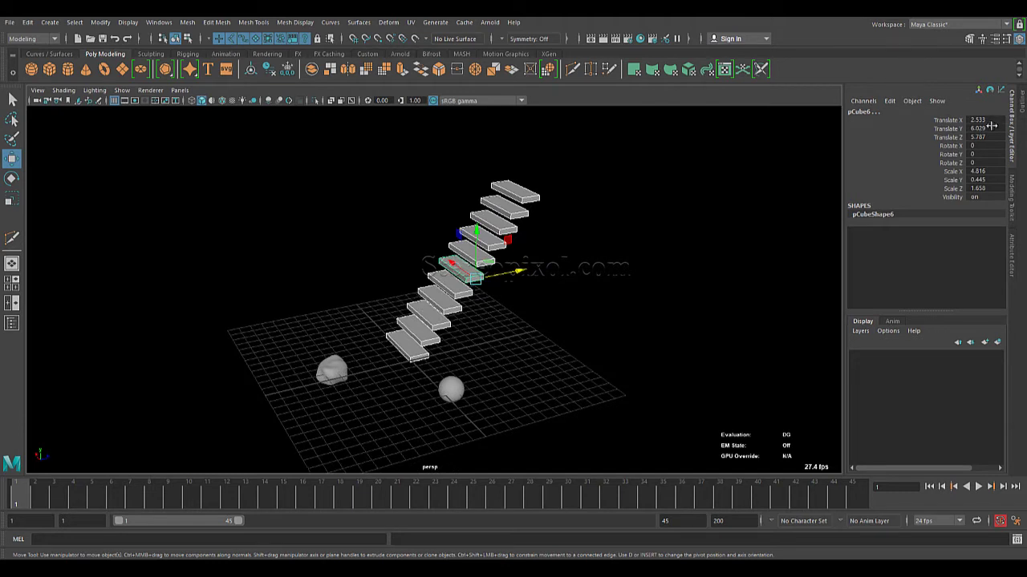
pyautogui.moveTo(991, 120); pyautogui.dragTo(992, 137)
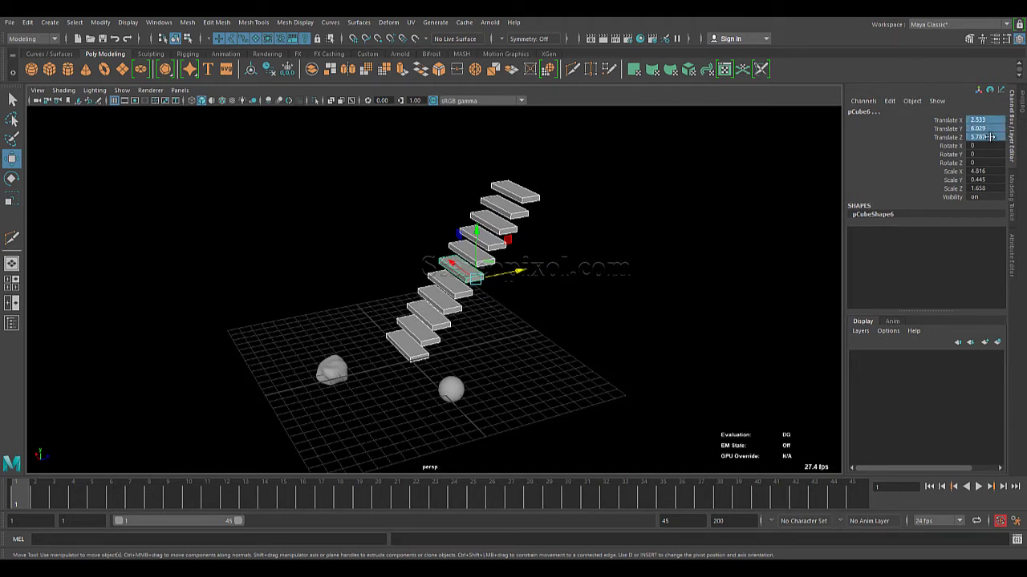
pyautogui.click(950, 137)
pyautogui.doubleClick(979, 137)
pyautogui.write('0')
pyautogui.press('Return')
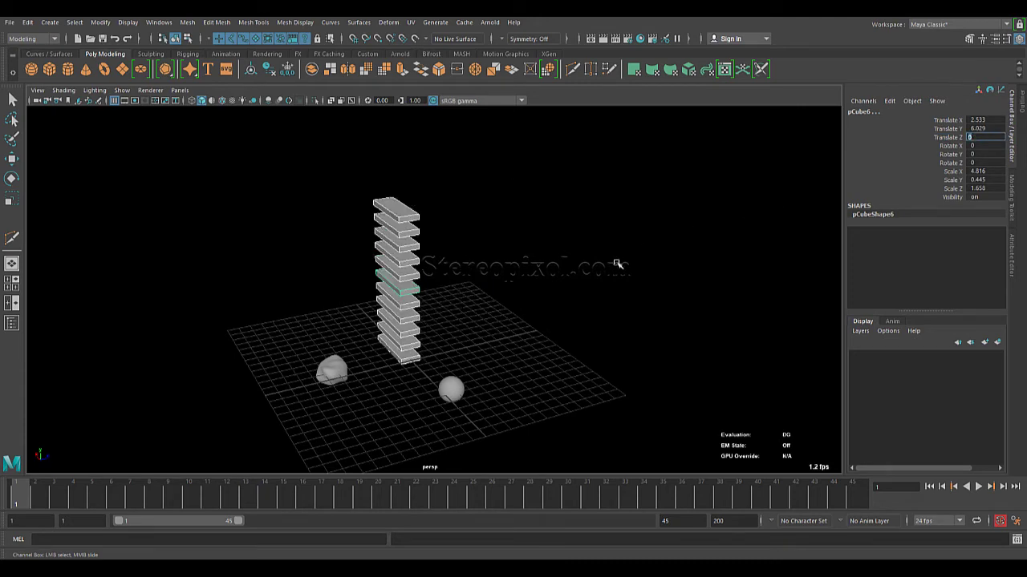
pyautogui.click(614, 264)
pyautogui.keyDown('alt'); pyautogui.moveTo(615, 264); pyautogui.dragTo(527, 339); pyautogui.keyUp('alt')
pyautogui.keyDown('alt'); pyautogui.moveTo(552, 347); pyautogui.dragTo(537, 352, button='middle'); pyautogui.keyUp('alt')
pyautogui.click(517, 380)
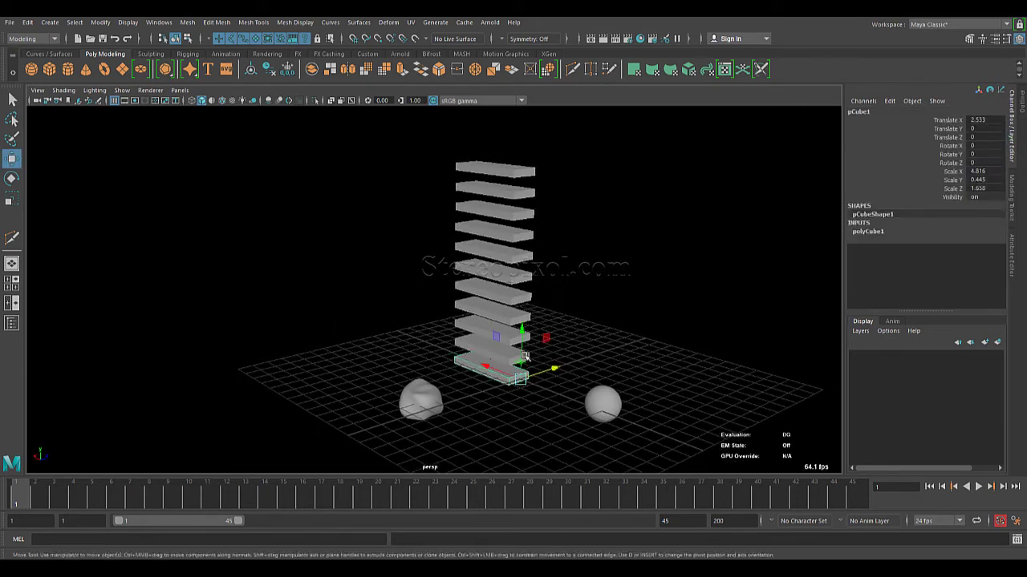
pyautogui.keyDown('alt'); pyautogui.moveTo(566, 317); pyautogui.dragTo(585, 321); pyautogui.keyUp('alt')
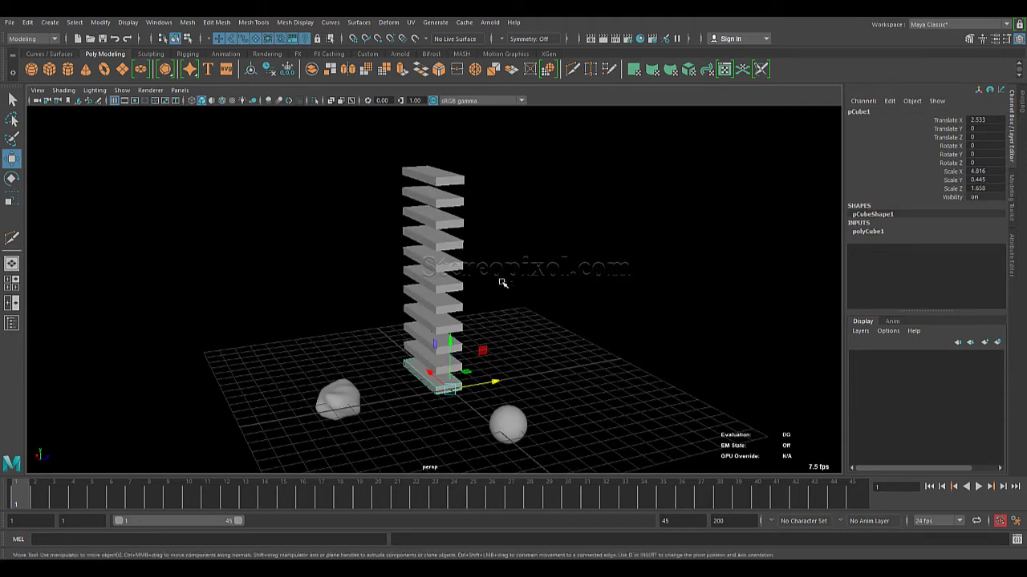
# - Highlight the "l = linear" entry of the Dash_scripts notes in Notepad and return to Maya
pyautogui.hotkey('alt', 'Tab')
pyautogui.moveTo(425, 241); pyautogui.dragTo(88, 244)
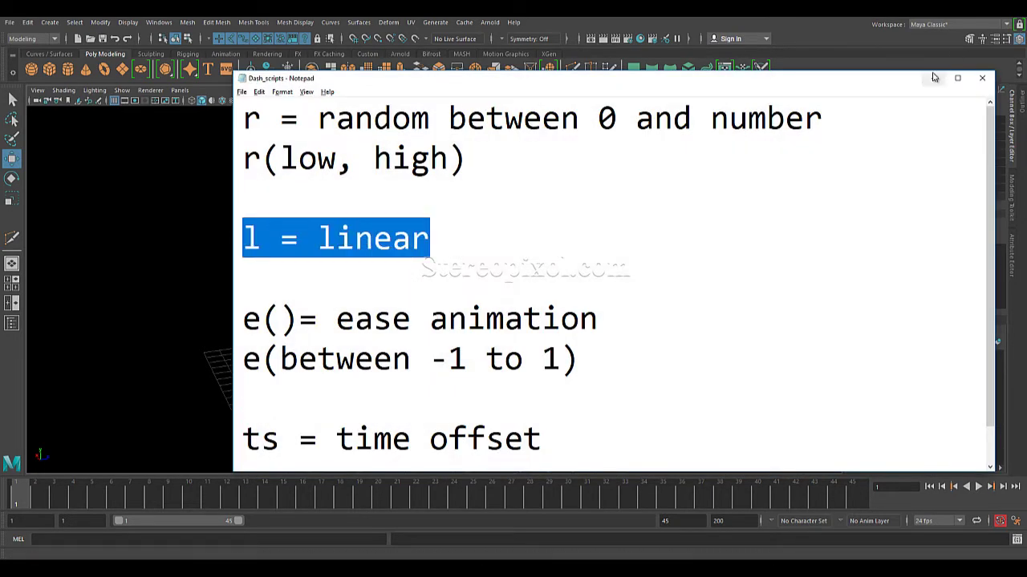
pyautogui.hotkey('alt', 'Tab')
pyautogui.keyDown('alt'); pyautogui.moveTo(496, 310); pyautogui.dragTo(508, 344); pyautogui.keyUp('alt')
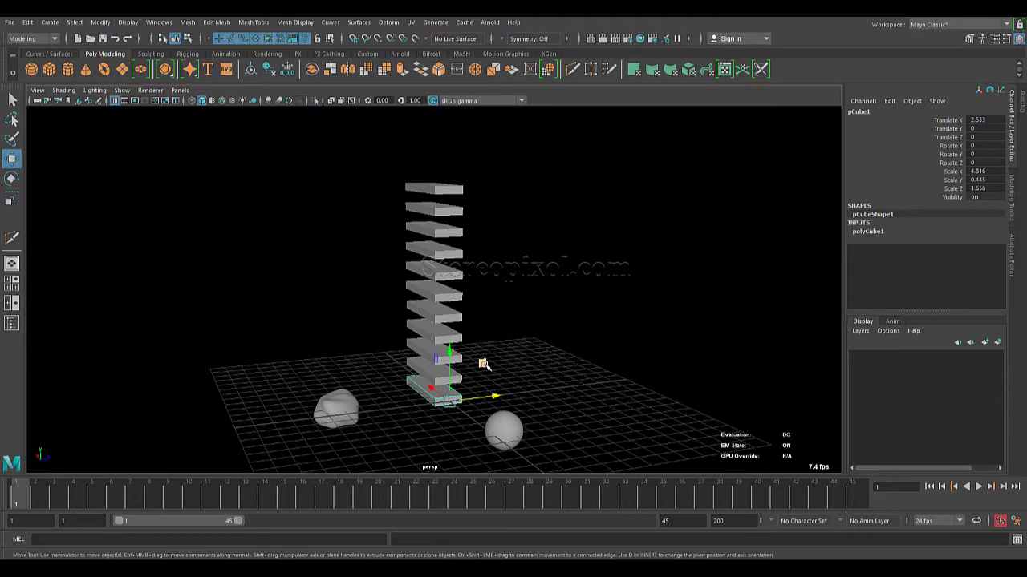
# - Select the whole stack of steps at once and distribute its Translate Z with l(10)
pyautogui.keyDown('alt'); pyautogui.moveTo(514, 289); pyautogui.dragTo(428, 265); pyautogui.keyUp('alt')
pyautogui.keyDown('alt'); pyautogui.moveTo(488, 222); pyautogui.dragTo(385, 298); pyautogui.keyUp('alt')
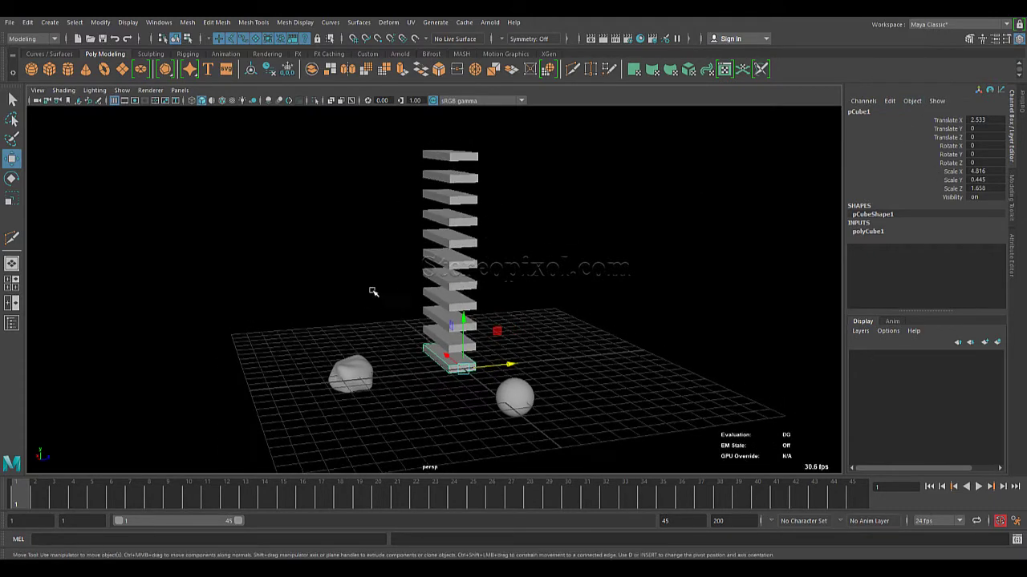
pyautogui.moveTo(406, 134); pyautogui.dragTo(479, 369)
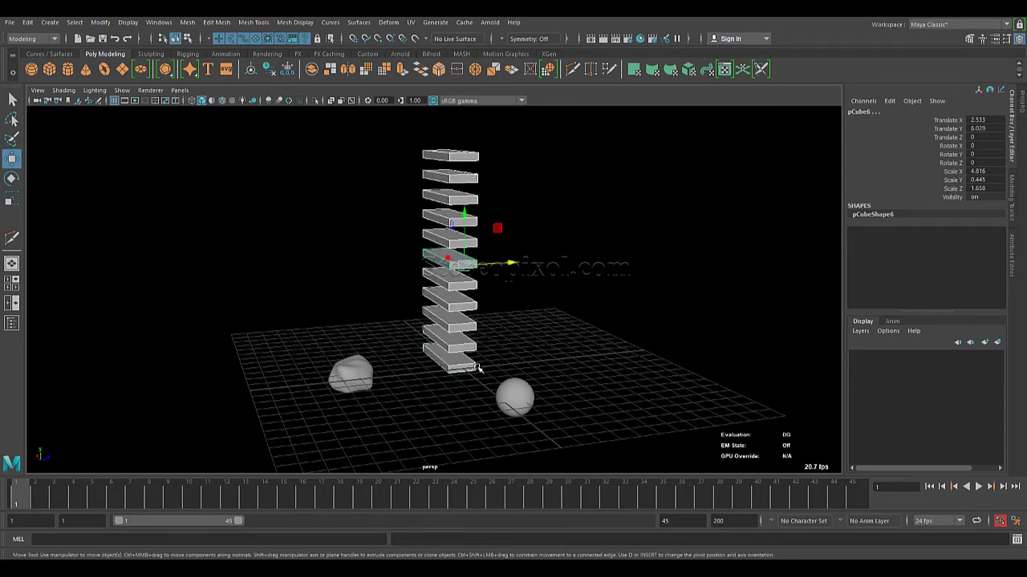
pyautogui.click(952, 139)
pyautogui.doubleClick(952, 139)
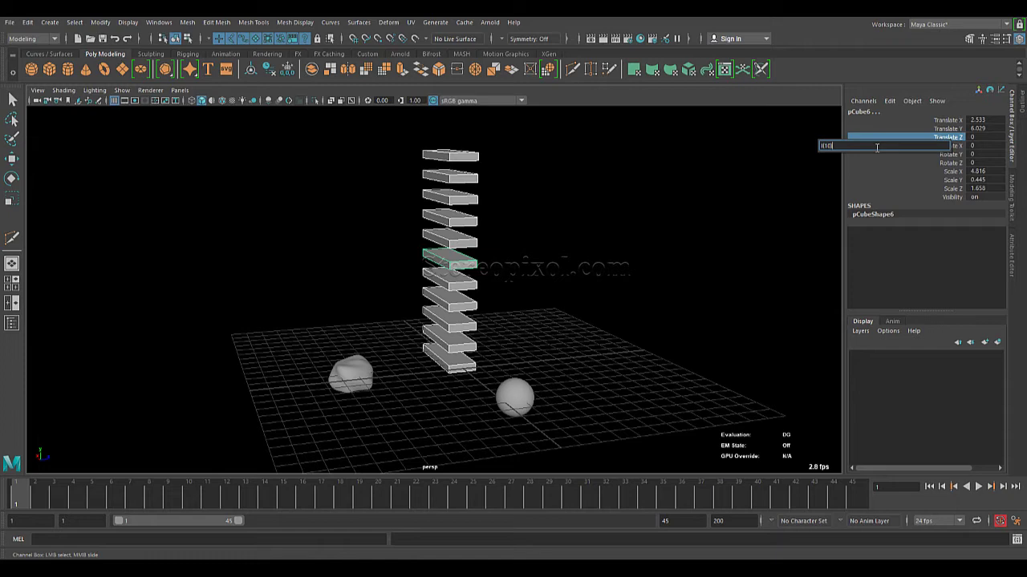
pyautogui.press('Return')
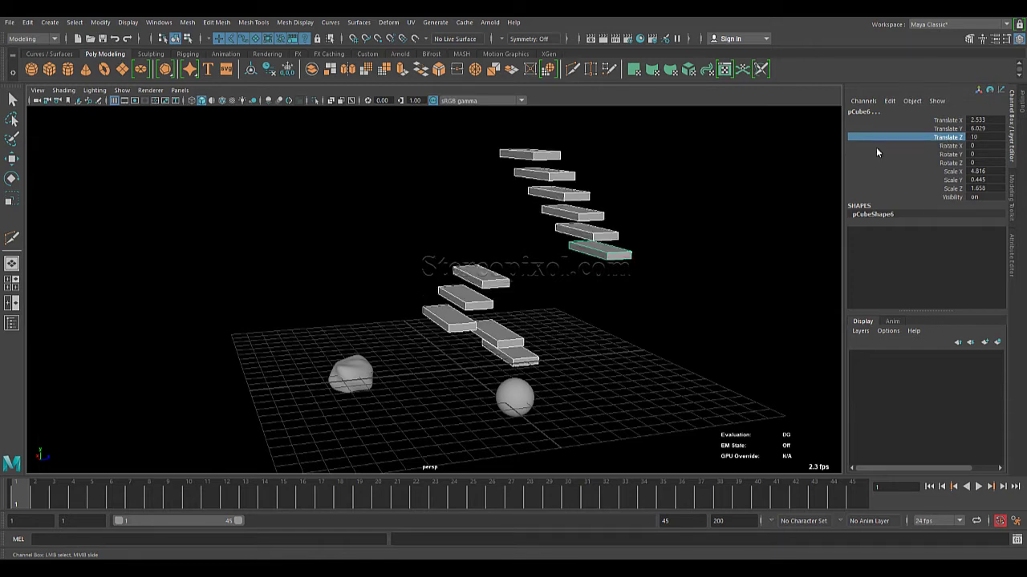
# - Undo the linear Translate Z distribution of the steps and clear the selection
pyautogui.keyDown('alt'); pyautogui.moveTo(546, 345); pyautogui.dragTo(473, 347); pyautogui.keyUp('alt')
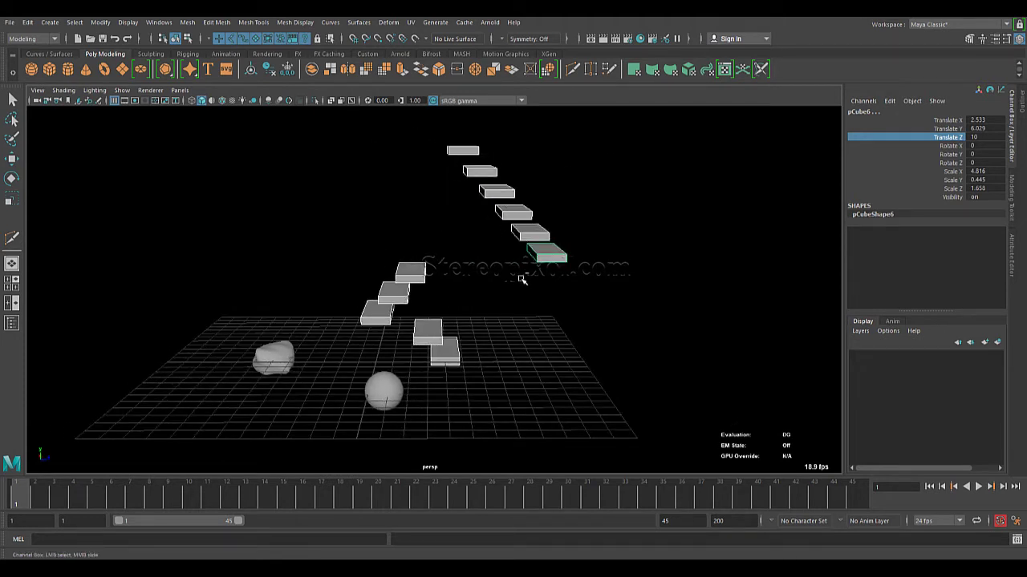
pyautogui.hotkey('ctrl', 'z')
pyautogui.keyDown('alt'); pyautogui.moveTo(522, 279); pyautogui.dragTo(464, 385); pyautogui.keyUp('alt')
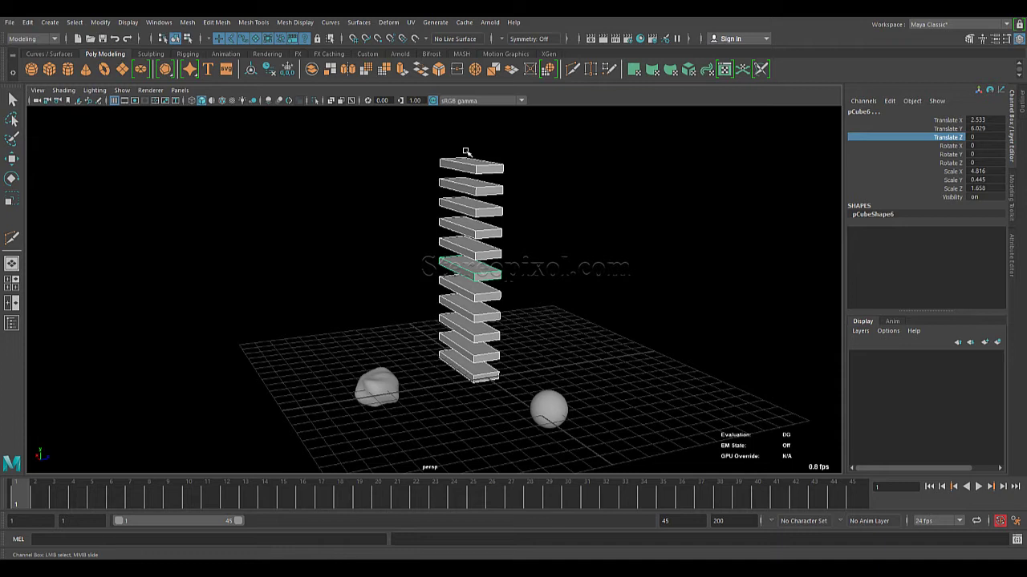
pyautogui.click(564, 244)
pyautogui.press('w')
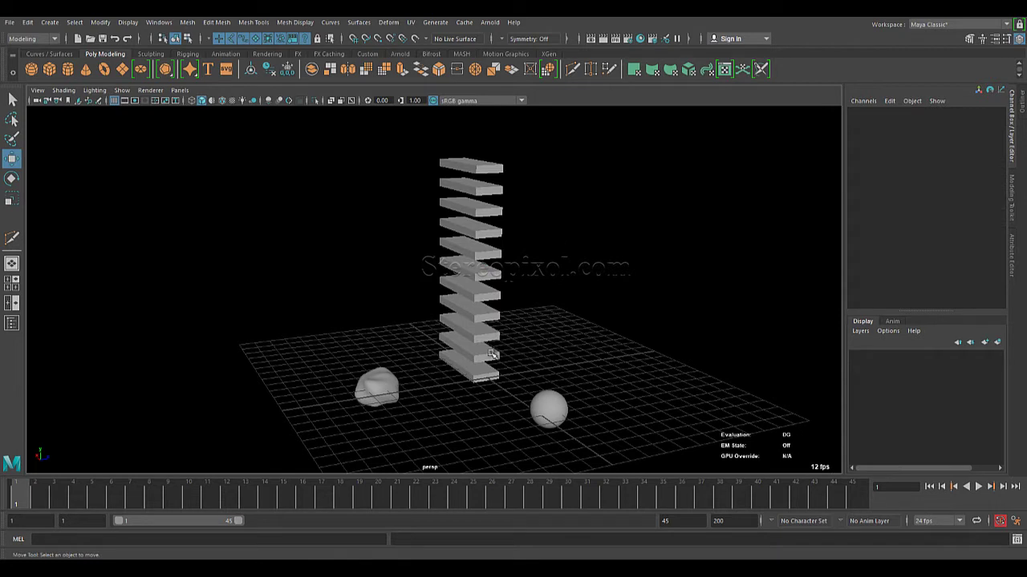
# - Select the stacked steps one by one from lowest to highest and distribute their Translate Z linearly with l(10)
pyautogui.keyDown('alt'); pyautogui.moveTo(508, 366); pyautogui.dragTo(453, 322); pyautogui.keyUp('alt')
pyautogui.click(486, 377)
pyautogui.click(454, 295)
pyautogui.click(457, 277)
pyautogui.click(457, 262)
pyautogui.click(454, 233)
pyautogui.click(454, 228)
pyautogui.click(461, 206)
pyautogui.click(461, 184)
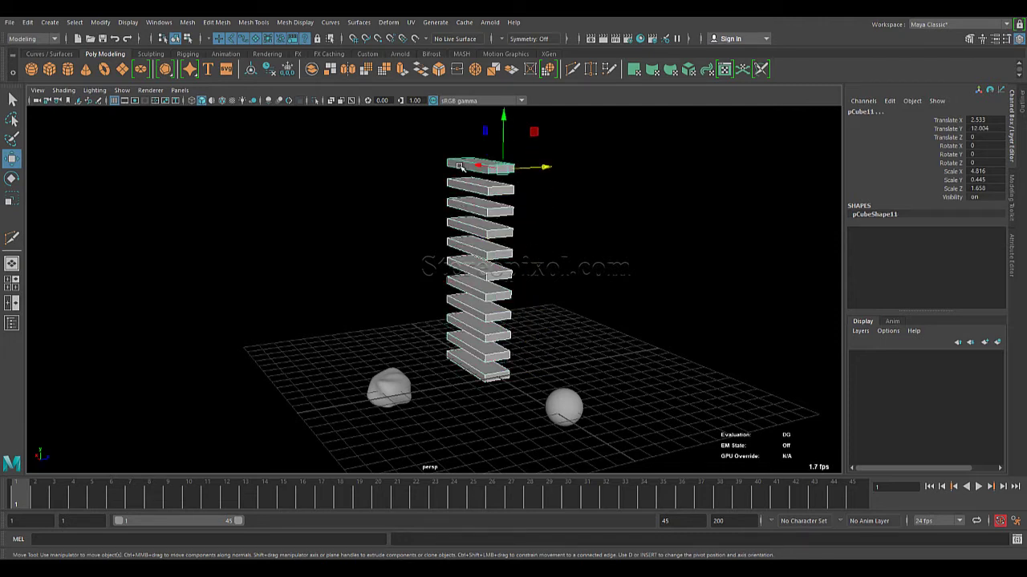
pyautogui.keyDown('alt'); pyautogui.moveTo(631, 284); pyautogui.dragTo(610, 289); pyautogui.keyUp('alt')
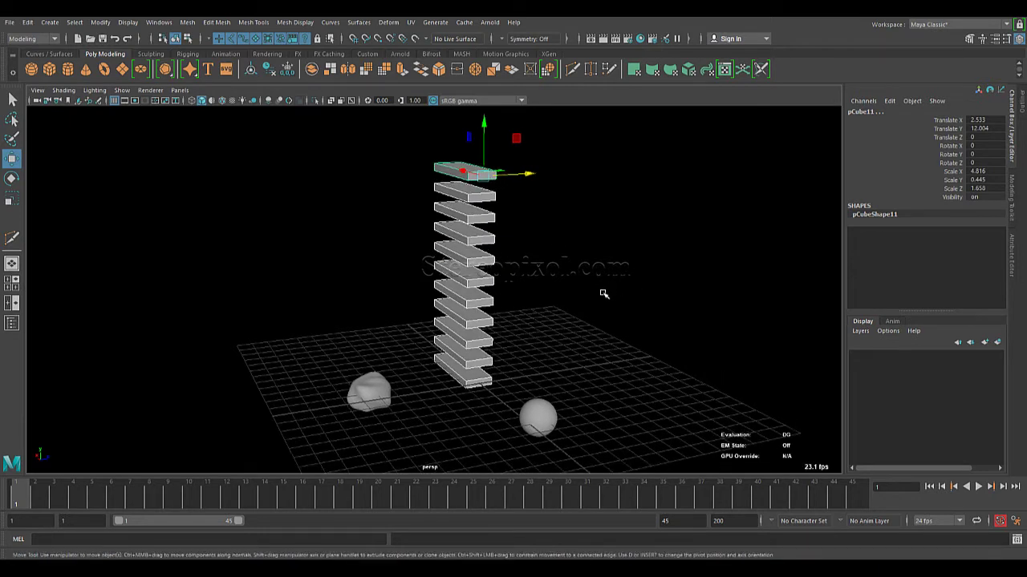
pyautogui.click(952, 138)
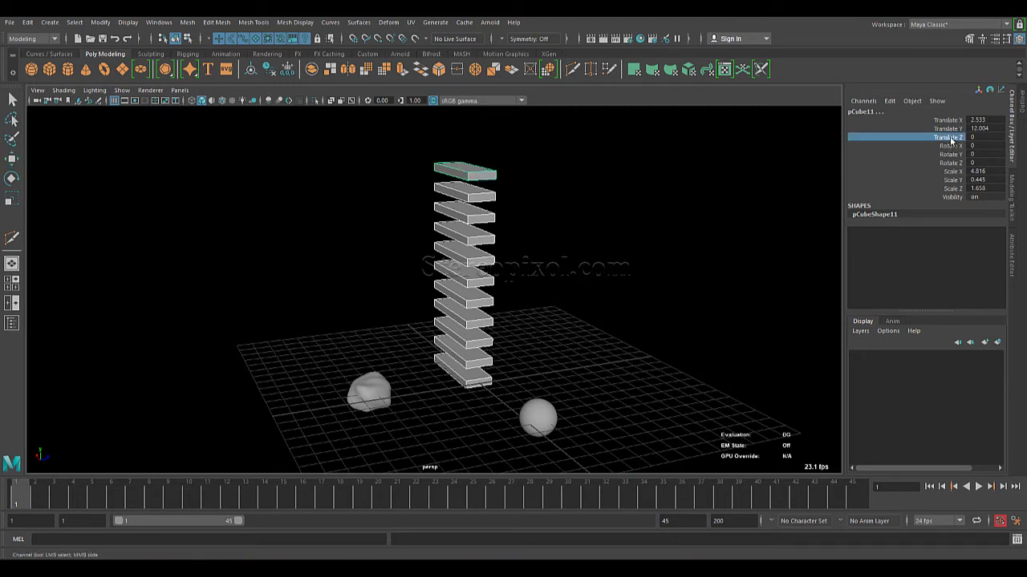
pyautogui.doubleClick(951, 138)
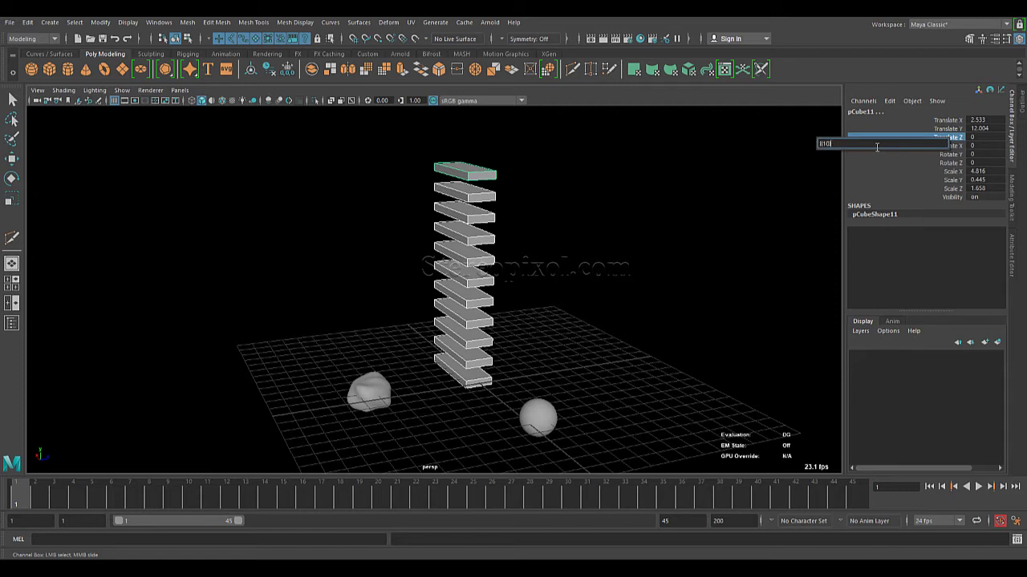
pyautogui.press('Return')
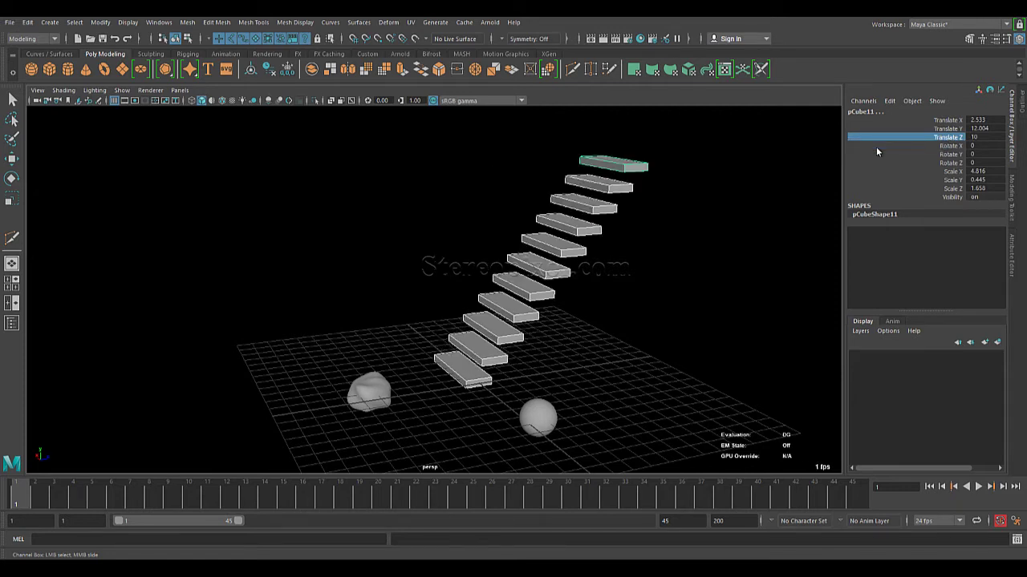
# - Examine the linear staircase and bring its steps back into a vertical stack by undoing the Translate Z distribution
pyautogui.keyDown('alt'); pyautogui.moveTo(585, 355); pyautogui.dragTo(502, 344); pyautogui.keyUp('alt')
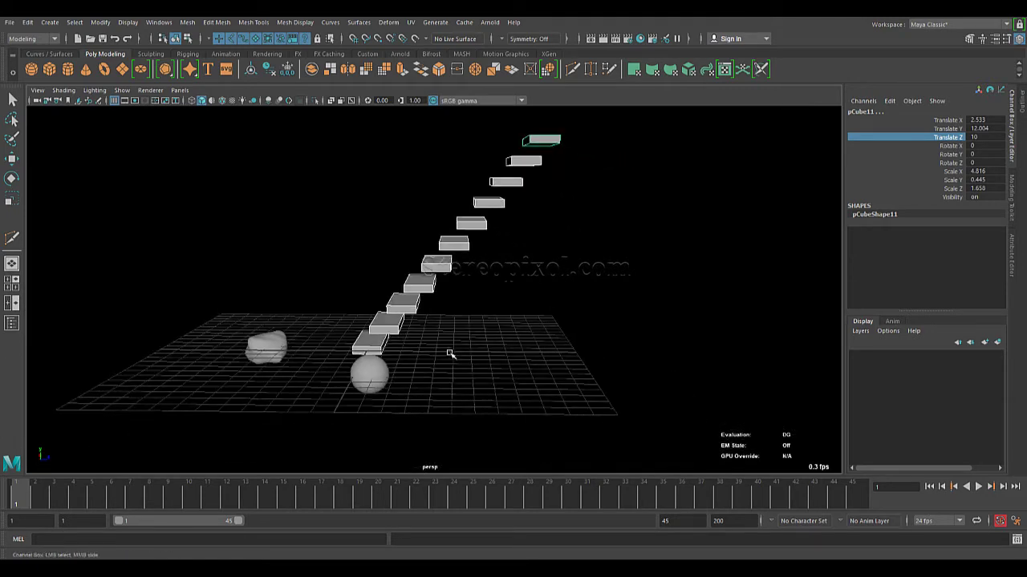
pyautogui.keyDown('alt'); pyautogui.moveTo(561, 183); pyautogui.dragTo(510, 387); pyautogui.keyUp('alt')
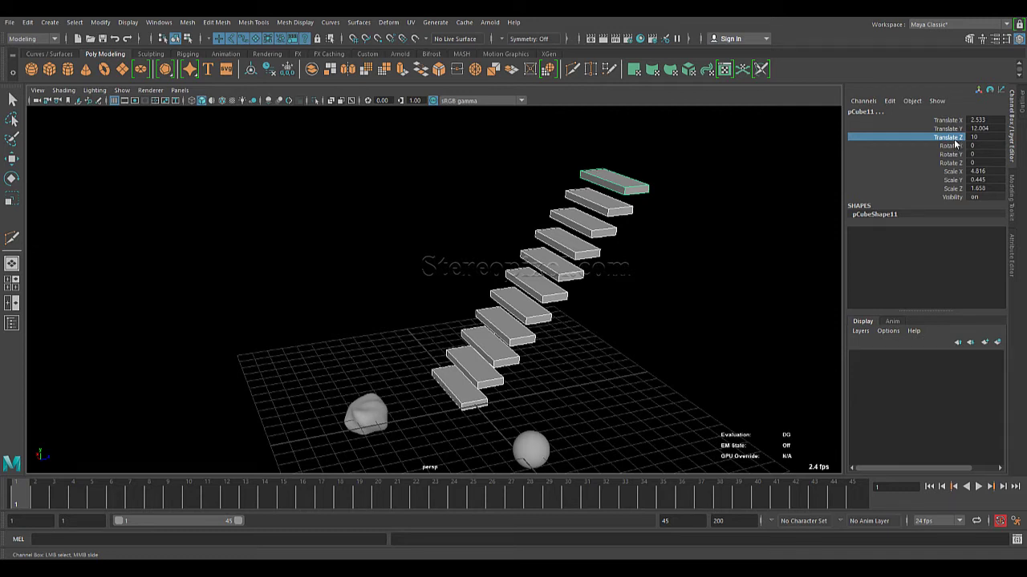
pyautogui.doubleClick(957, 144)
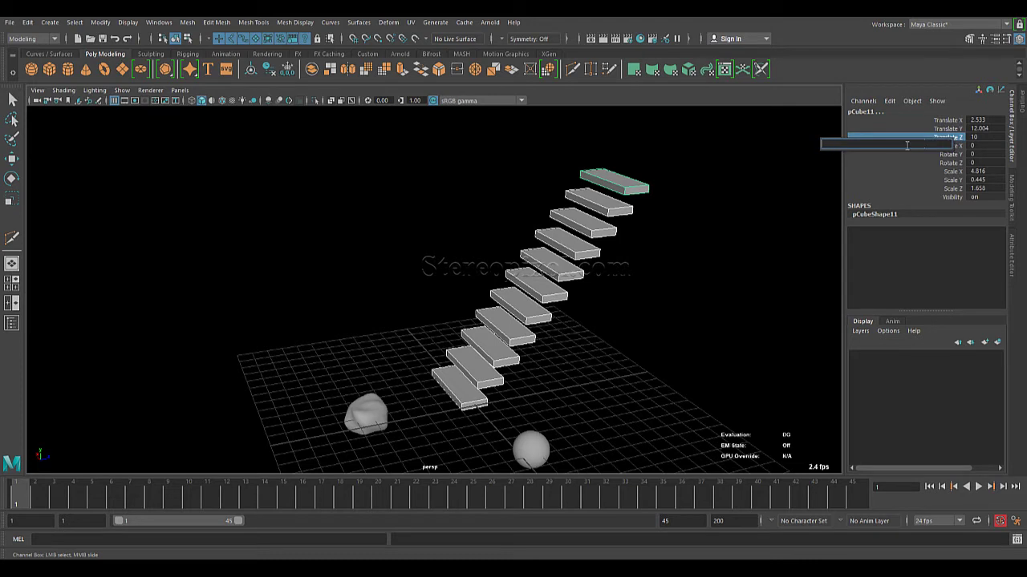
pyautogui.write('0')
pyautogui.press('Return')
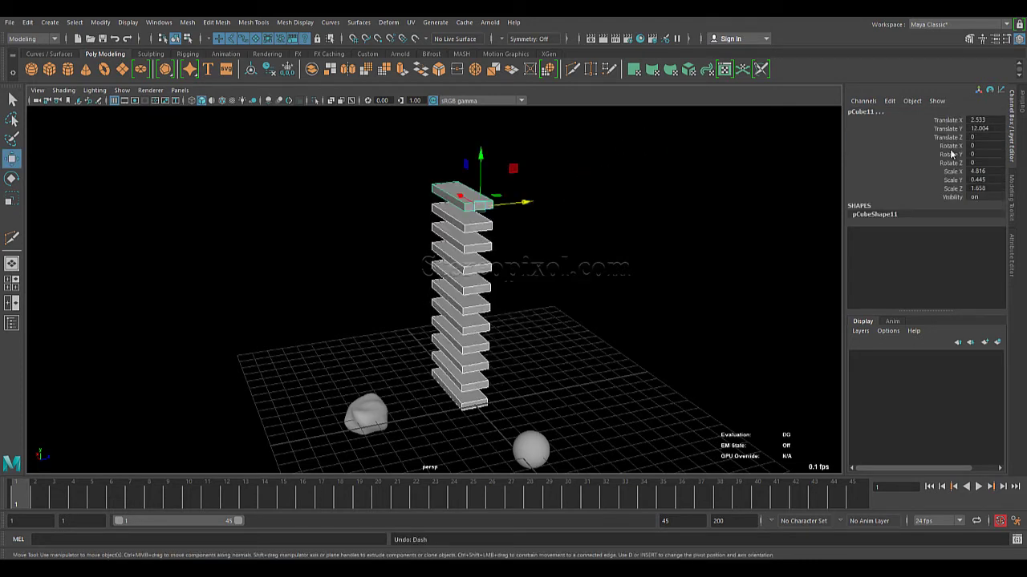
# - Distribute the Translate Z of the selected stacked steps linearly with l(10)
pyautogui.doubleClick(951, 140)
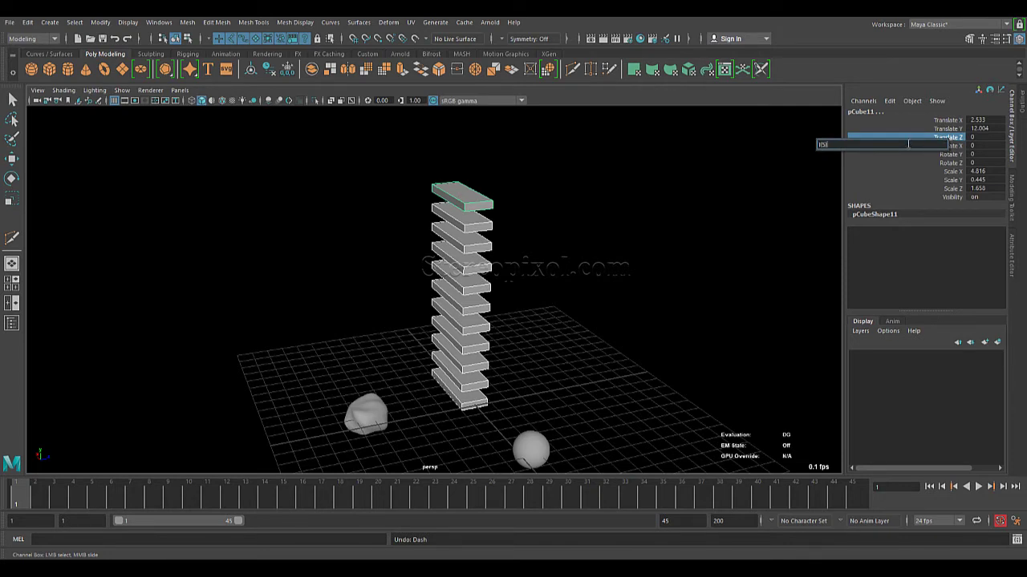
pyautogui.press('Return')
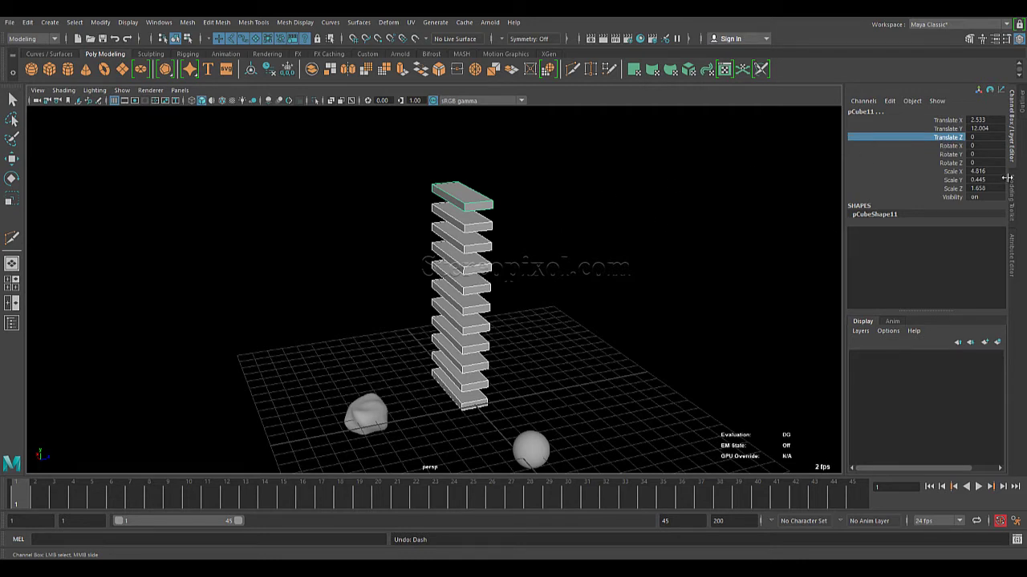
pyautogui.click(960, 140)
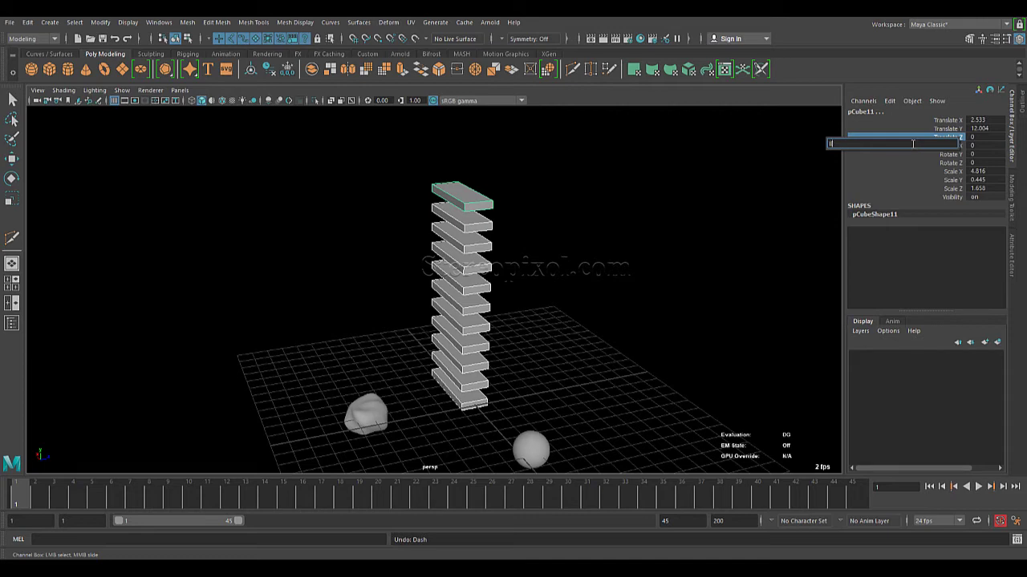
pyautogui.write('15')
pyautogui.press('Return')
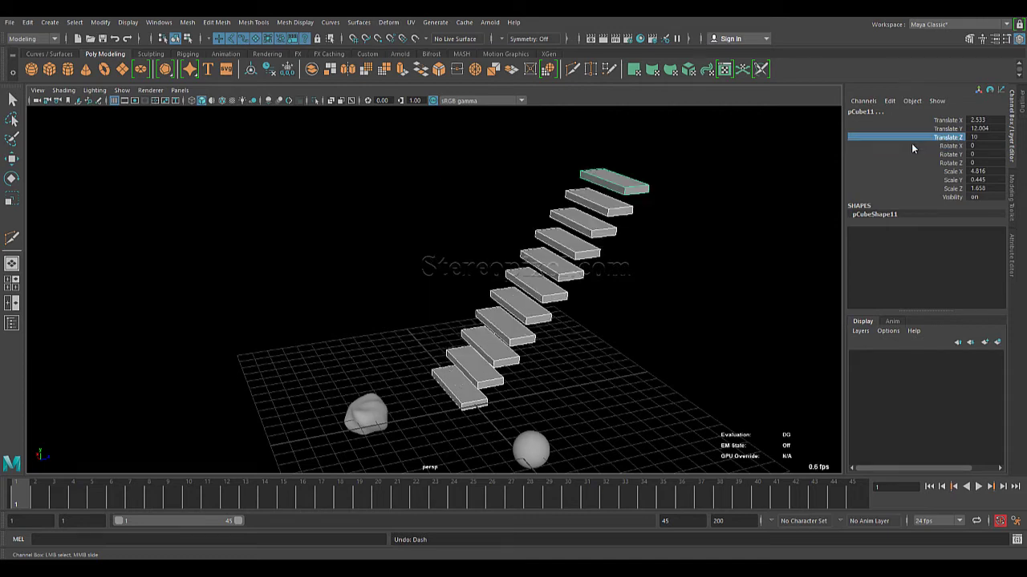
pyautogui.keyDown('alt'); pyautogui.moveTo(669, 300); pyautogui.dragTo(614, 270); pyautogui.keyUp('alt')
pyautogui.press('w')
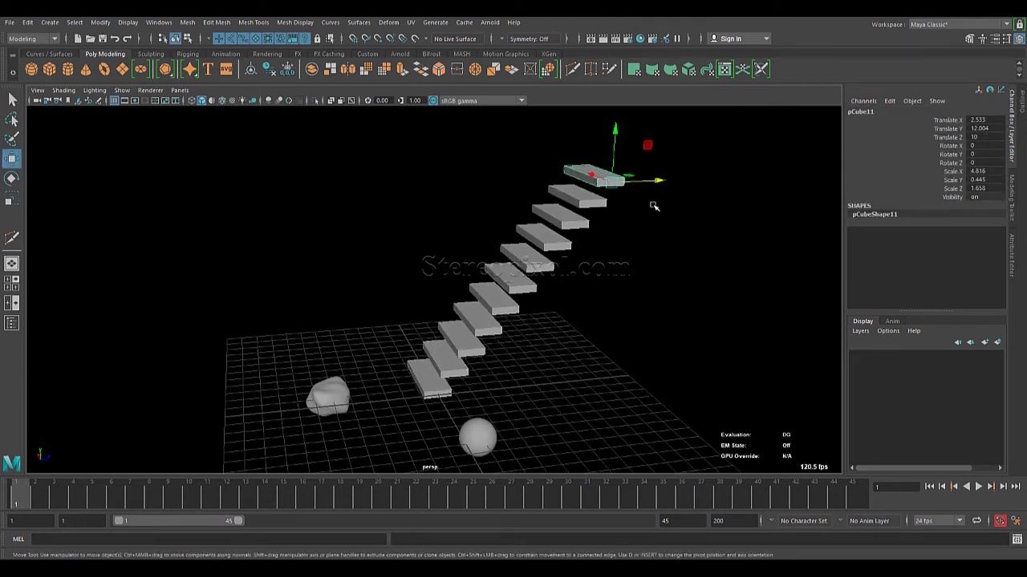
# - Undo the linear Translate Z distribution to bring the steps back into a vertical stack, keeping all of them selected
pyautogui.click(596, 202)
pyautogui.hotkey('ctrl', 'z')
pyautogui.click(647, 239)
pyautogui.hotkey('ctrl', 'z')
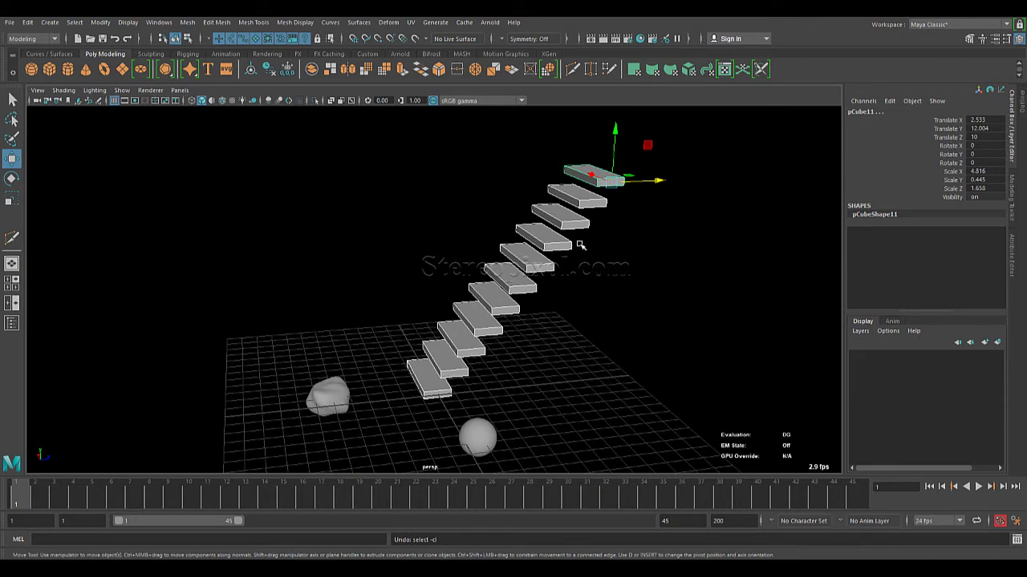
pyautogui.keyDown('alt'); pyautogui.moveTo(579, 353); pyautogui.dragTo(595, 282); pyautogui.keyUp('alt')
pyautogui.keyDown('alt'); pyautogui.moveTo(595, 283); pyautogui.dragTo(607, 314, button='right'); pyautogui.keyUp('alt')
pyautogui.keyDown('alt'); pyautogui.moveTo(607, 314); pyautogui.dragTo(532, 280); pyautogui.keyUp('alt')
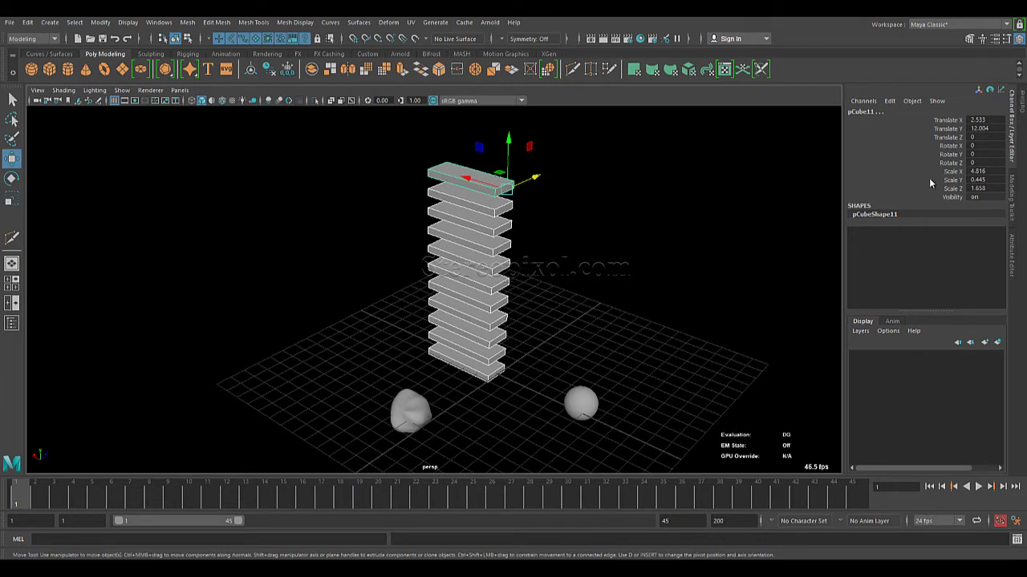
# - Distribute the Rotate Y of the stacked steps linearly with l(360) to form a spiral staircase, and clear the selection
pyautogui.click(951, 155)
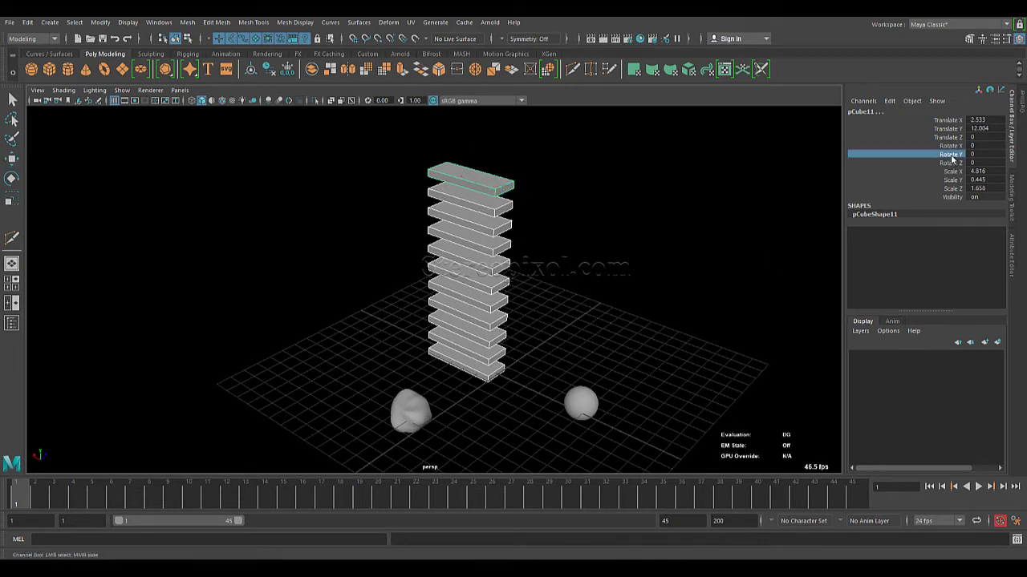
pyautogui.doubleClick(952, 157)
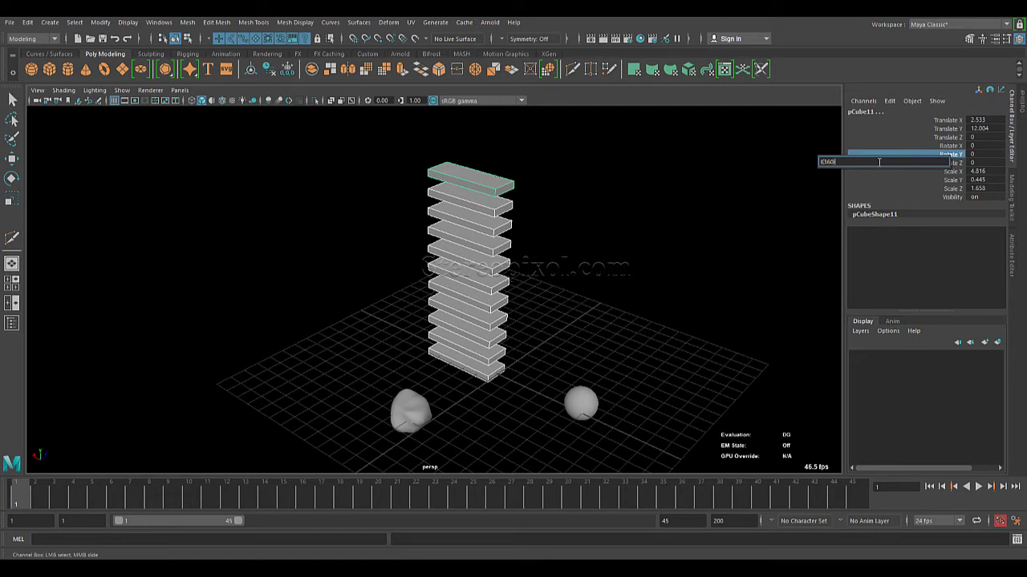
pyautogui.press('Return')
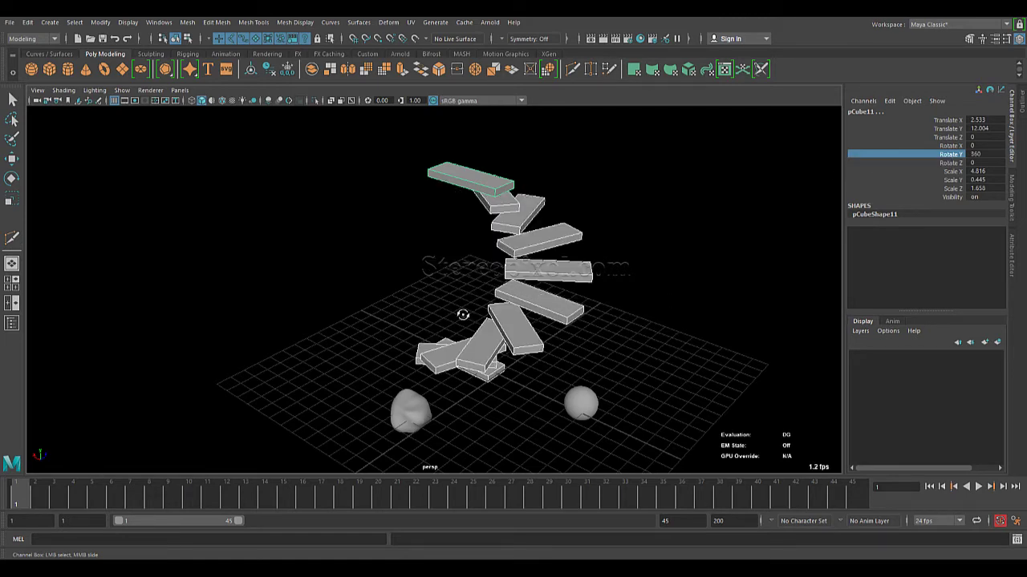
pyautogui.keyDown('alt'); pyautogui.moveTo(671, 332); pyautogui.dragTo(476, 338); pyautogui.keyUp('alt')
pyautogui.click(757, 232)
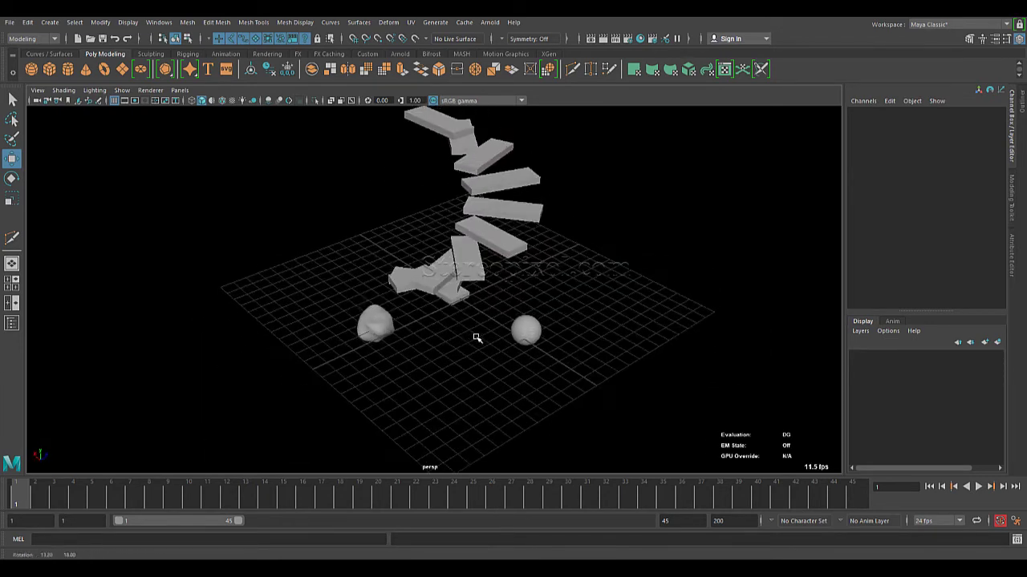
# - Select the spiral staircase together with the rock, move them about 13.4 units along X away from the sphere, and deselect them
pyautogui.click(530, 333)
pyautogui.moveTo(541, 355)
pyautogui.keyDown('alt'); pyautogui.mouseDown()
pyautogui.moveTo(532, 369)
pyautogui.moveTo(469, 371)
pyautogui.moveTo(563, 369)
pyautogui.moveTo(522, 361)
pyautogui.mouseUp(); pyautogui.keyUp('alt')
pyautogui.moveTo(397, 171); pyautogui.dragTo(529, 393)
pyautogui.keyDown('alt'); pyautogui.moveTo(529, 393); pyautogui.dragTo(321, 251); pyautogui.keyUp('alt')
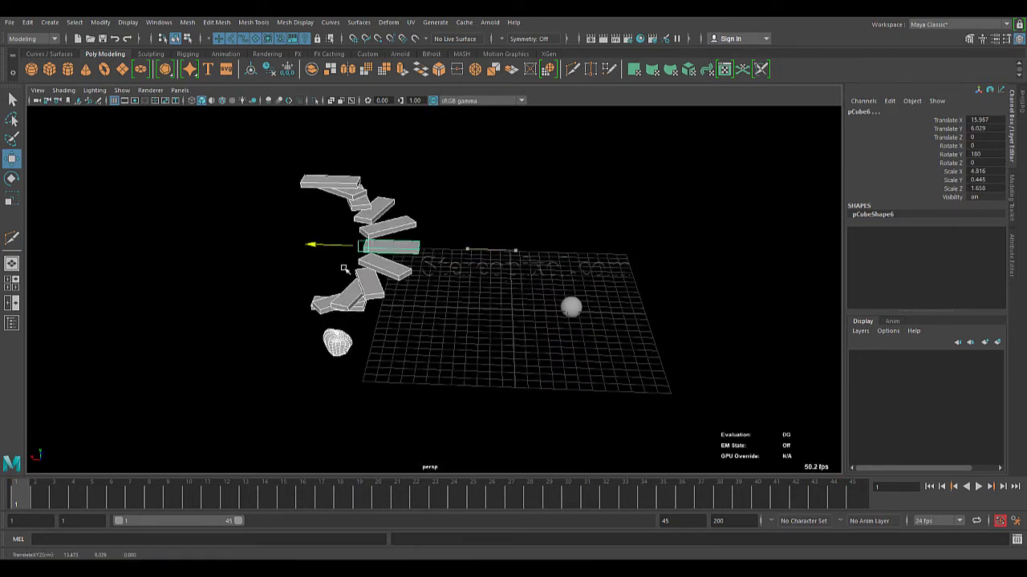
pyautogui.click(414, 318)
pyautogui.keyDown('alt'); pyautogui.moveTo(414, 318); pyautogui.dragTo(530, 337); pyautogui.keyUp('alt')
pyautogui.click(529, 337)
pyautogui.keyDown('alt'); pyautogui.moveTo(516, 390); pyautogui.dragTo(353, 518); pyautogui.keyUp('alt')
# - Switch to the Dash_scripts notes in Notepad, read the ease animation expression, and return to Maya
pyautogui.hotkey('alt', 'Tab')
pyautogui.click(335, 319)
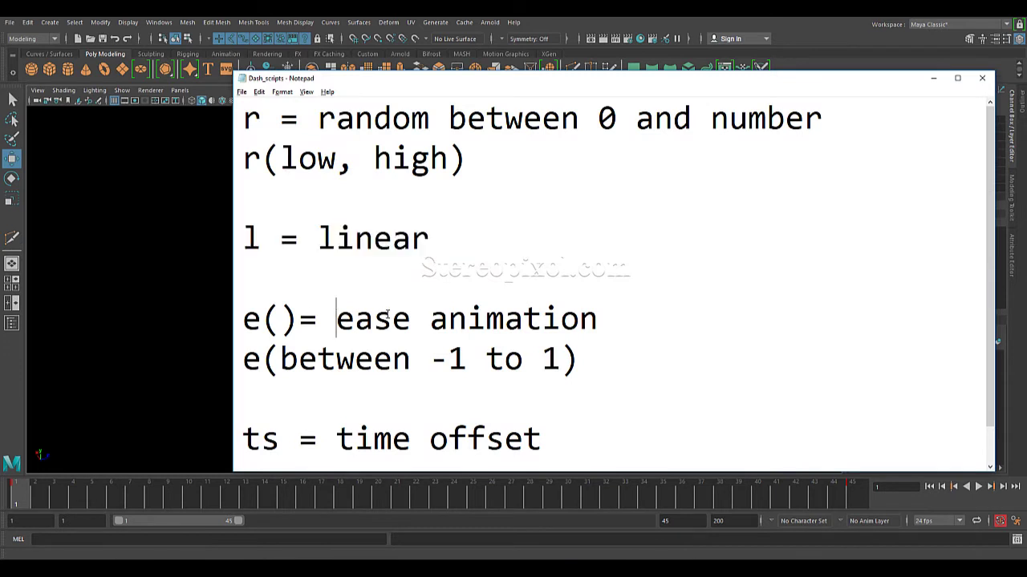
pyautogui.click(933, 81)
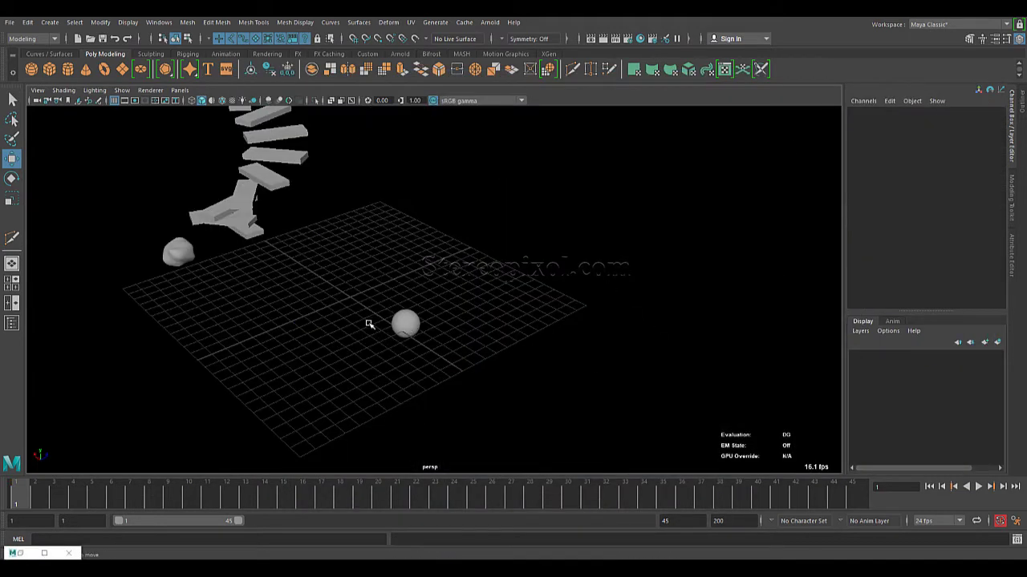
# - Select the sphere and play back its keyed animation to review the motion, stopping the playback partway
pyautogui.click(404, 324)
pyautogui.keyDown('alt'); pyautogui.moveTo(435, 351); pyautogui.dragTo(476, 394); pyautogui.keyUp('alt')
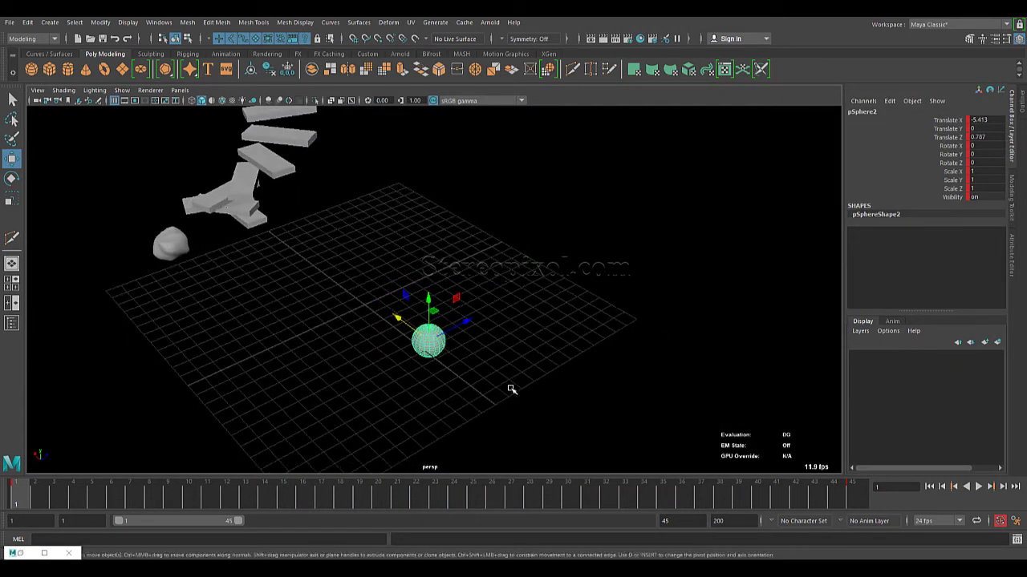
pyautogui.keyDown('alt'); pyautogui.moveTo(546, 394); pyautogui.dragTo(530, 390); pyautogui.keyUp('alt')
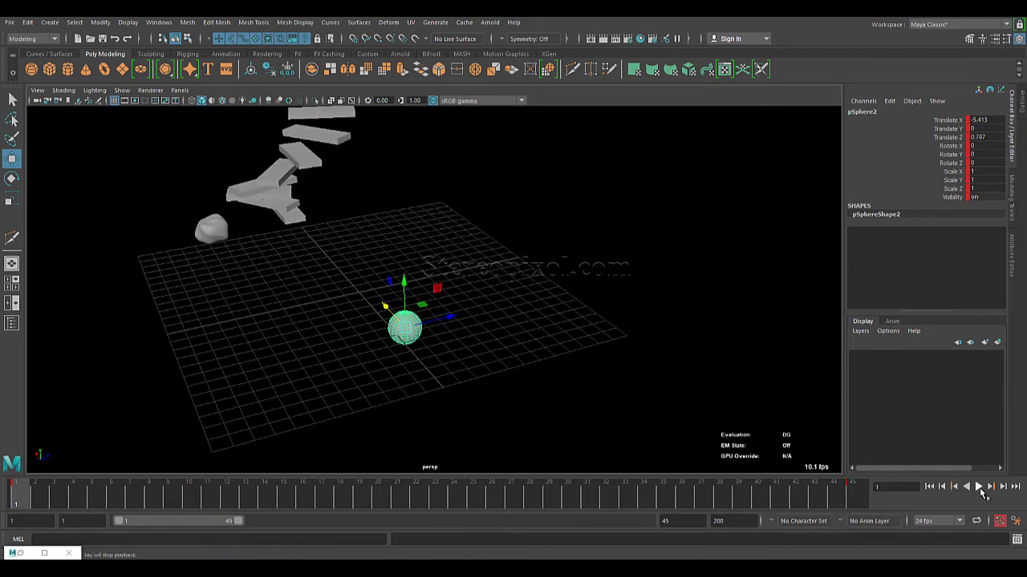
pyautogui.click(979, 486)
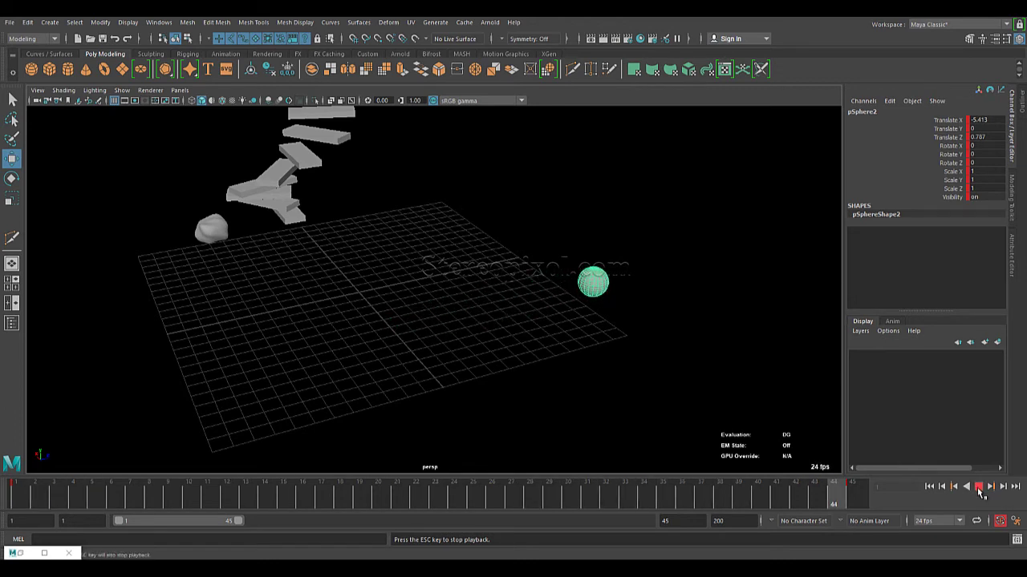
pyautogui.click(979, 488)
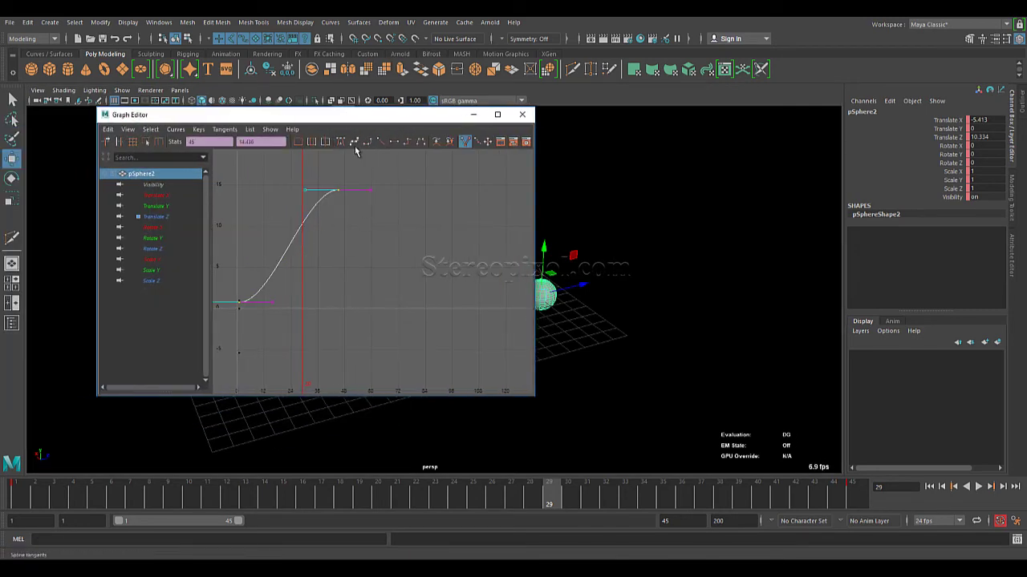
# - Apply linear tangents to the sphere's Translate Z curve in the Graph Editor and return the timeline to frame 1
pyautogui.click(380, 142)
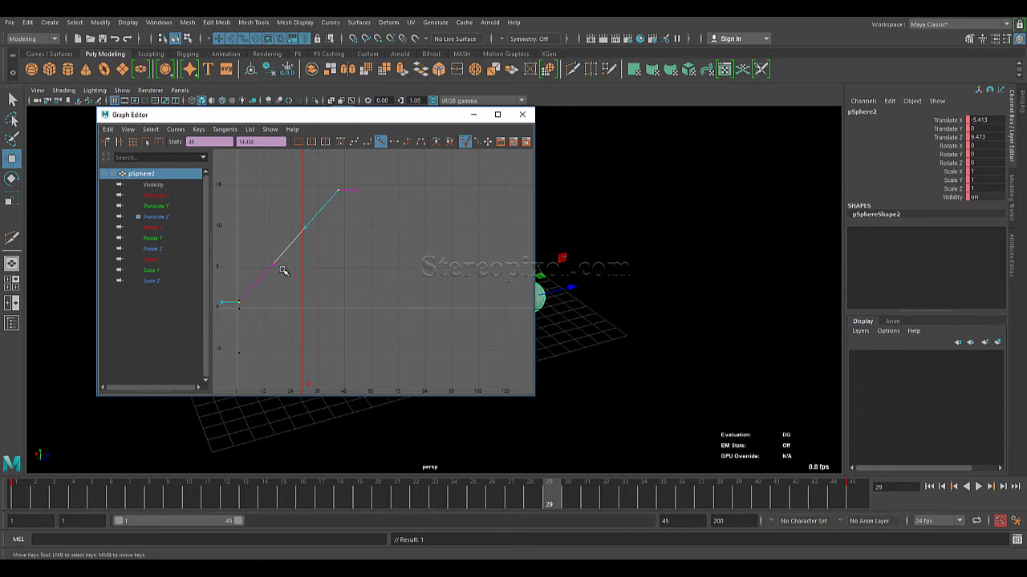
pyautogui.click(474, 114)
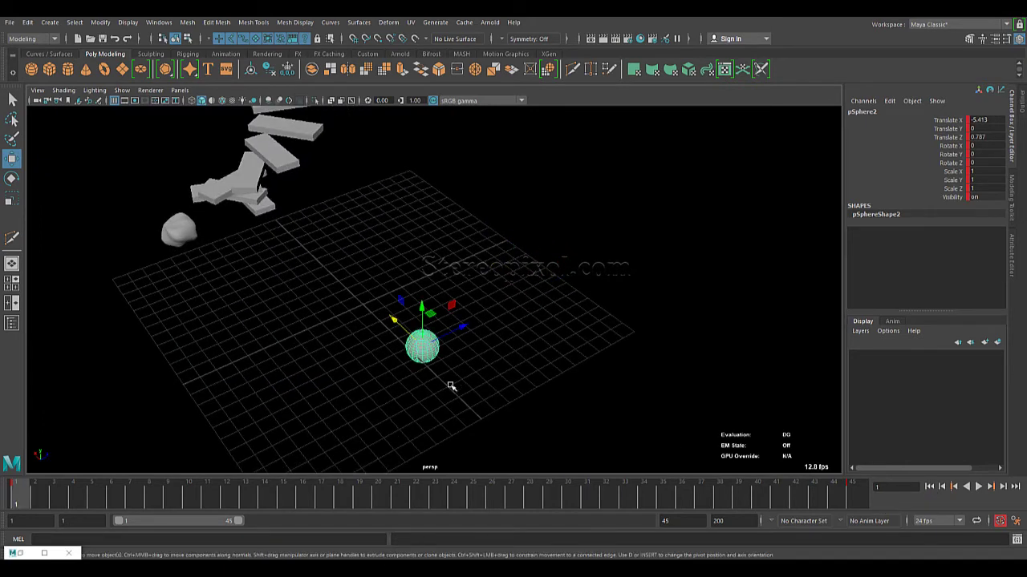
pyautogui.click(928, 486)
pyautogui.keyDown('alt'); pyautogui.moveTo(451, 385); pyautogui.dragTo(430, 378); pyautogui.keyUp('alt')
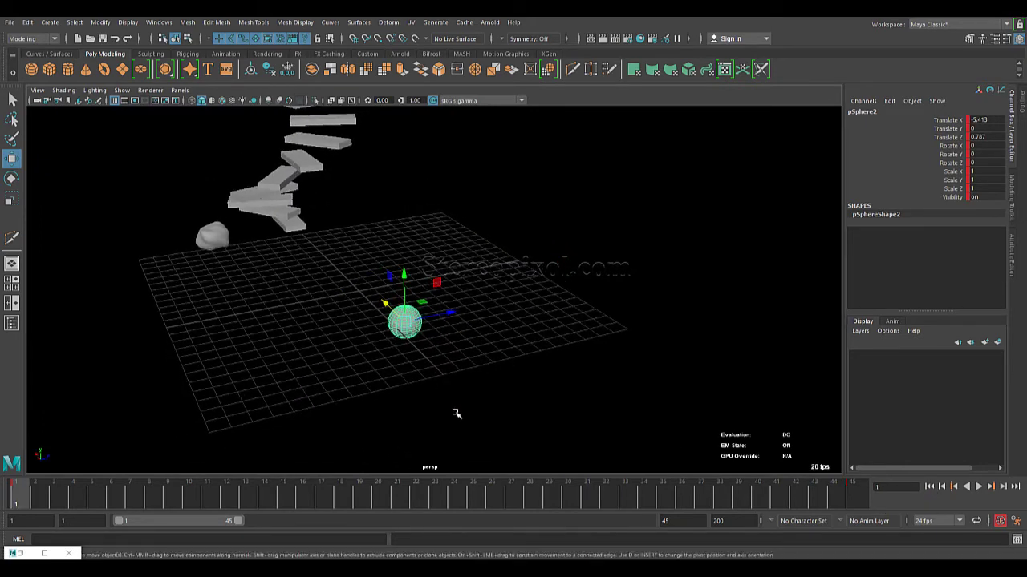
# - Restore the Graph Editor, place it so the sphere stays visible in the viewport, and reselect the sphere
pyautogui.click(31, 555)
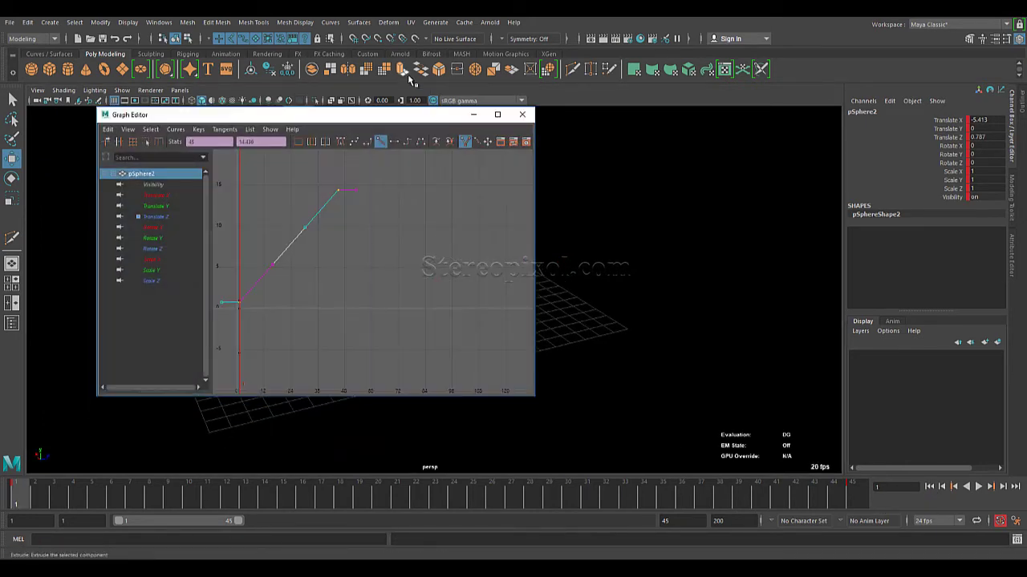
pyautogui.moveTo(419, 123); pyautogui.dragTo(238, 108)
pyautogui.keyDown('alt'); pyautogui.moveTo(470, 278); pyautogui.dragTo(535, 304); pyautogui.keyUp('alt')
pyautogui.click(529, 343)
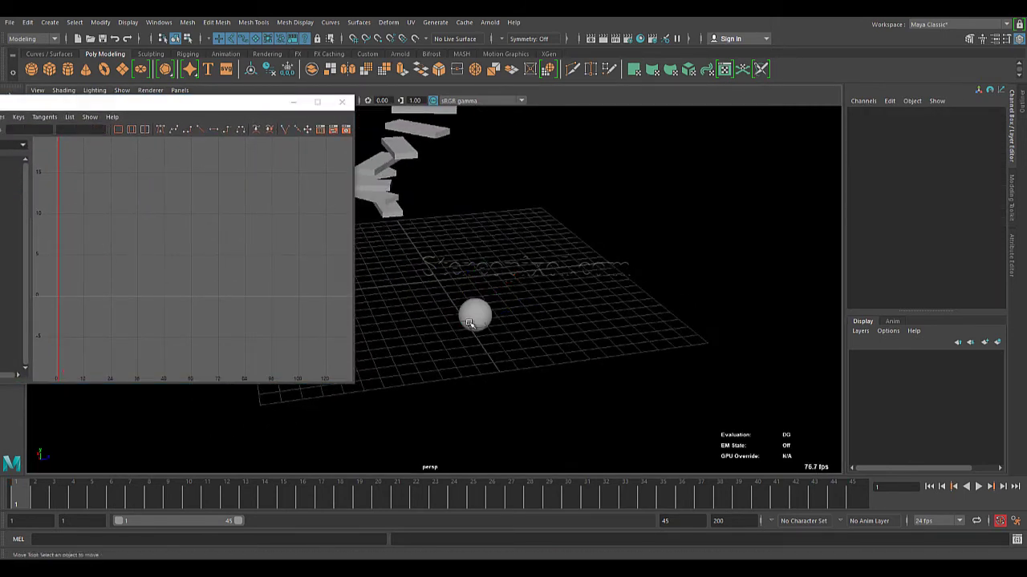
pyautogui.click(474, 316)
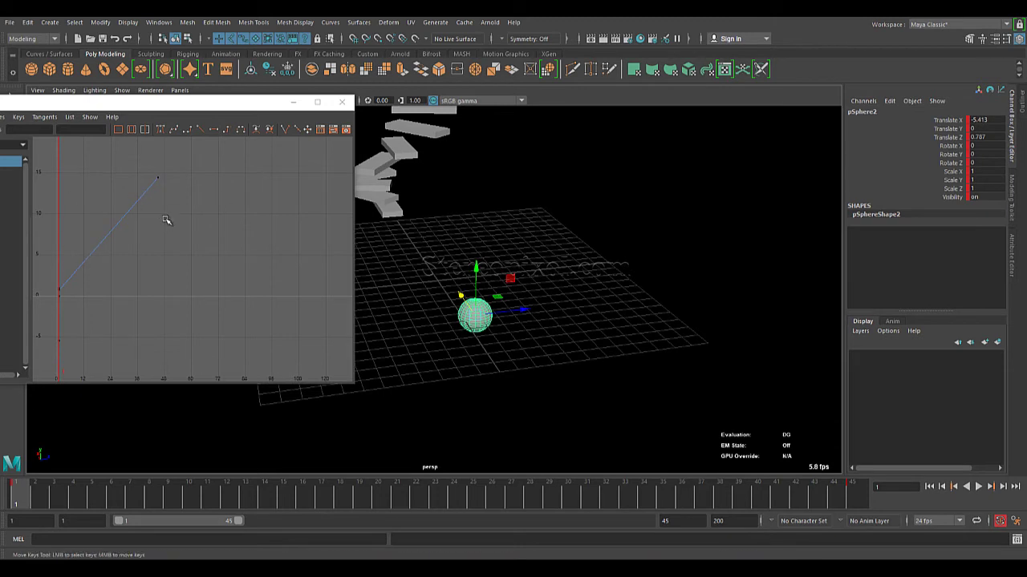
# - Apply the Dash ease expression e() to the sphere's Translate Z animation
pyautogui.click(949, 138)
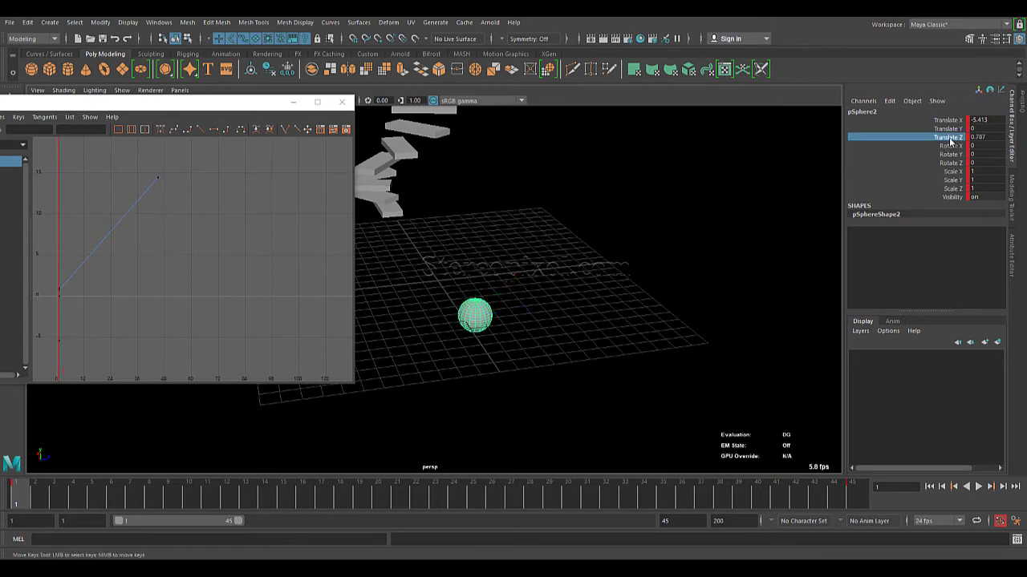
pyautogui.moveTo(953, 143); pyautogui.dragTo(884, 149, button='middle')
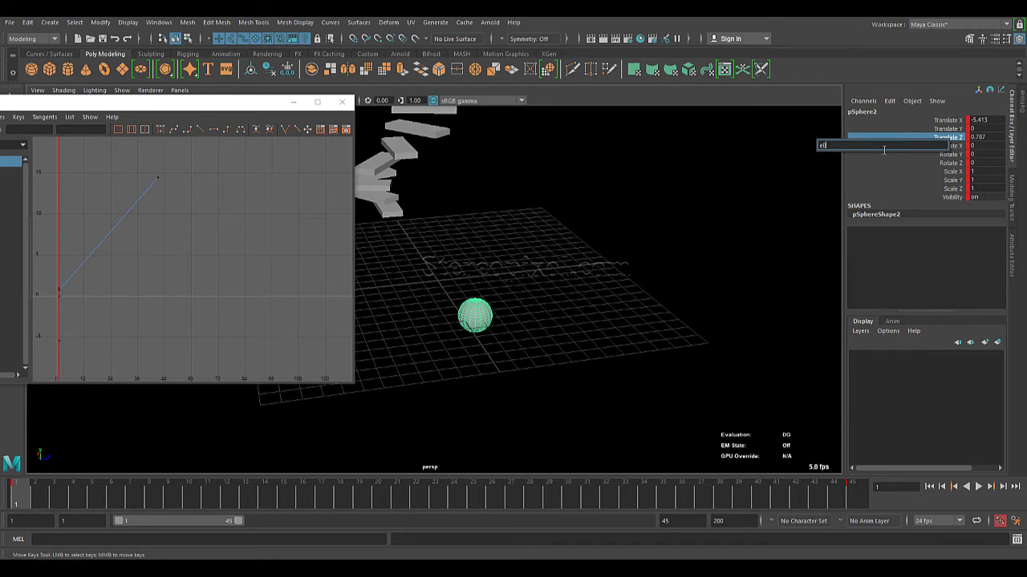
pyautogui.press('Return')
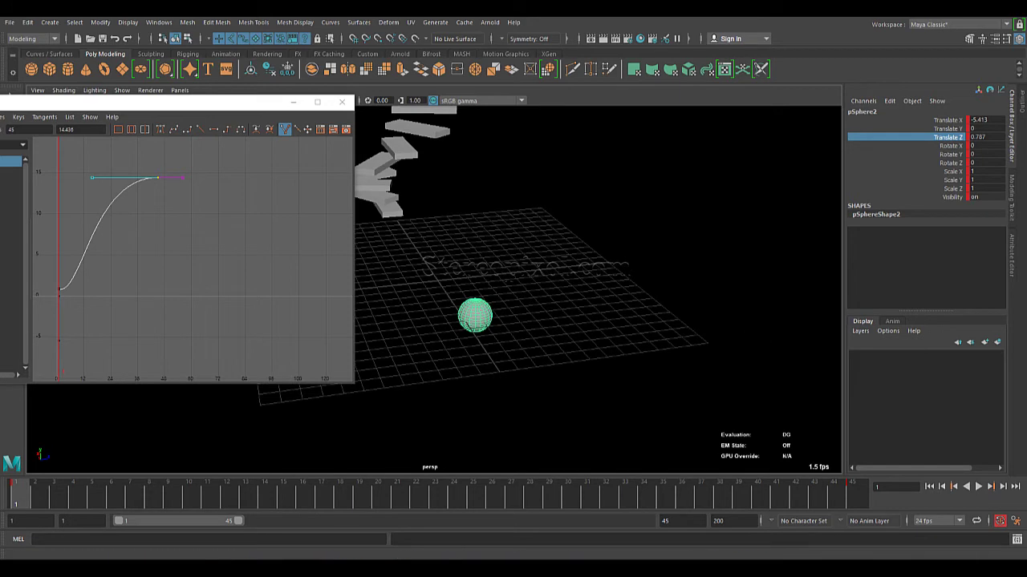
# - Check the Dash_scripts notes in Notepad for the value range the e() expression accepts, and return to Maya
pyautogui.hotkey('alt', 'Tab')
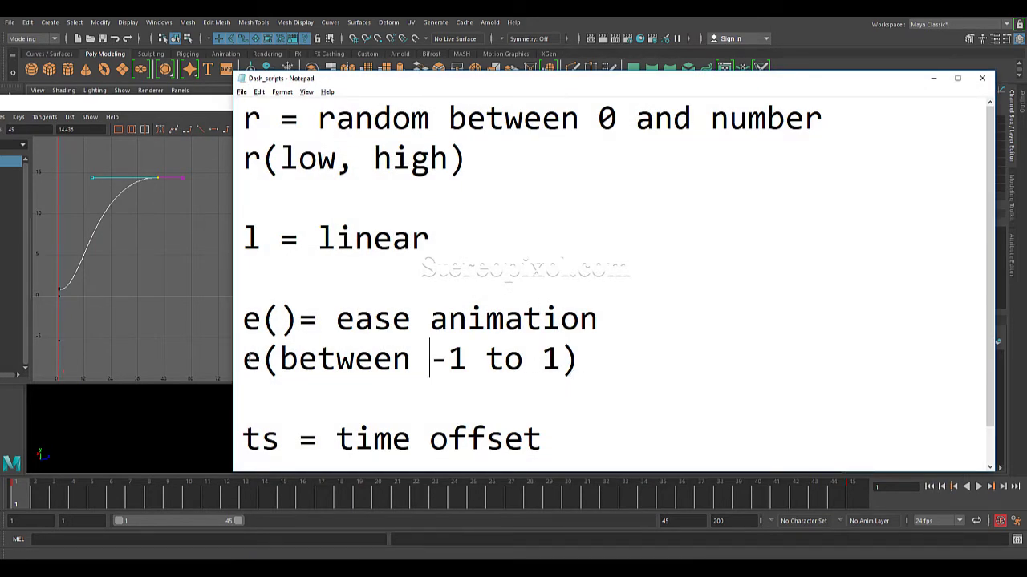
pyautogui.moveTo(279, 359); pyautogui.dragTo(568, 358)
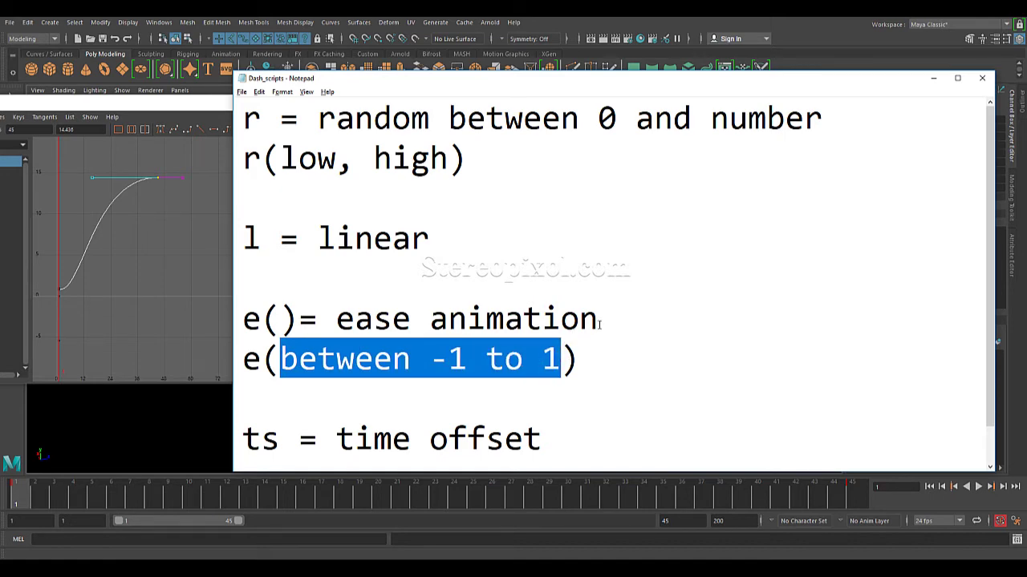
pyautogui.click(933, 78)
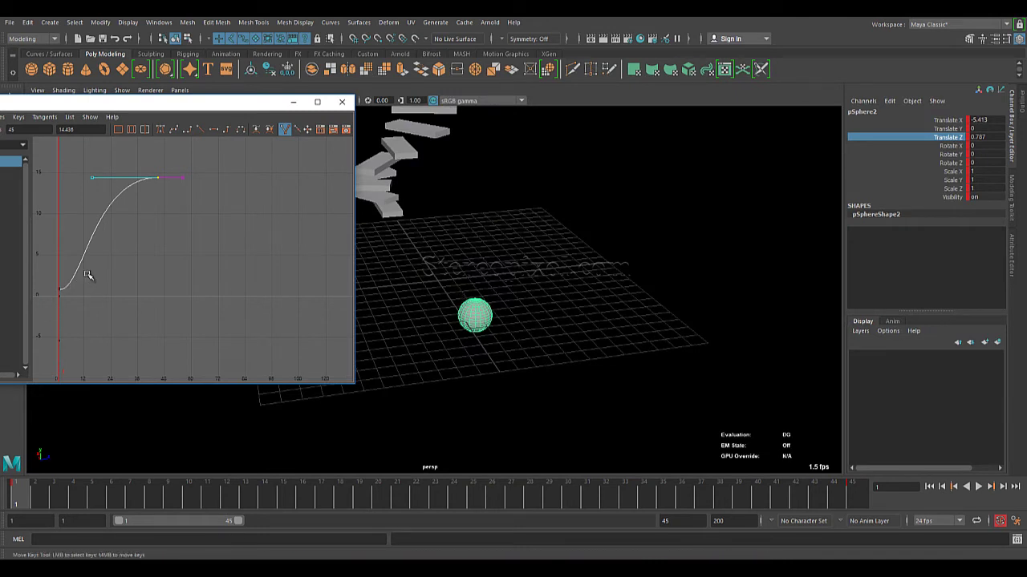
# - Examine the easing at the first and last keys of the sphere's Translate Z curve
pyautogui.moveTo(85, 278); pyautogui.dragTo(35, 308)
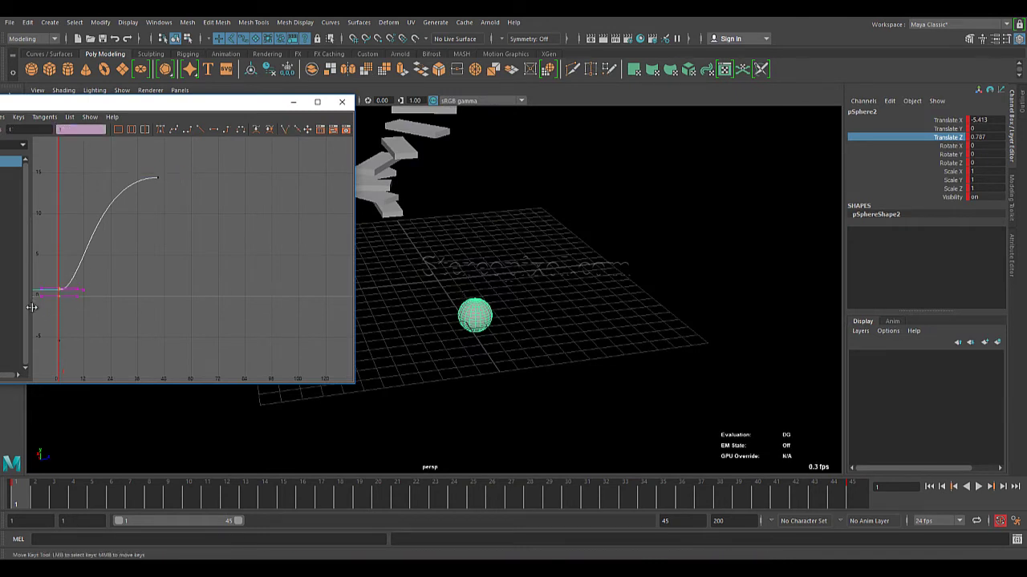
pyautogui.click(120, 307)
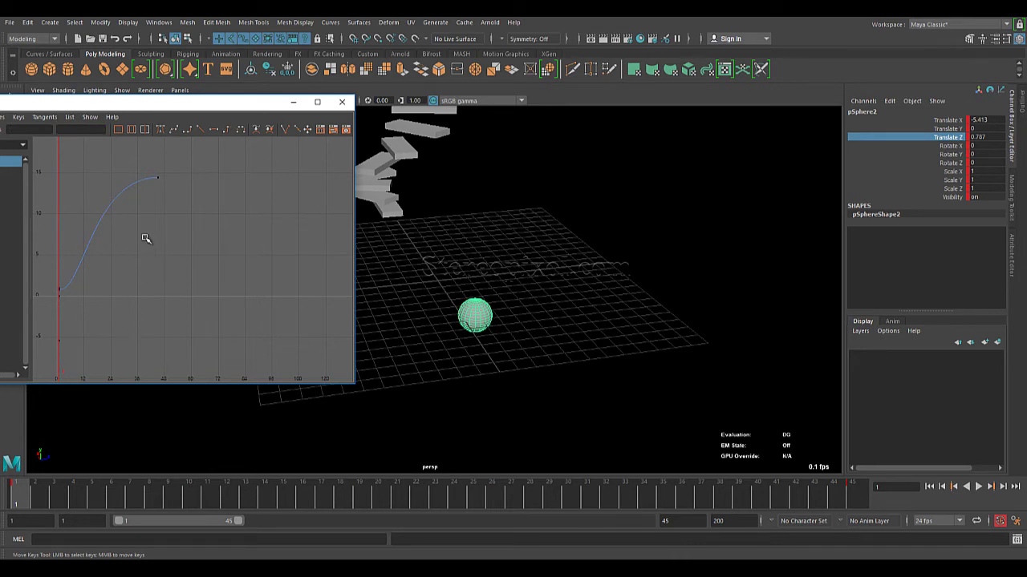
pyautogui.moveTo(139, 171); pyautogui.dragTo(191, 204)
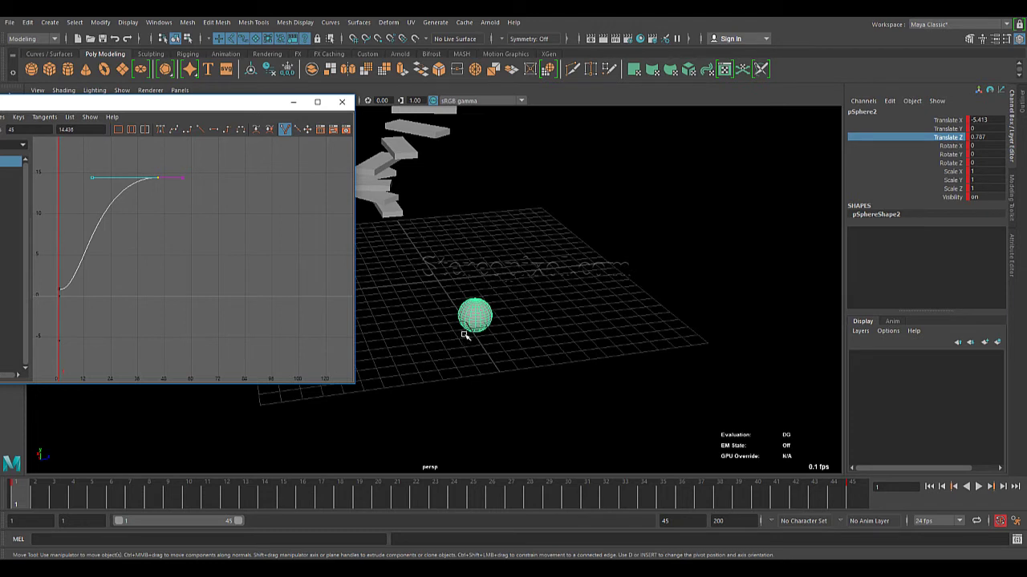
# - Set the sphere's Translate Z curve back to linear tangents and reselect the sphere in the viewport
pyautogui.click(85, 213)
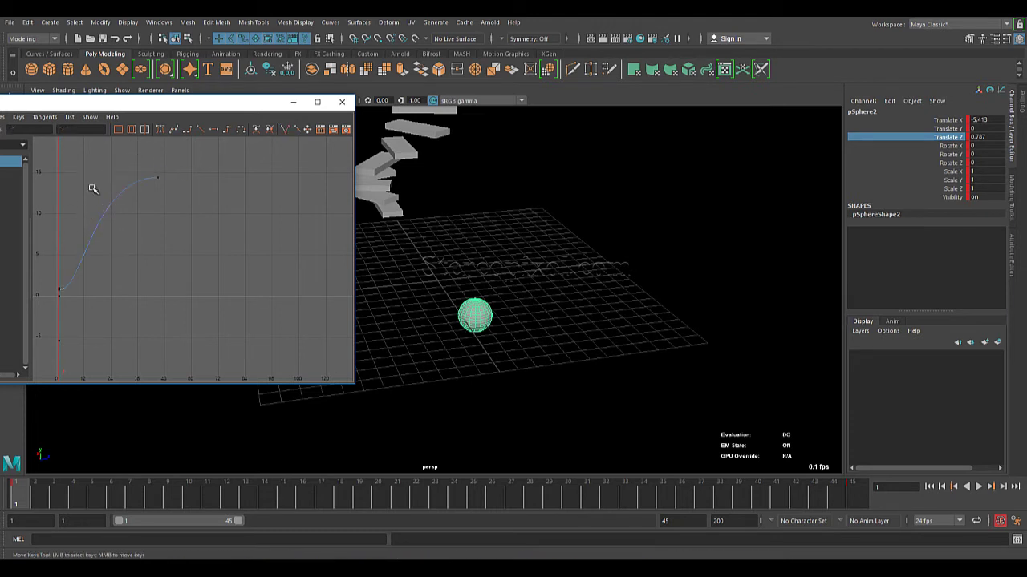
pyautogui.click(103, 212)
pyautogui.click(198, 127)
pyautogui.click(493, 239)
pyautogui.click(474, 317)
pyautogui.keyDown('alt'); pyautogui.moveTo(457, 349); pyautogui.dragTo(498, 353); pyautogui.keyUp('alt')
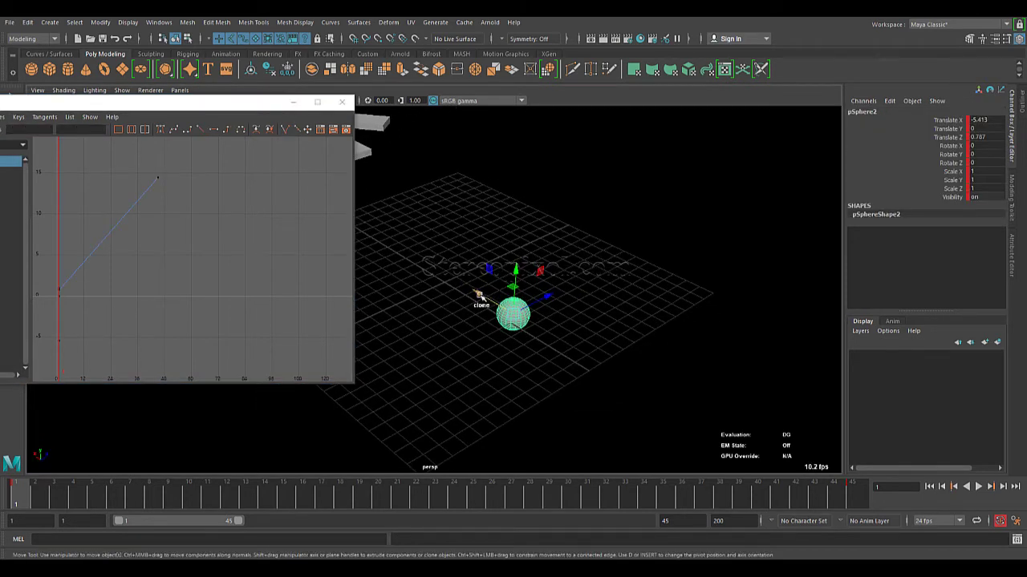
# - Clone the animated sphere twice along the X axis, placing the copies at about Translate X -1.16 and -9.37
pyautogui.keyDown('shift'); pyautogui.moveTo(478, 295); pyautogui.dragTo(433, 278); pyautogui.keyUp('shift')
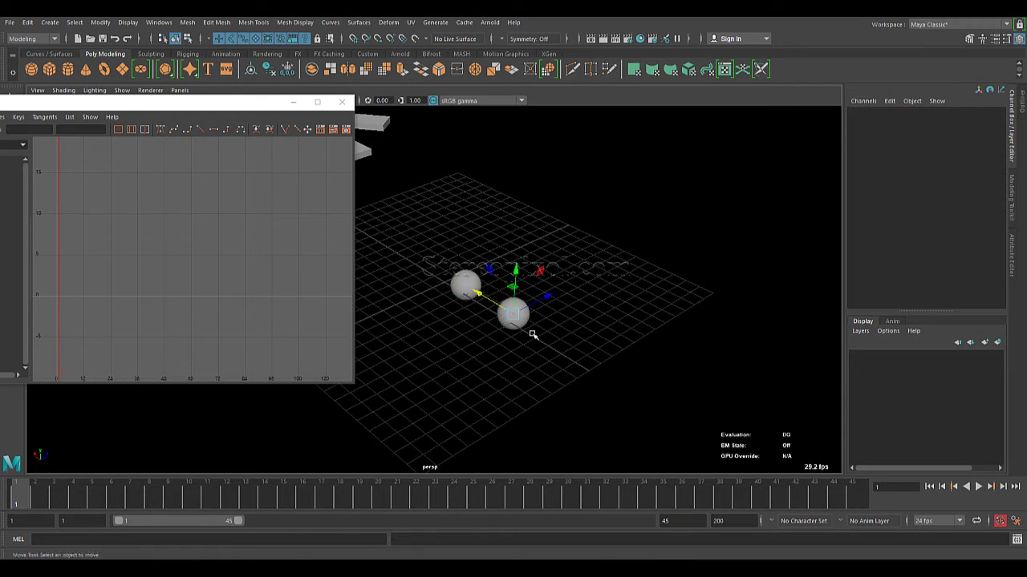
pyautogui.click(414, 257)
pyautogui.click(516, 319)
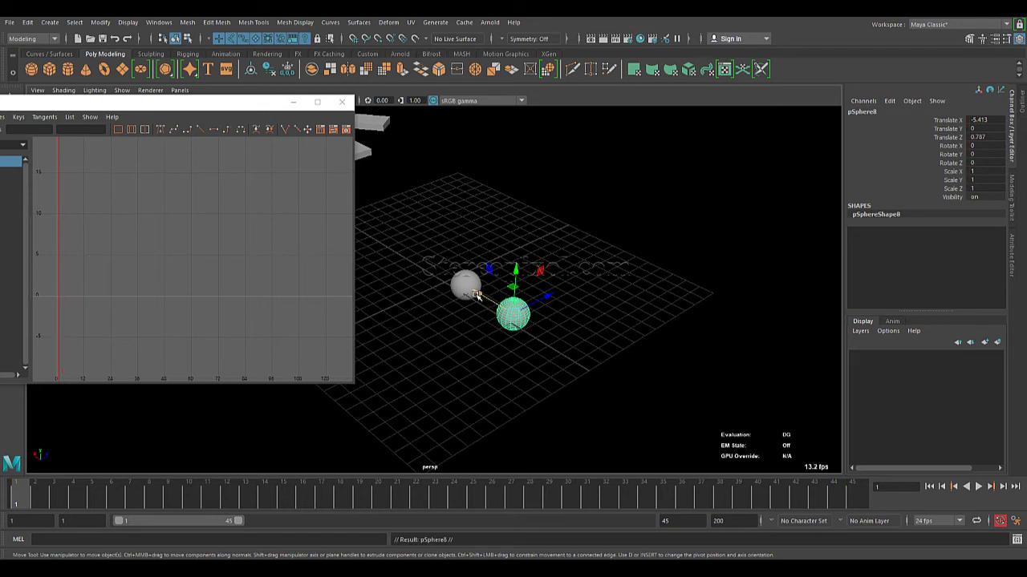
pyautogui.keyDown('shift'); pyautogui.moveTo(483, 297); pyautogui.dragTo(523, 321); pyautogui.keyUp('shift')
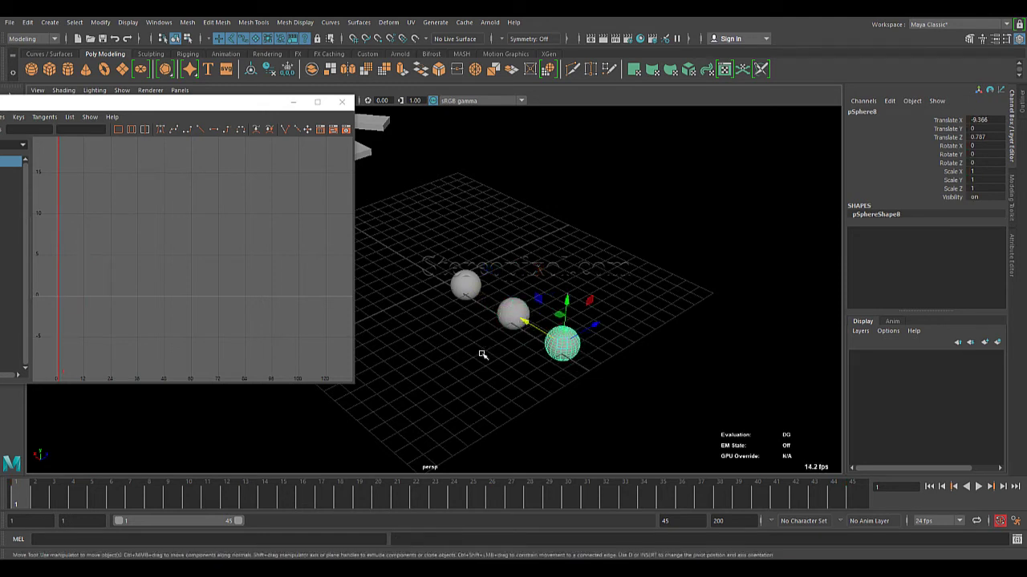
pyautogui.click(479, 350)
# - Compare the Translate Z animation curves of the original sphere and its two copies
pyautogui.click(510, 302)
pyautogui.moveTo(145, 259); pyautogui.dragTo(149, 262)
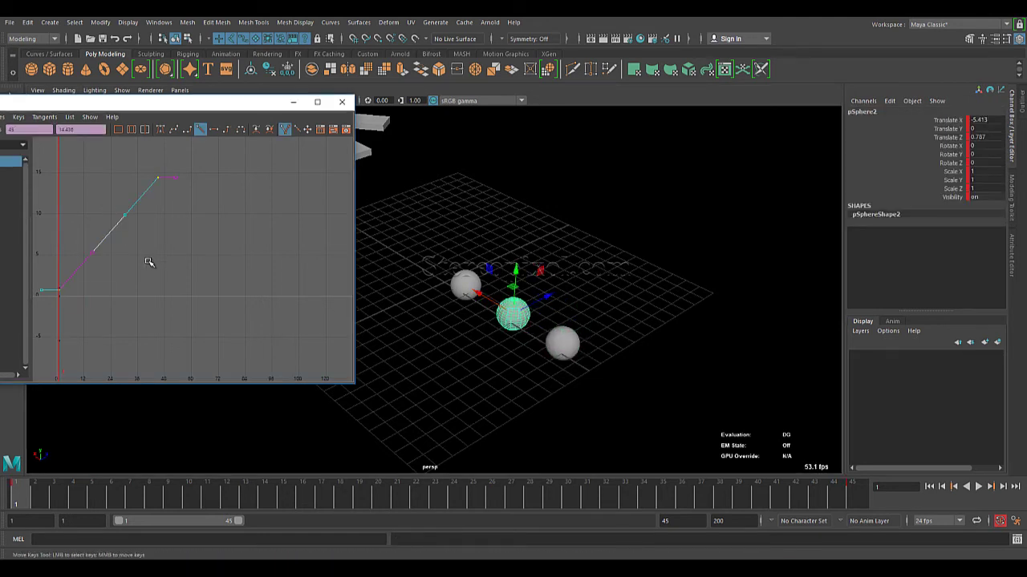
pyautogui.click(424, 326)
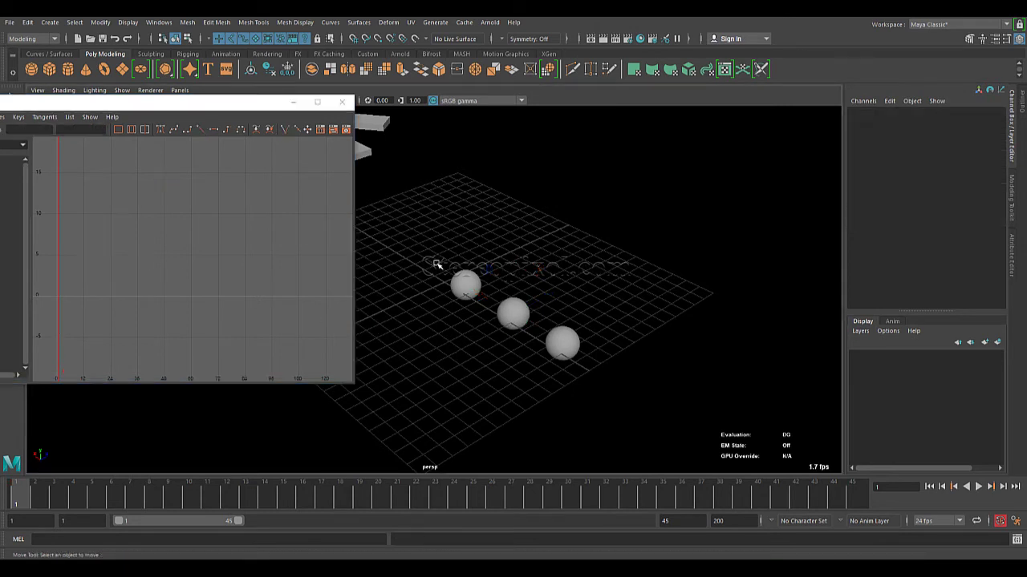
pyautogui.click(465, 285)
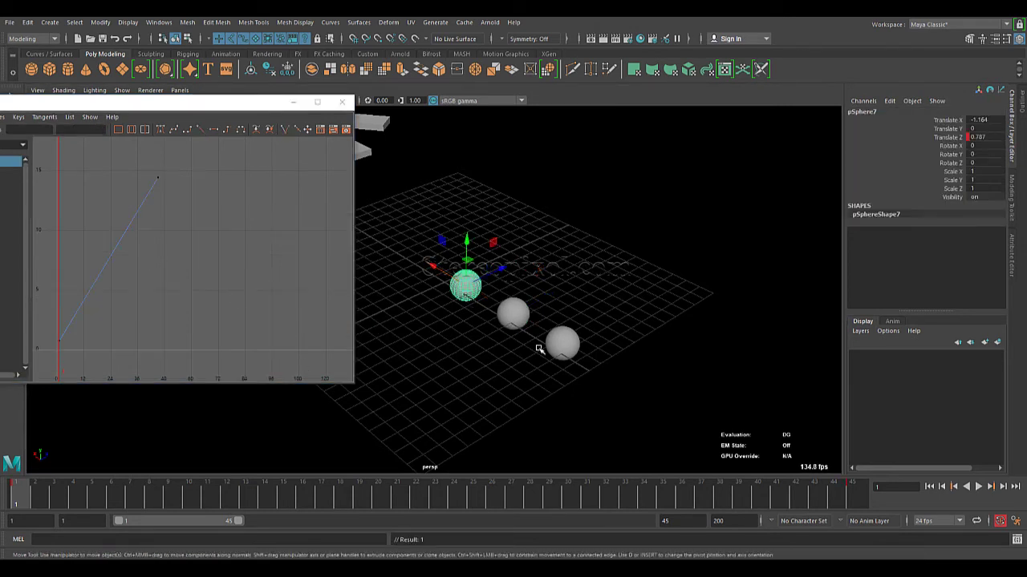
pyautogui.click(555, 347)
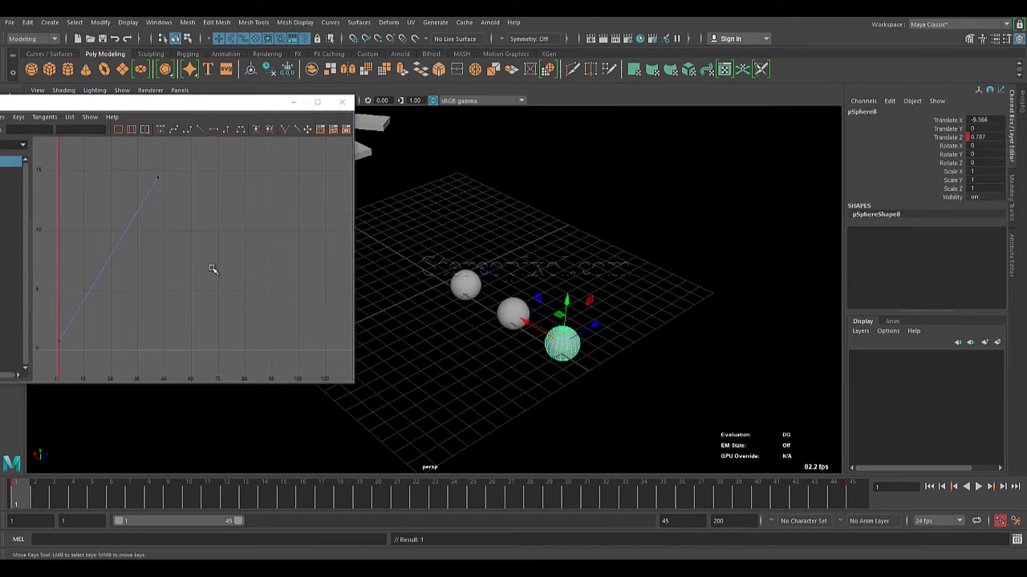
# - Play back the animation of the three spheres, stop it and return to frame 1
pyautogui.keyDown('alt'); pyautogui.moveTo(451, 346); pyautogui.dragTo(491, 233); pyautogui.keyUp('alt')
pyautogui.click(492, 232)
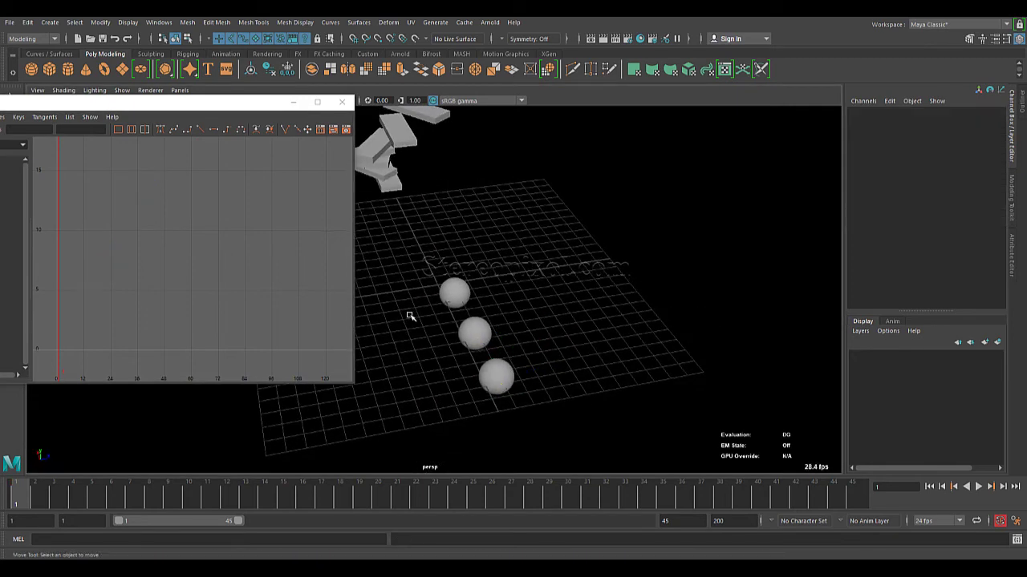
pyautogui.click(979, 487)
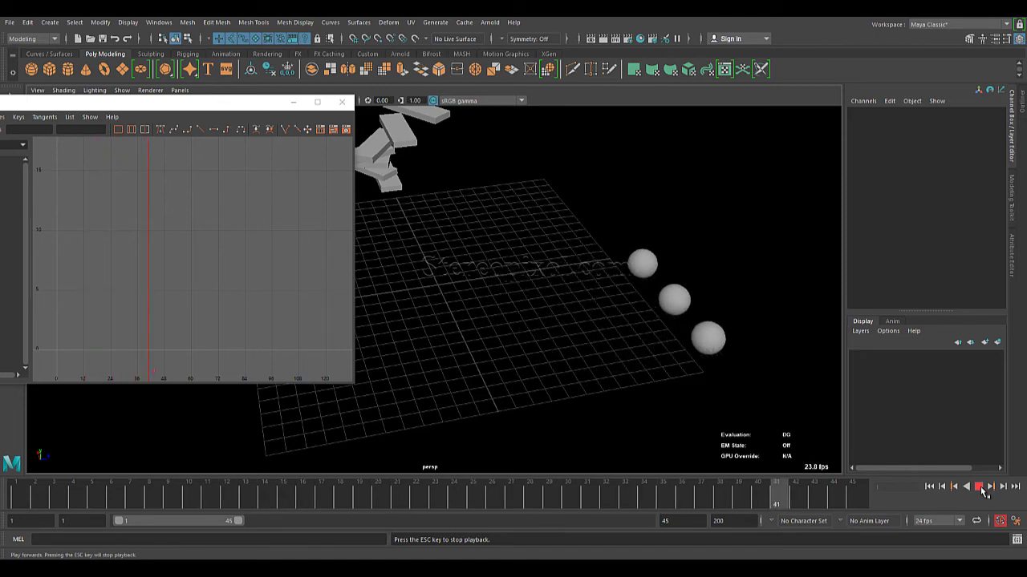
pyautogui.click(979, 488)
pyautogui.click(930, 487)
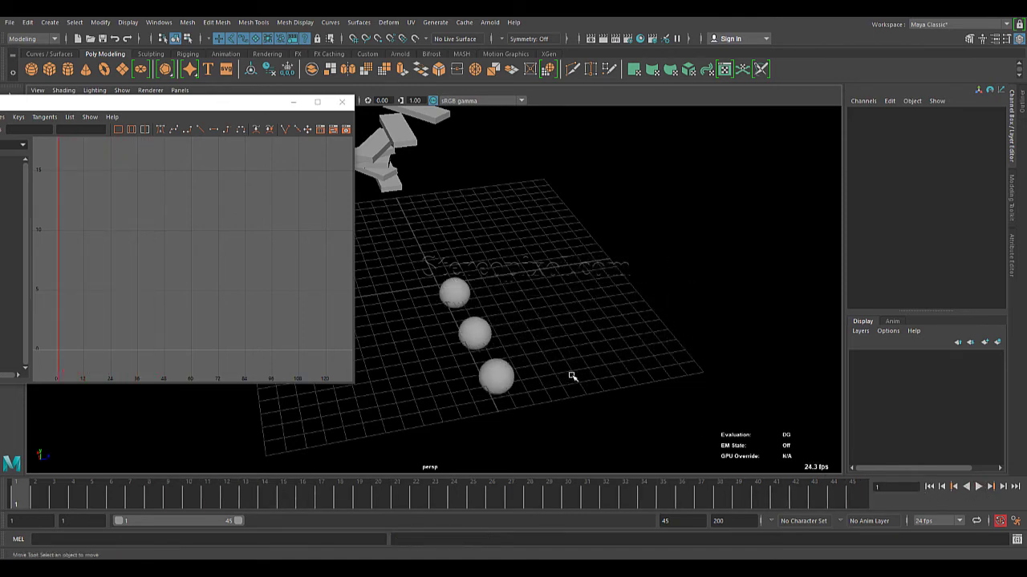
# - Apply the Dash ease expression e(-1) to the Translate Z channel of the rear sphere nearest the grid centre
pyautogui.click(467, 293)
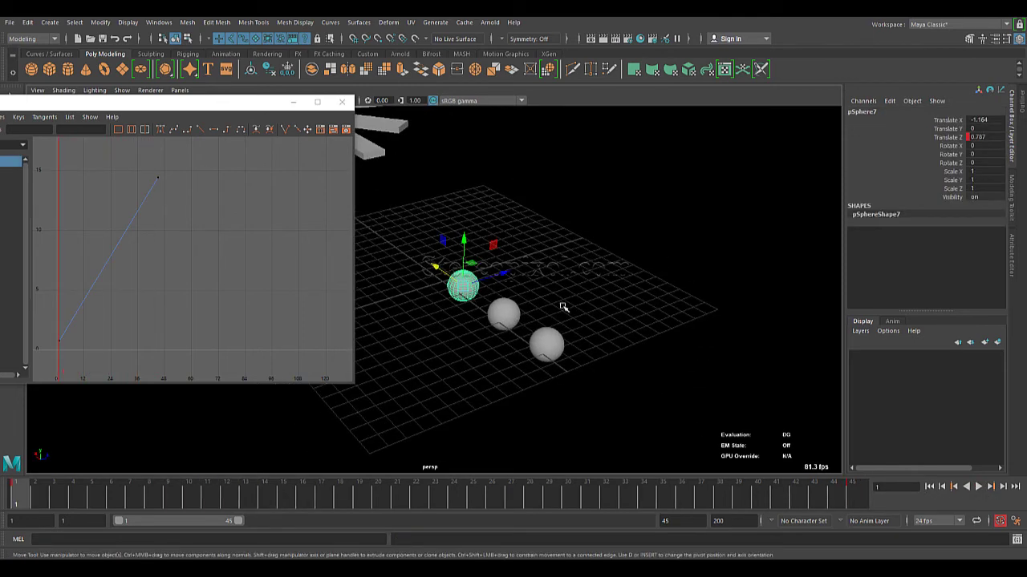
pyautogui.click(950, 138)
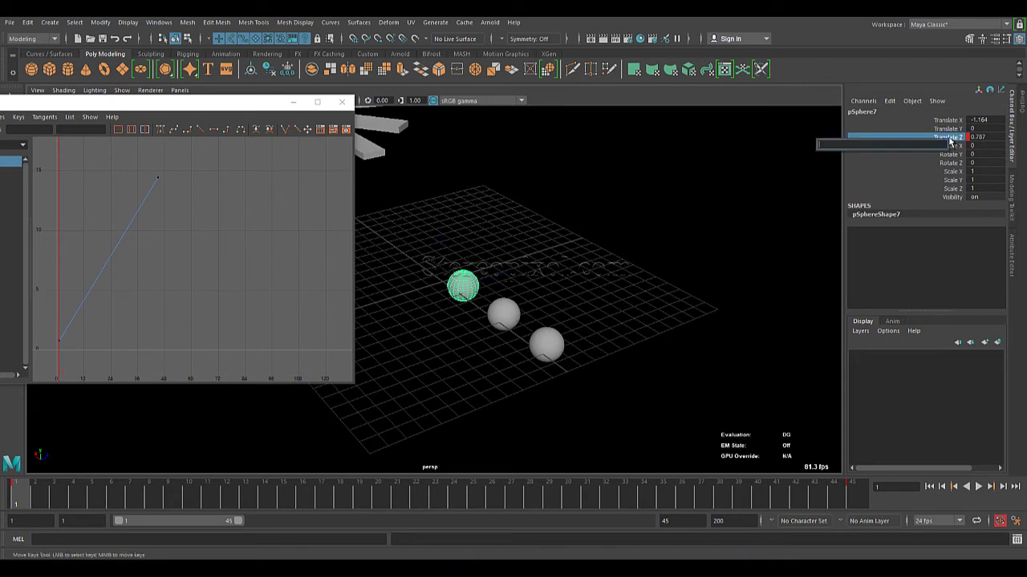
pyautogui.write('e(-1')
pyautogui.press('Return')
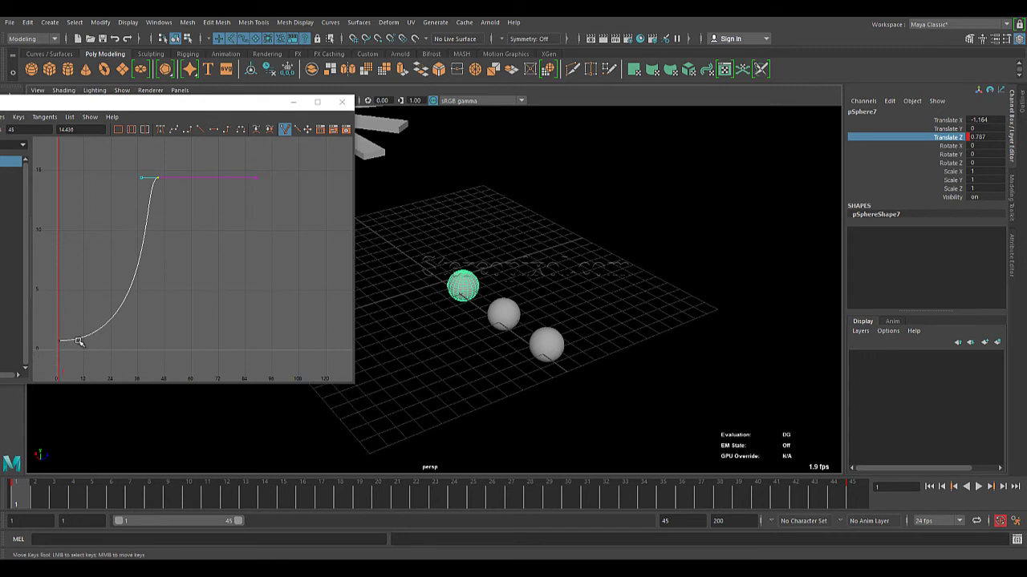
# - Apply the ease expression e(0) to the middle sphere's Translate Z and select the front sphere
pyautogui.click(504, 320)
pyautogui.click(945, 140)
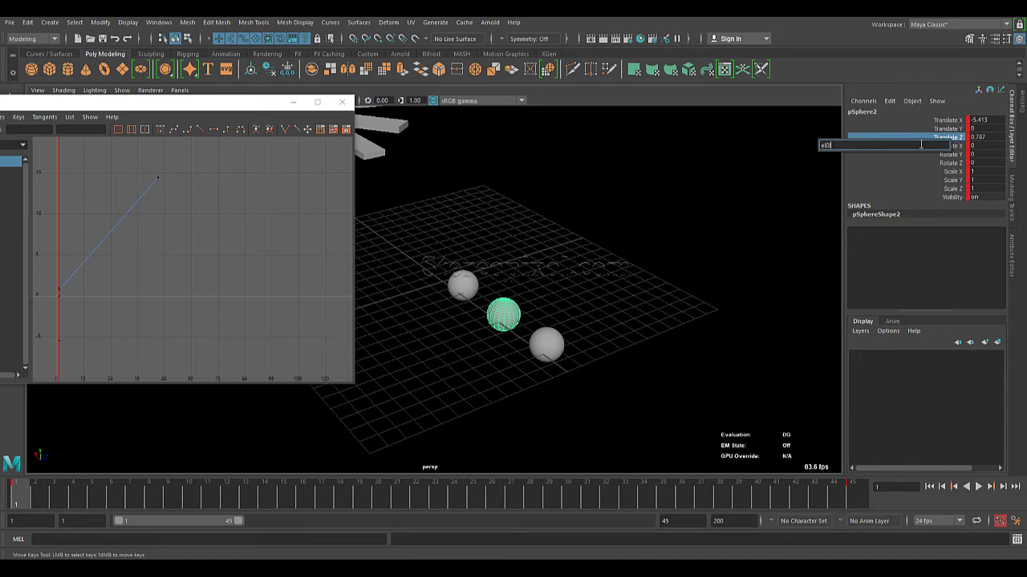
pyautogui.press('Return')
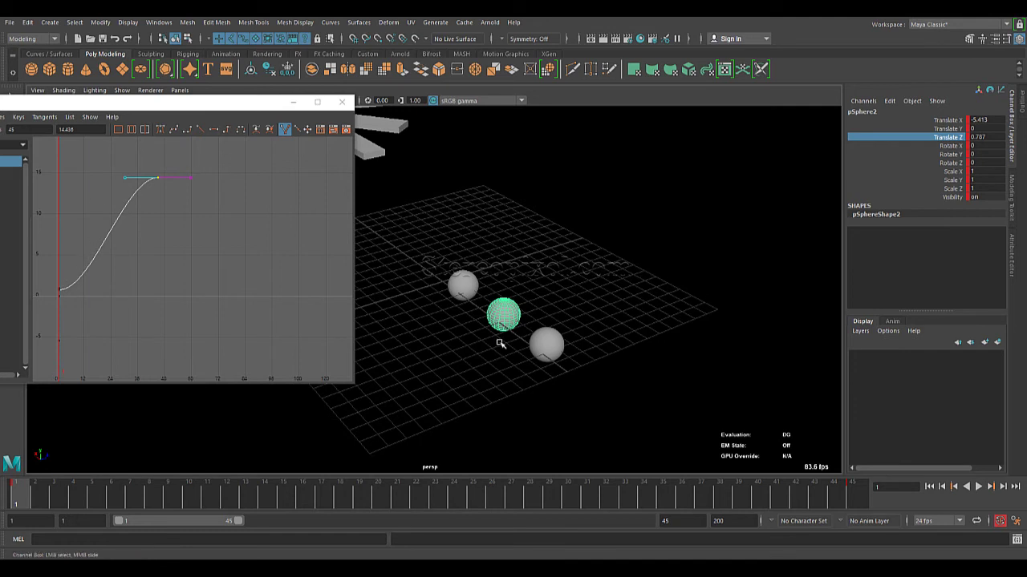
pyautogui.click(549, 344)
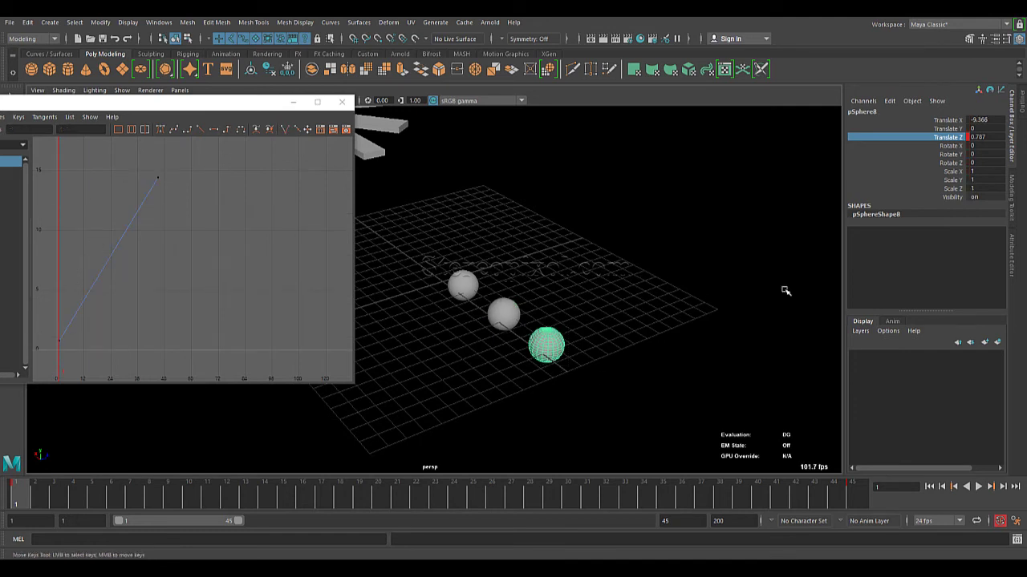
pyautogui.doubleClick(940, 136)
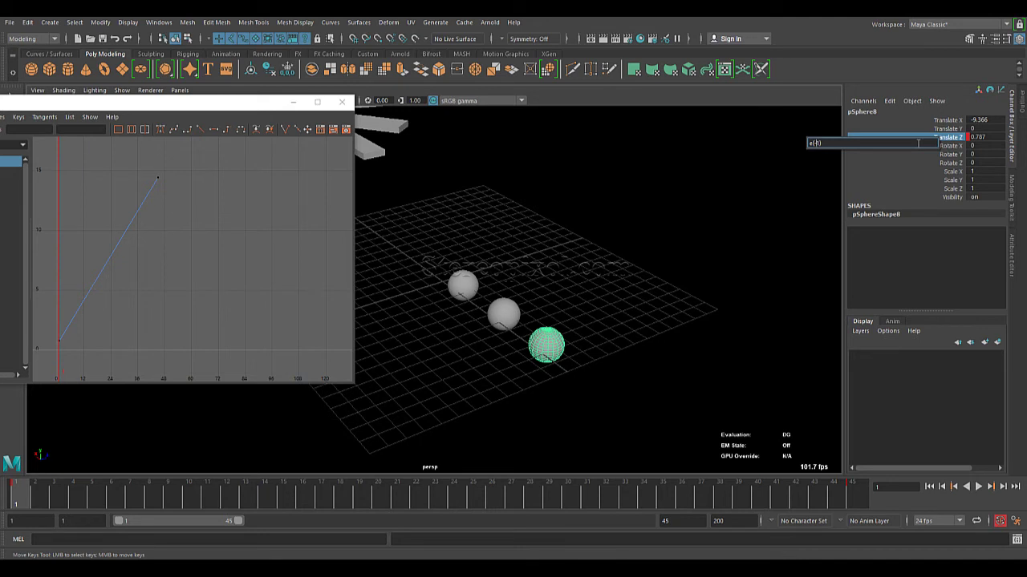
pyautogui.press('Return')
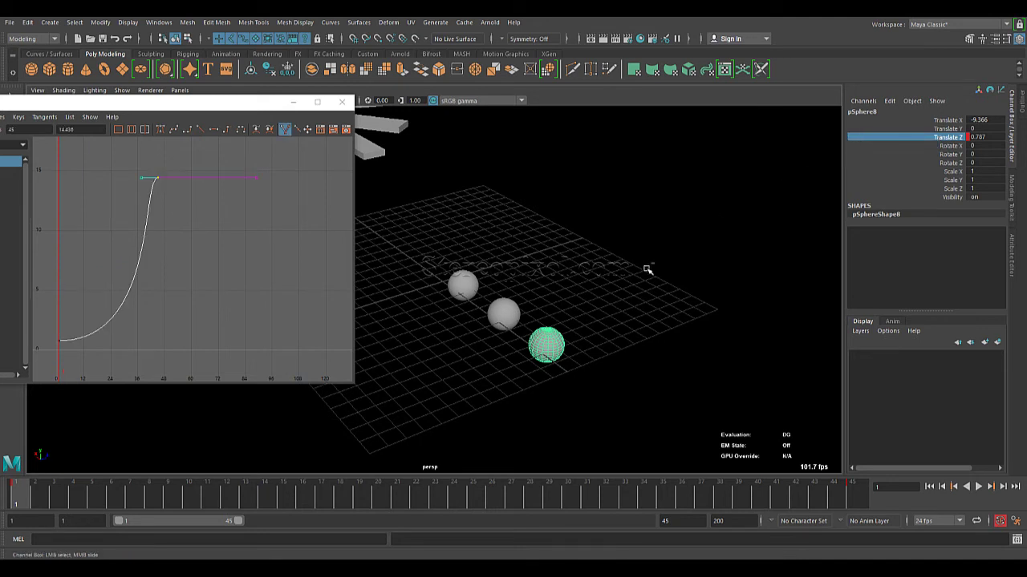
pyautogui.hotkey('ctrl', 'z')
# - Apply the ease expression e(1) to the front sphere's Translate Z channel
pyautogui.click(949, 138)
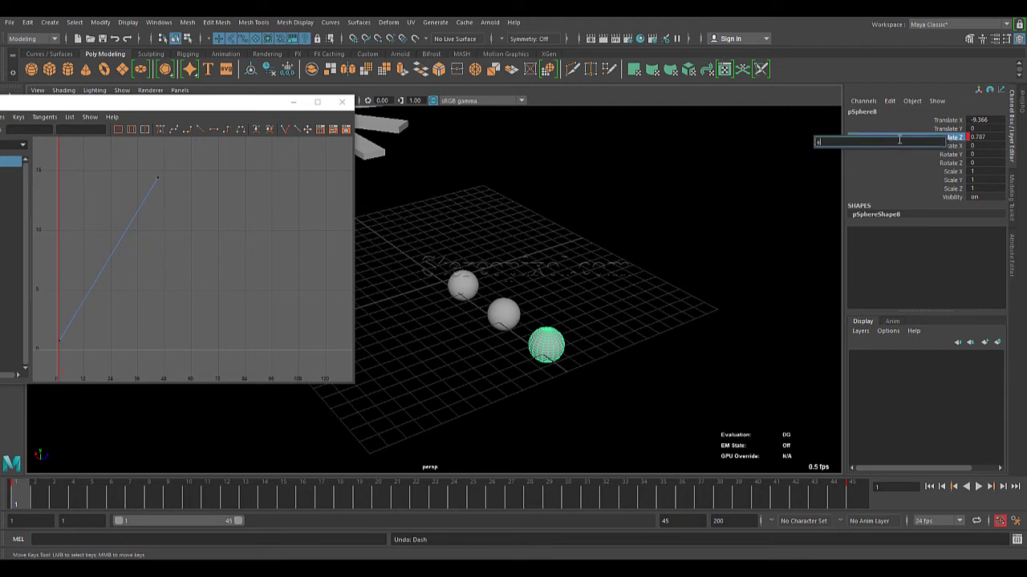
pyautogui.write('e(1)')
pyautogui.press('Return')
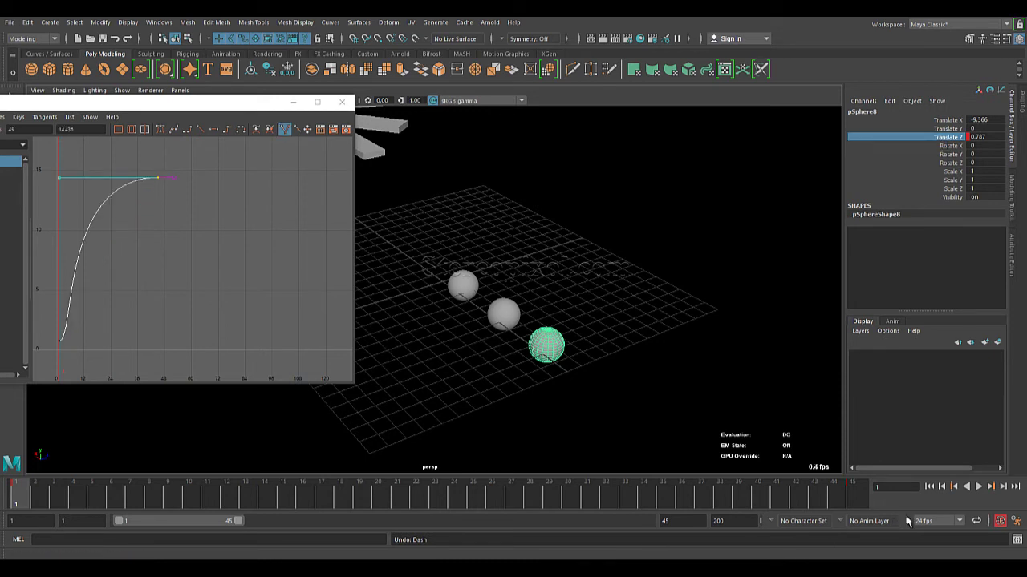
# - Clear the selection and play back the three eased spheres to compare their motion
pyautogui.click(677, 378)
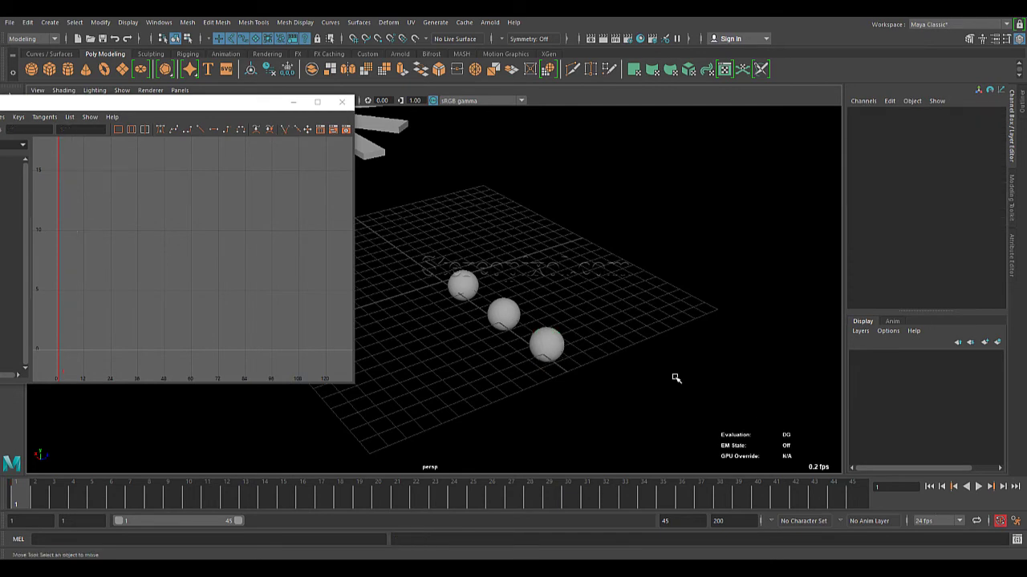
pyautogui.click(978, 487)
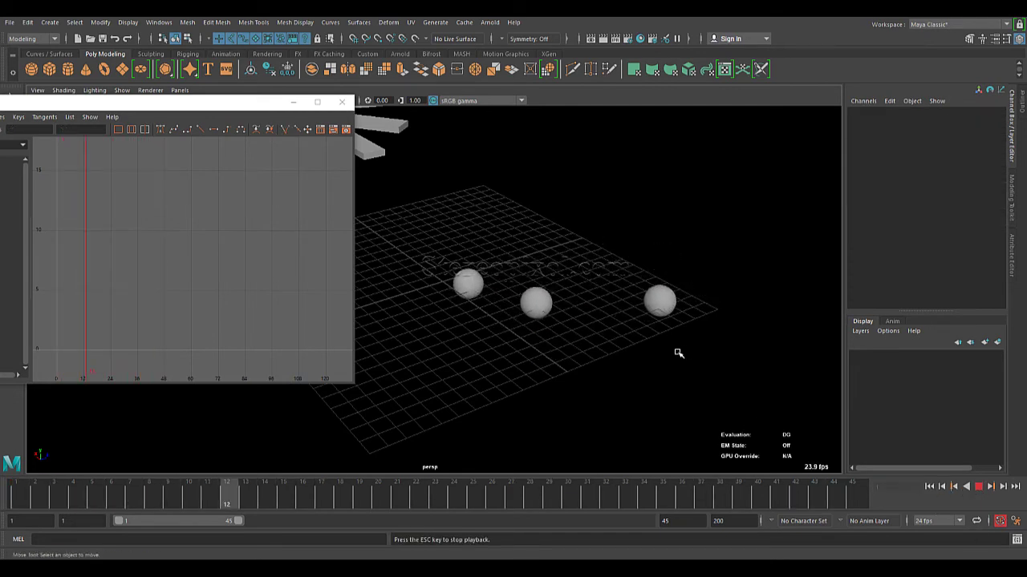
pyautogui.keyDown('alt'); pyautogui.moveTo(653, 360); pyautogui.dragTo(627, 386); pyautogui.keyUp('alt')
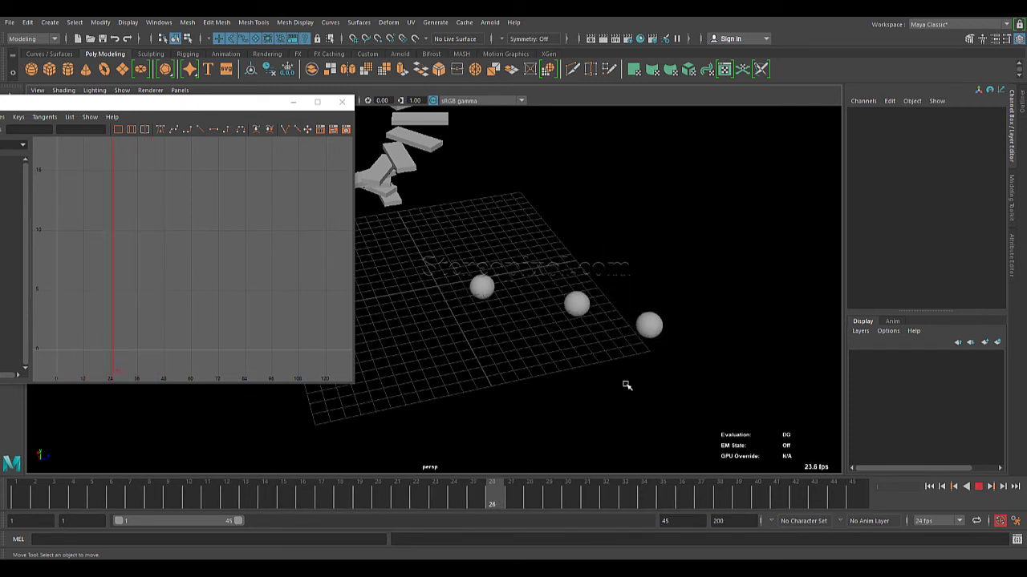
# - Check the Dash_scripts notes in Notepad for the ts time offset expression and return to Maya
pyautogui.hotkey('alt', 'Tab')
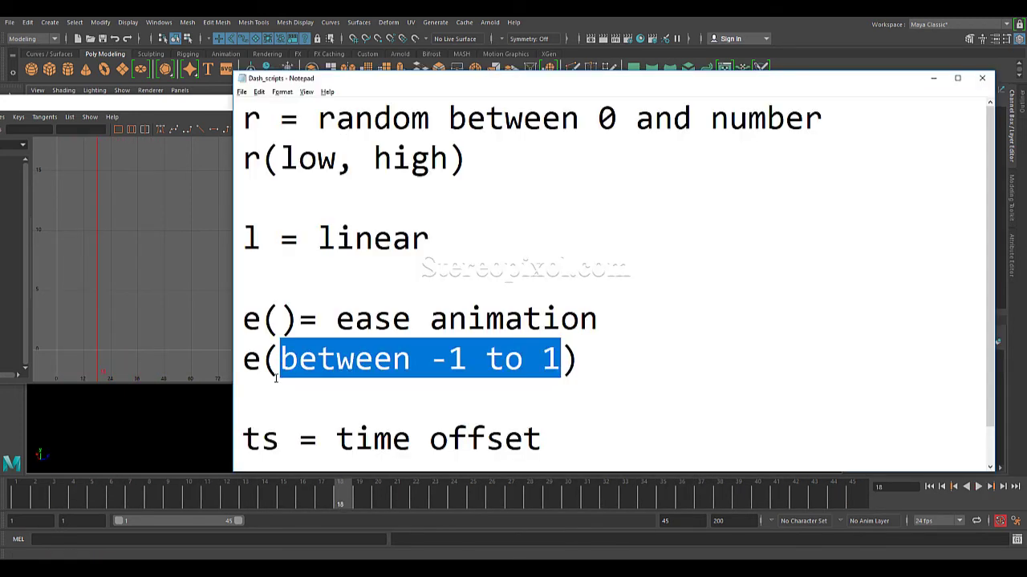
pyautogui.click(360, 384)
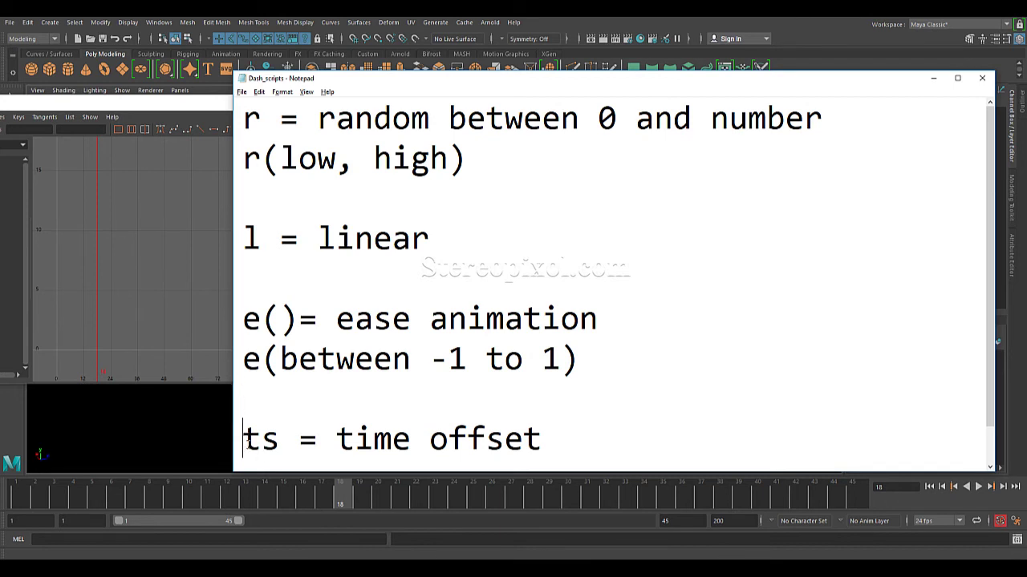
pyautogui.moveTo(243, 440); pyautogui.dragTo(279, 439)
pyautogui.click(261, 442)
pyautogui.press('Right')
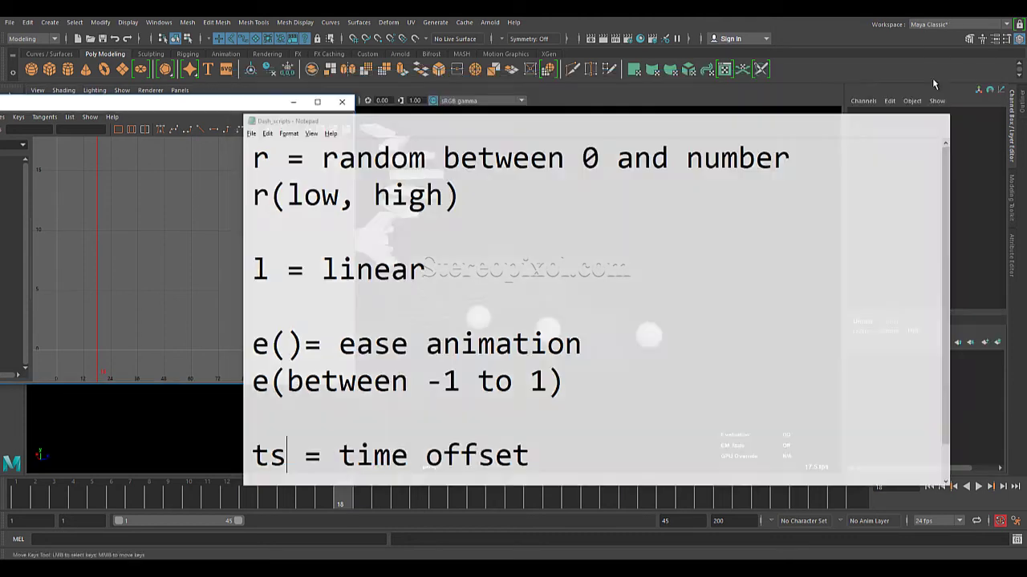
pyautogui.click(932, 77)
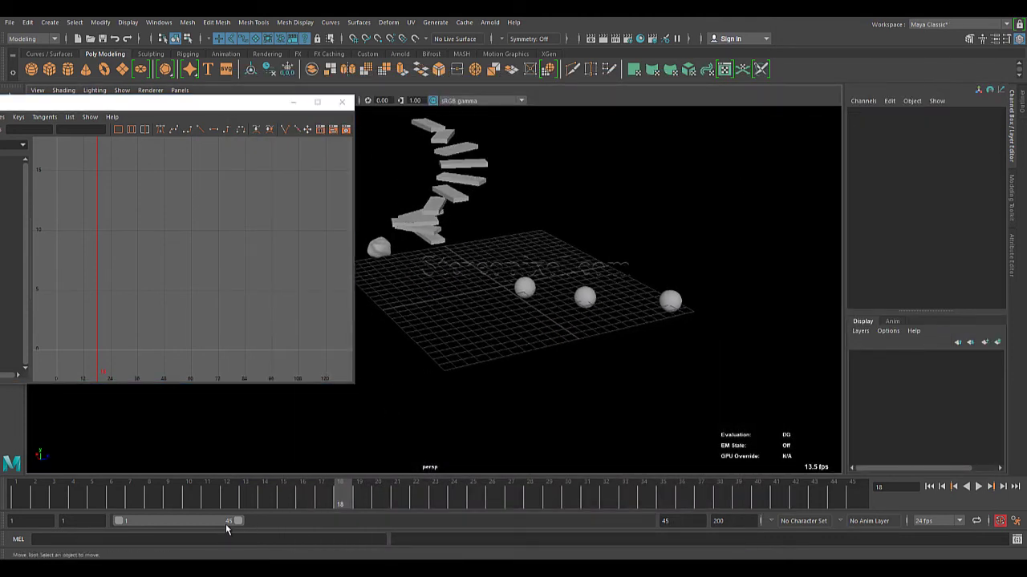
# - Extend the playback range to frame 95 and select all three spheres with the current time at frame 45
pyautogui.moveTo(251, 525); pyautogui.dragTo(367, 522)
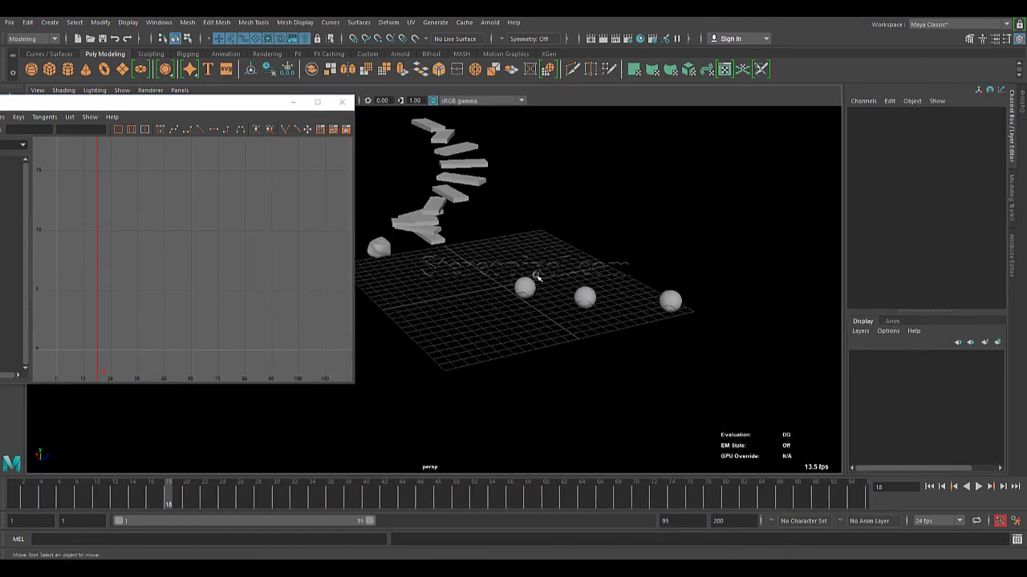
pyautogui.moveTo(502, 246); pyautogui.dragTo(734, 340)
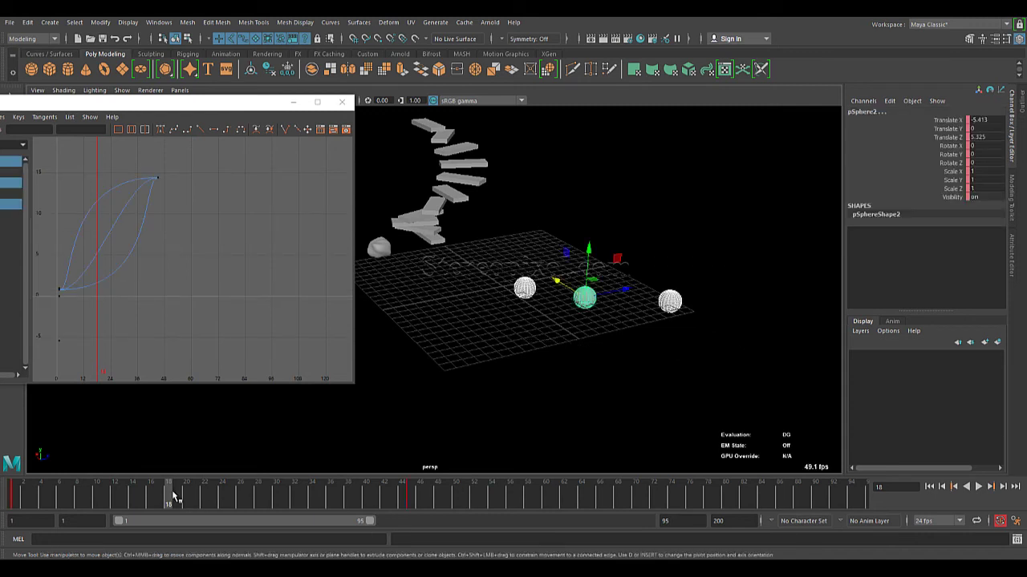
pyautogui.moveTo(152, 495); pyautogui.dragTo(11, 497)
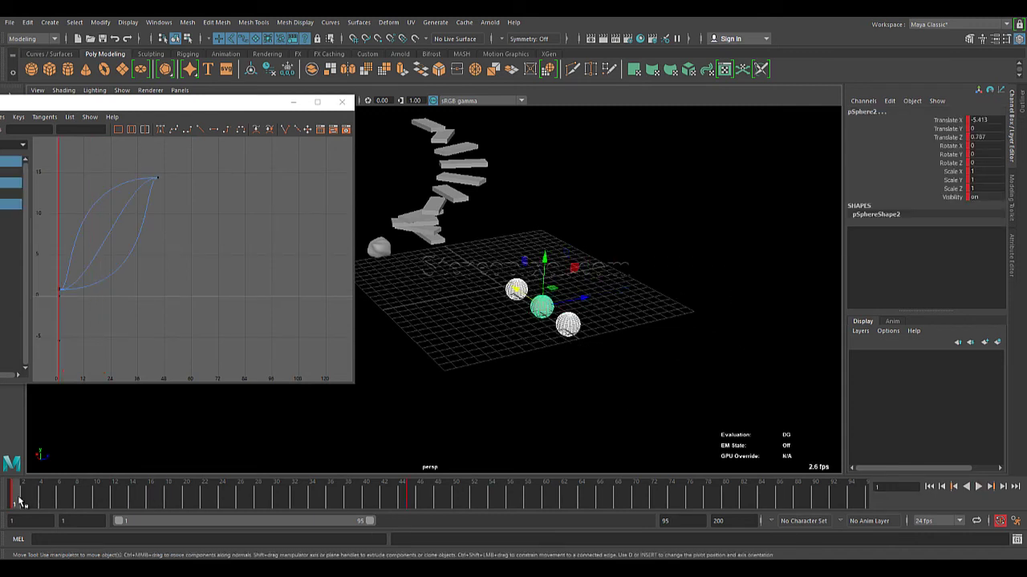
pyautogui.click(410, 500)
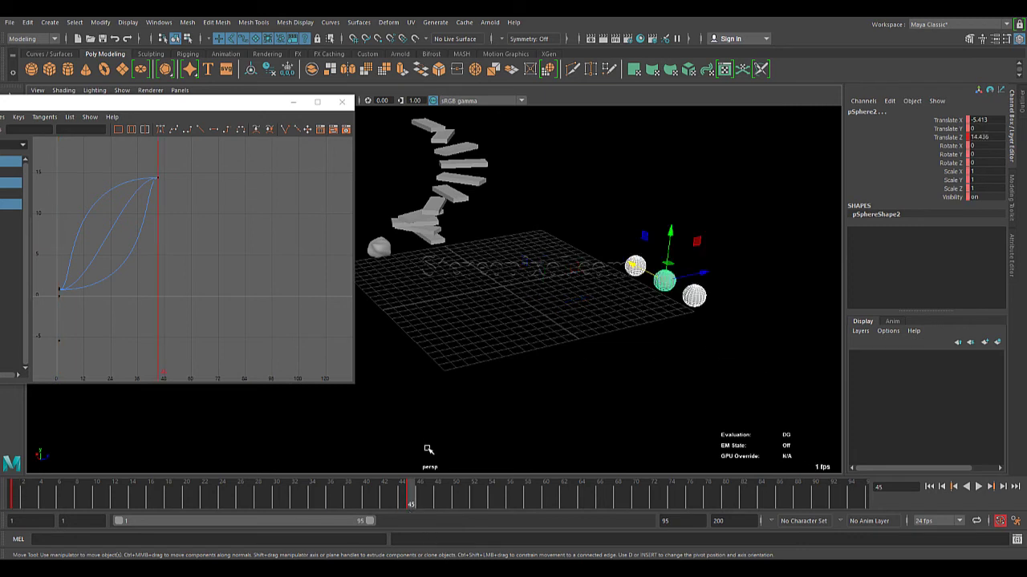
# - Stagger the three spheres' Translate Z animation in time with the Dash expression ts(5)
pyautogui.click(950, 138)
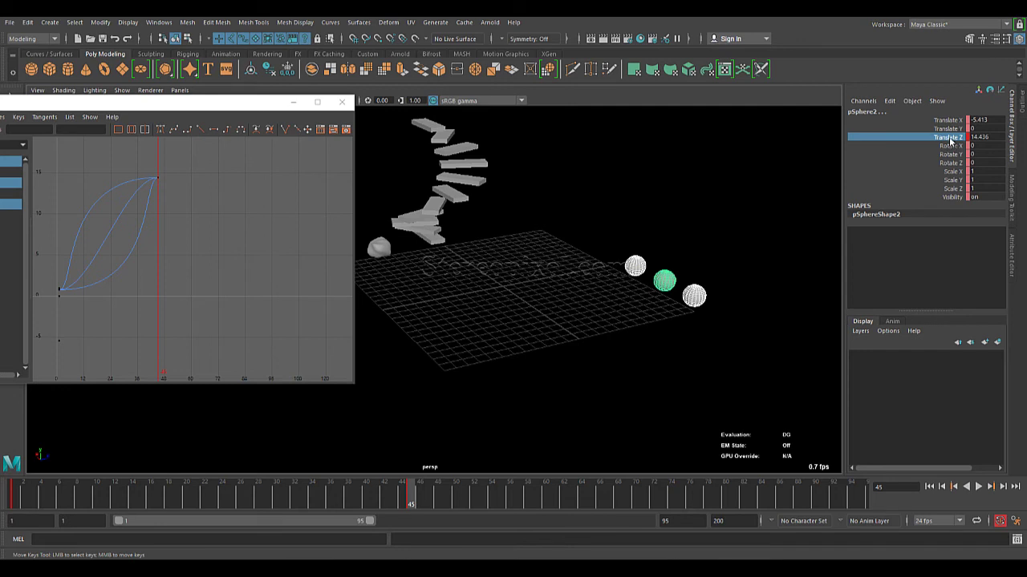
pyautogui.moveTo(951, 141); pyautogui.dragTo(952, 141, button='middle')
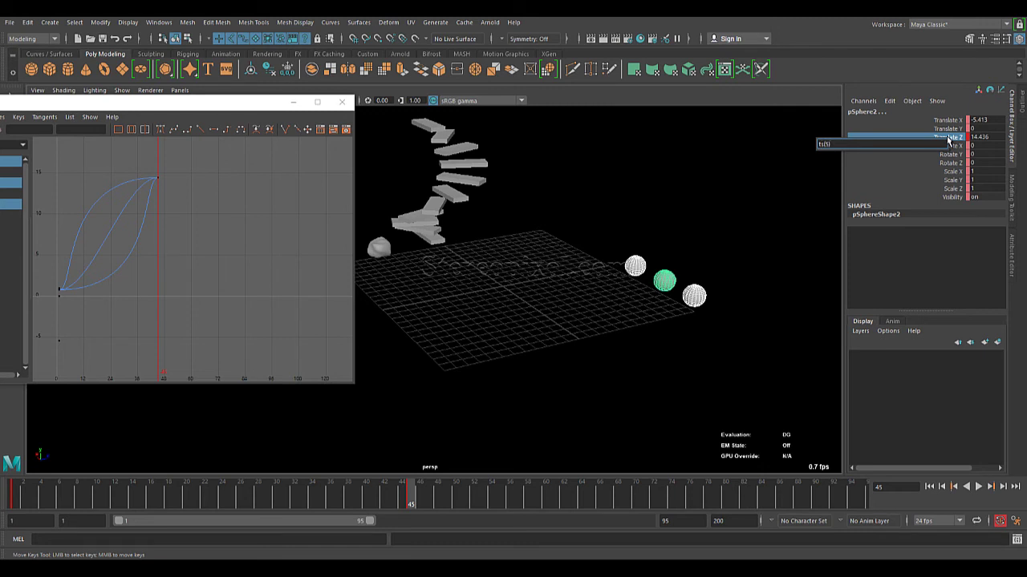
pyautogui.moveTo(951, 140); pyautogui.dragTo(949, 139, button='middle')
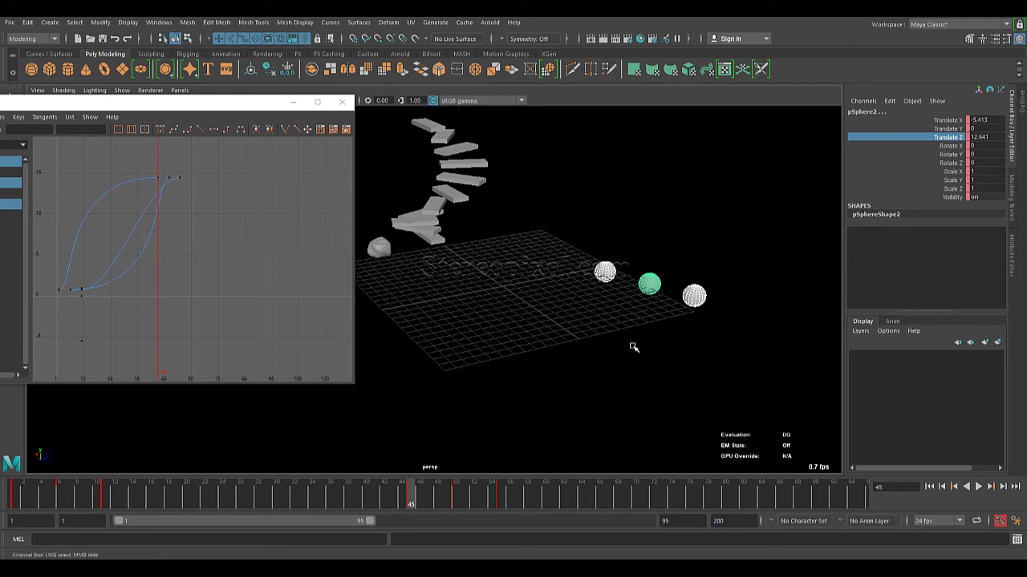
pyautogui.keyDown('alt'); pyautogui.moveTo(630, 345); pyautogui.dragTo(602, 360); pyautogui.keyUp('alt')
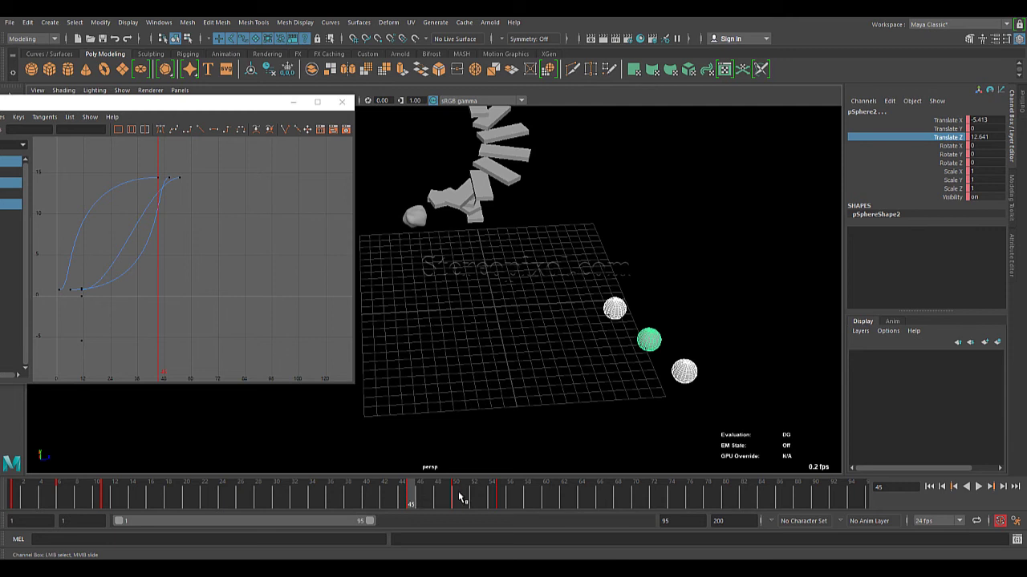
# - Select each of the three spheres individually to examine its offset animation curve and keyframe timing
pyautogui.click(644, 391)
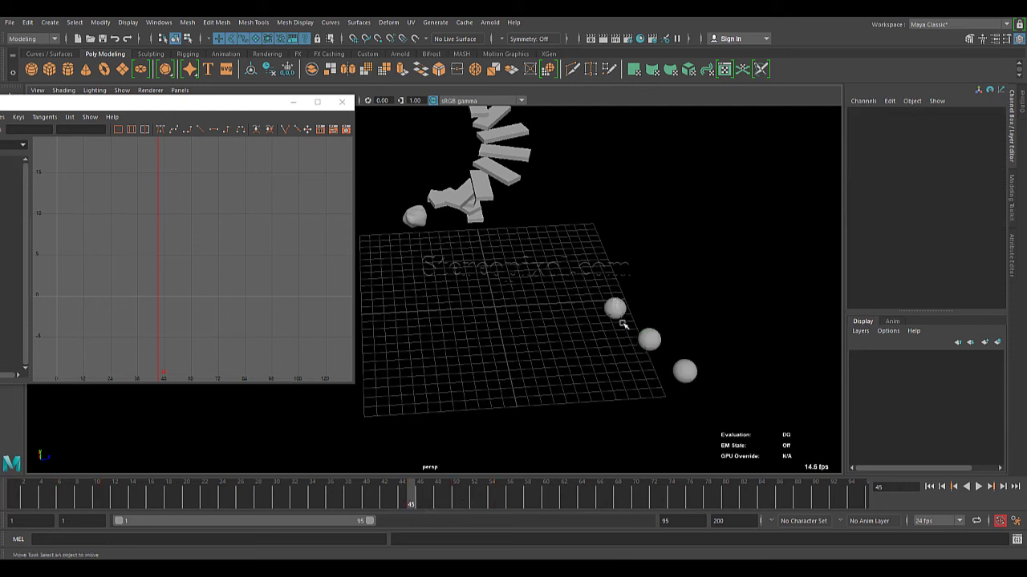
pyautogui.click(616, 309)
pyautogui.press('w')
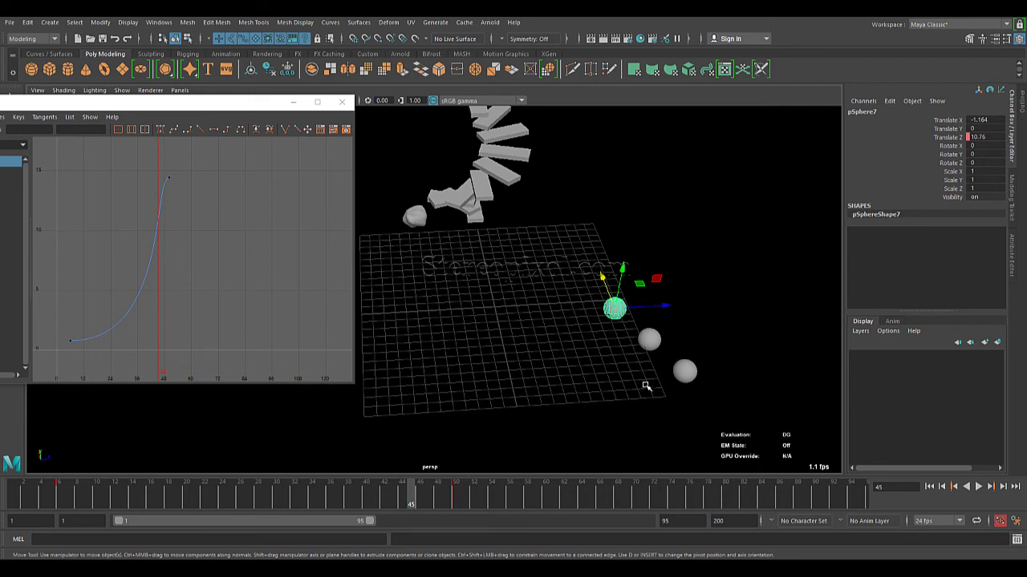
pyautogui.click(684, 372)
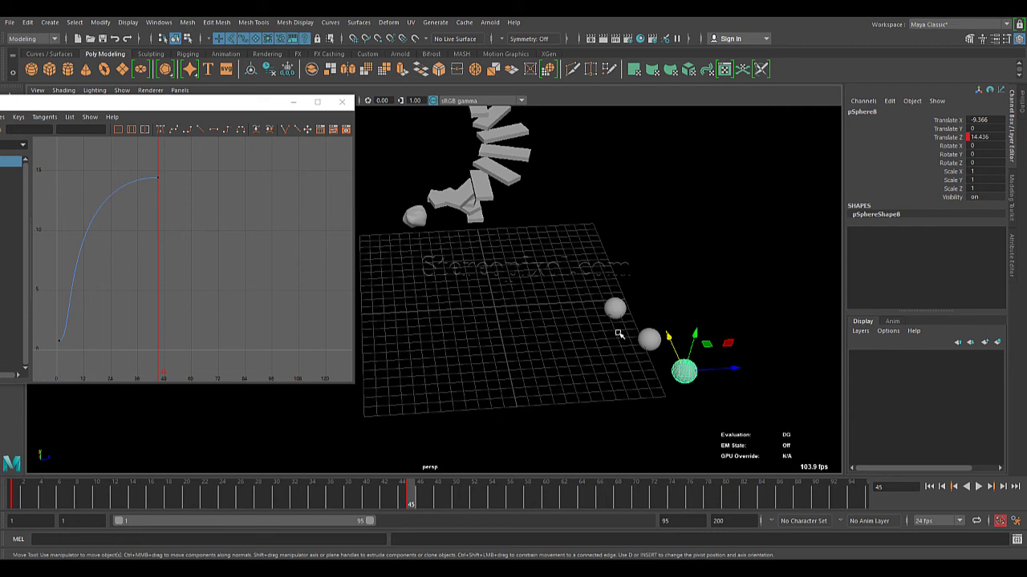
pyautogui.click(644, 335)
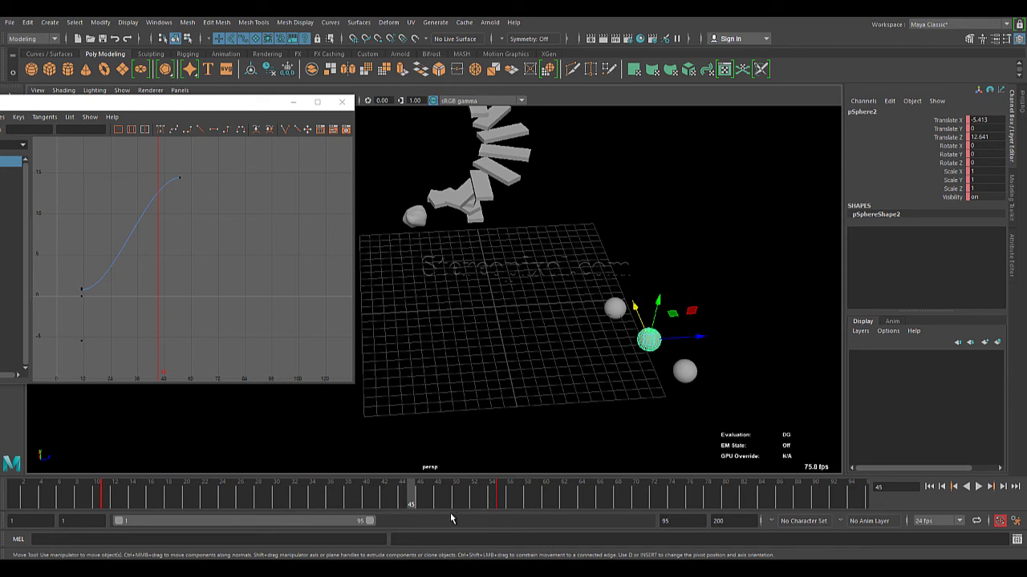
pyautogui.click(616, 312)
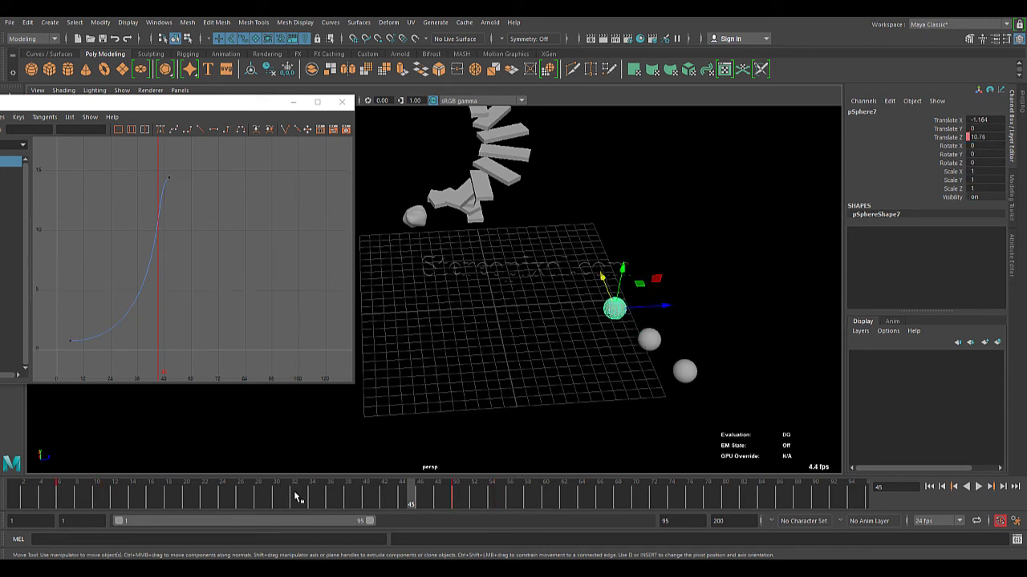
# - Undo the last ts(5) time offset on the three spheres' Translate Z animation
pyautogui.hotkey('ctrl', 'z')
pyautogui.click(688, 361)
pyautogui.hotkey('ctrl', 'z')
pyautogui.hotkey('ctrl', 'z')
pyautogui.hotkey('ctrl', 'z')
pyautogui.hotkey('ctrl', 'z')
pyautogui.hotkey('ctrl', 'z')
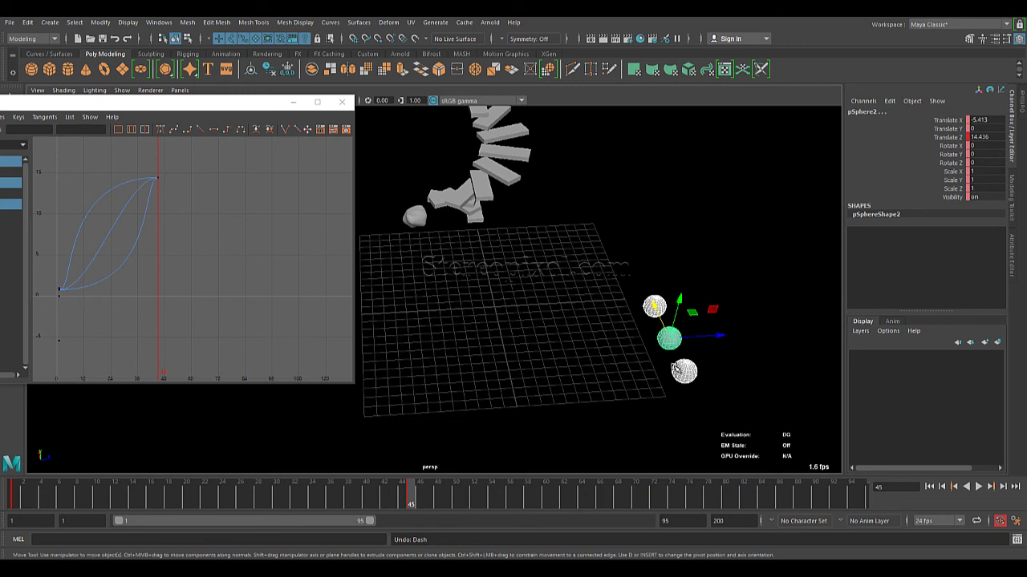
pyautogui.hotkey('ctrl', 'z')
pyautogui.hotkey('ctrl', 'z')
# - Select the three spheres in order from nearest to farthest and stagger their Translate Z animation with the Dash expression ts(5)
pyautogui.click(684, 370)
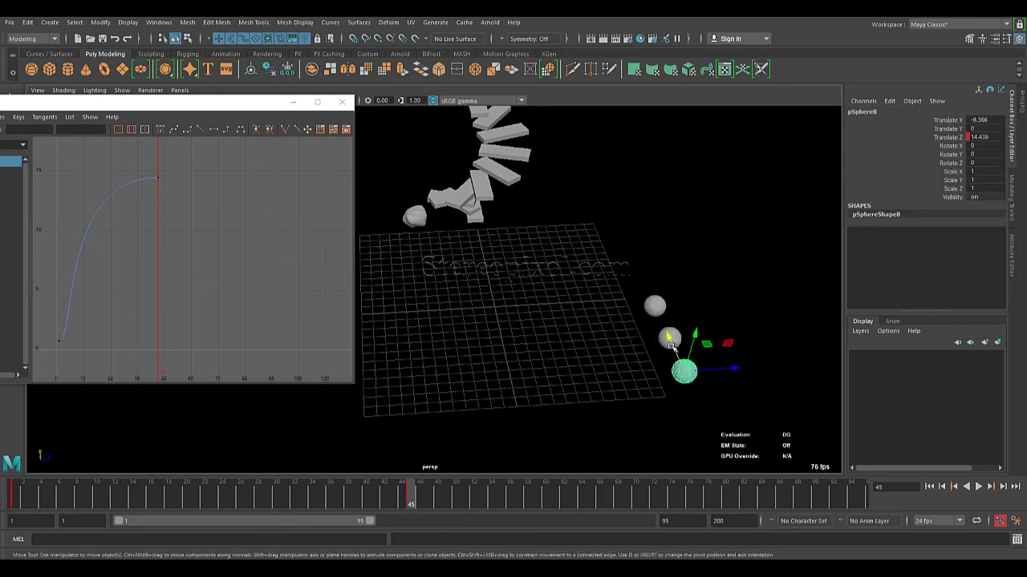
pyautogui.keyDown('shift'); pyautogui.click(671, 337); pyautogui.keyUp('shift')
pyautogui.keyDown('shift'); pyautogui.click(654, 307); pyautogui.keyUp('shift')
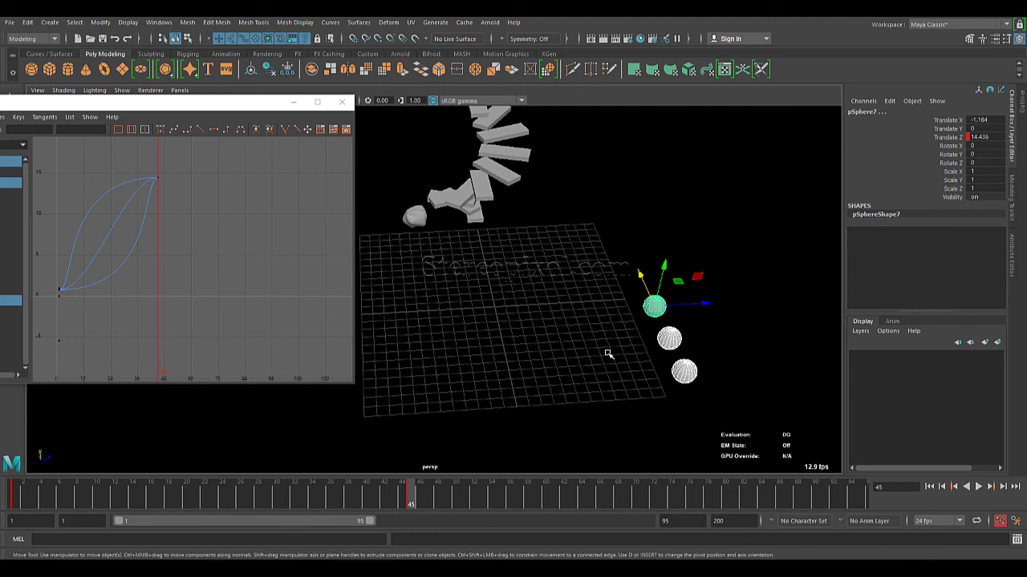
pyautogui.keyDown('alt'); pyautogui.moveTo(498, 264); pyautogui.dragTo(438, 195); pyautogui.keyUp('alt')
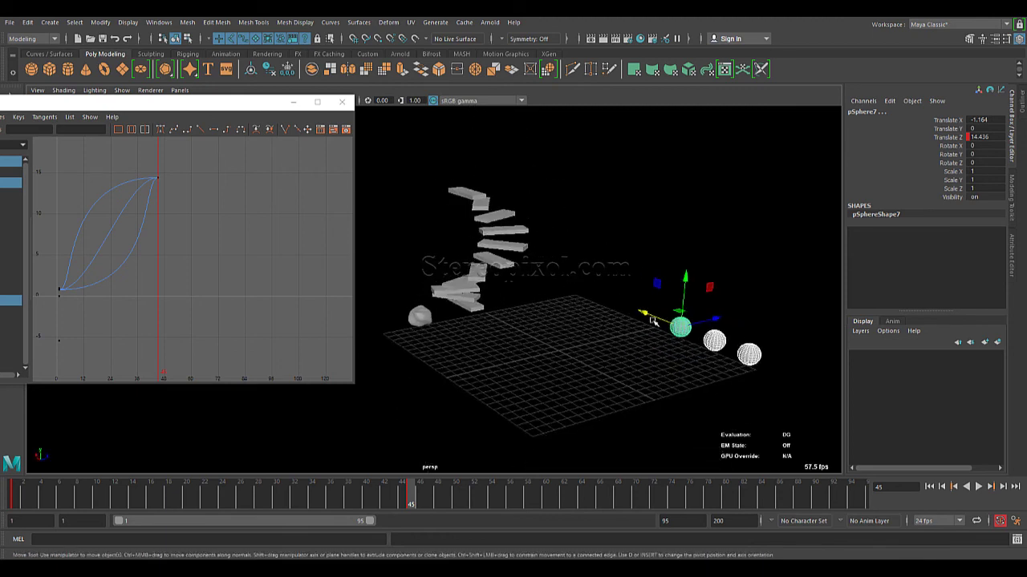
pyautogui.keyDown('alt'); pyautogui.moveTo(658, 325); pyautogui.dragTo(572, 343); pyautogui.keyUp('alt')
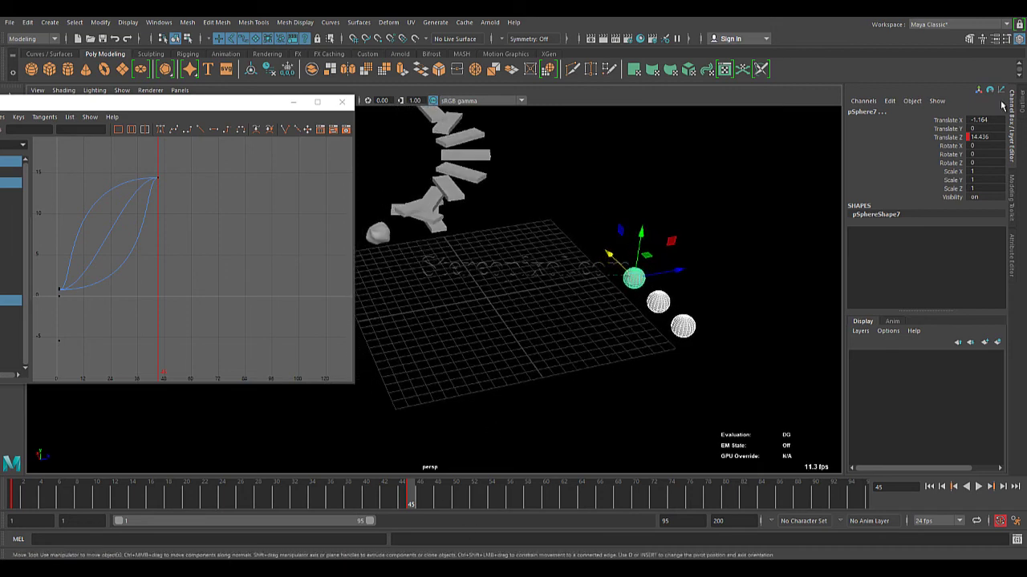
pyautogui.click(947, 137)
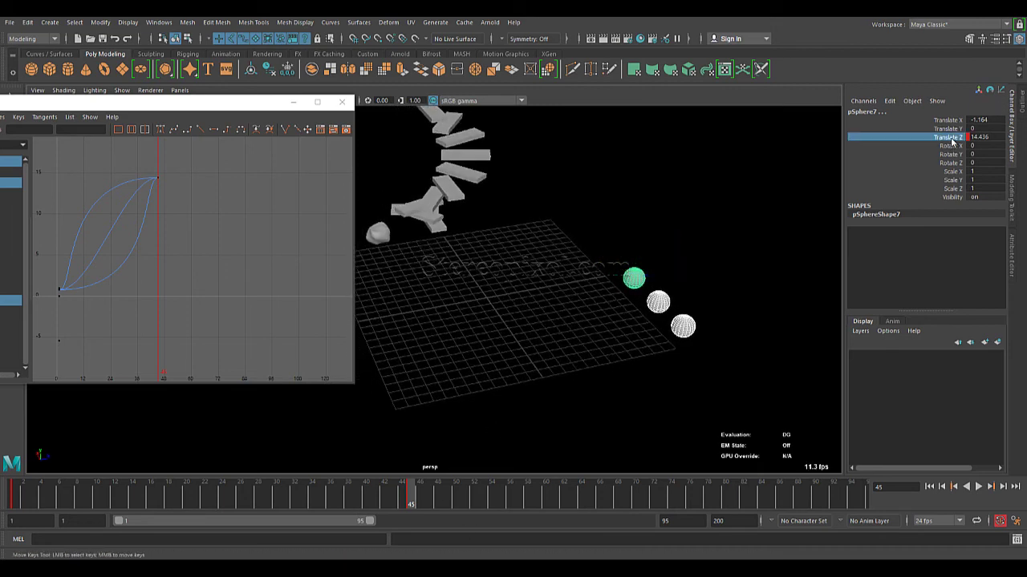
pyautogui.doubleClick(950, 139)
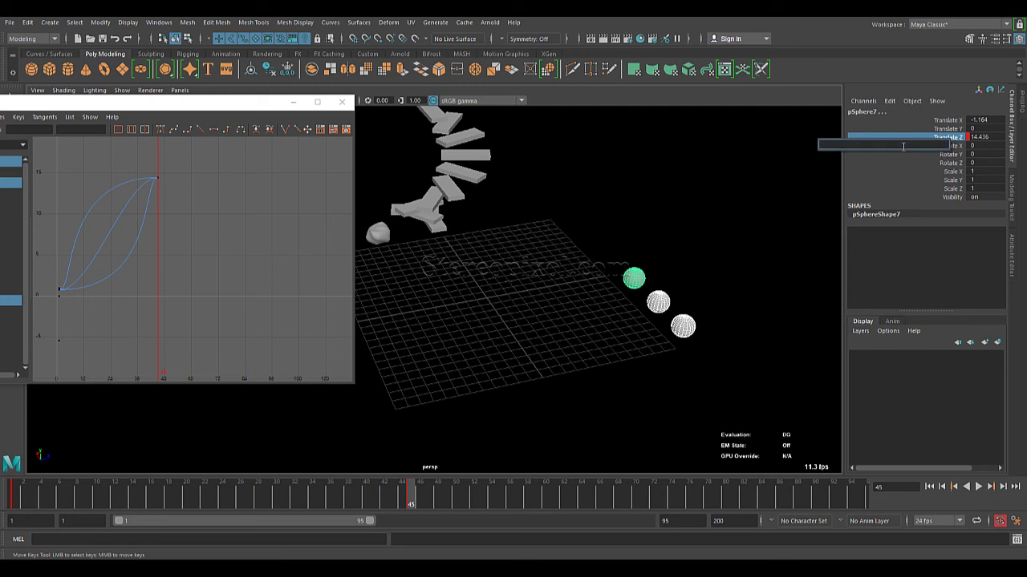
pyautogui.write('ts(5')
pyautogui.press('Return')
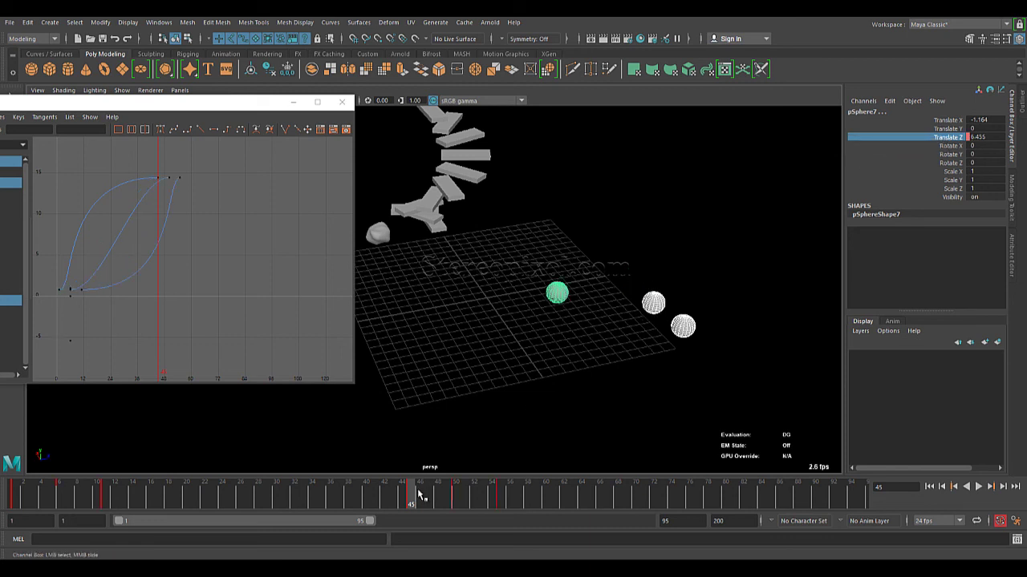
# - Play back the staggered sphere animation from the start of the timeline, stop it, and preview the Dash_scripts notes
pyautogui.moveTo(356, 499); pyautogui.dragTo(12, 499)
pyautogui.click(978, 486)
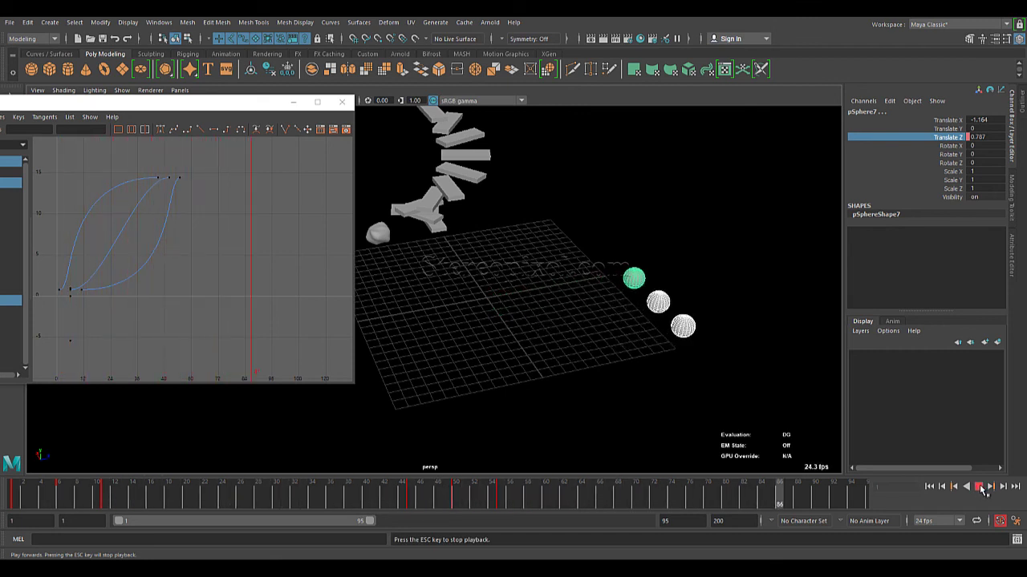
pyautogui.click(979, 486)
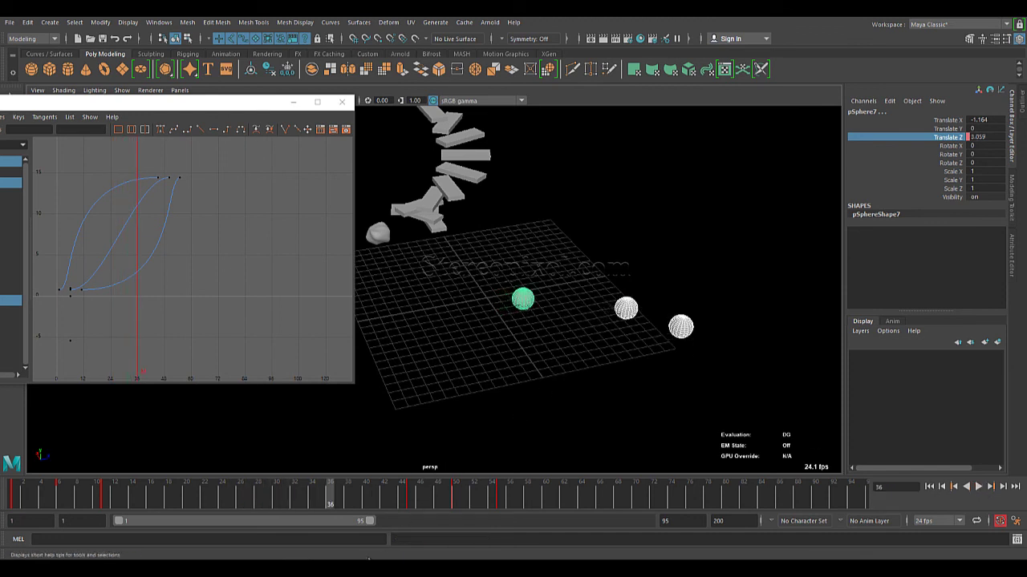
pyautogui.moveTo(354, 574)
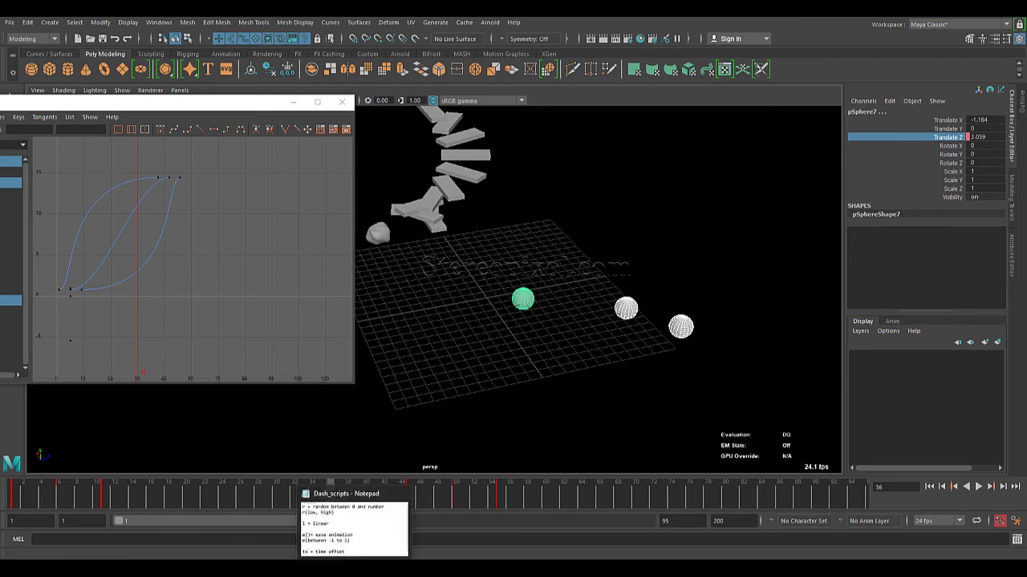